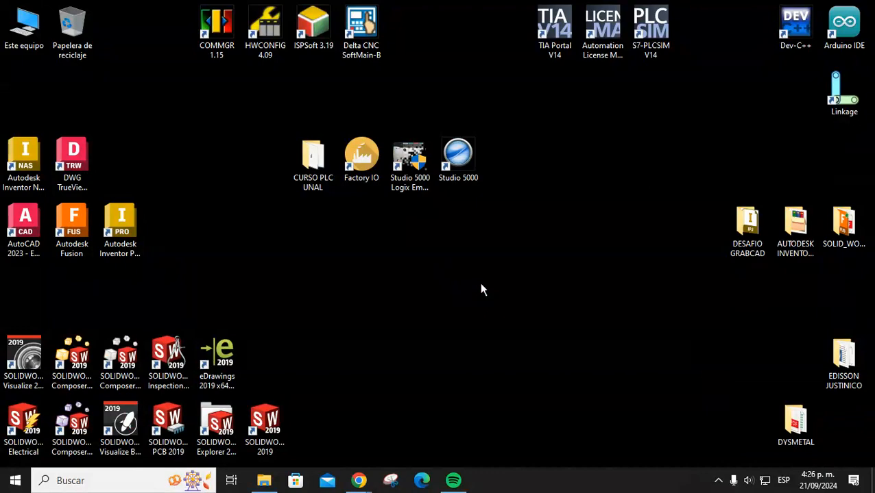
# Launch CADe_SIMU from the Windows search and unlock it with the access code.
pyautogui.click(110, 483)
pyautogui.write('CADE')
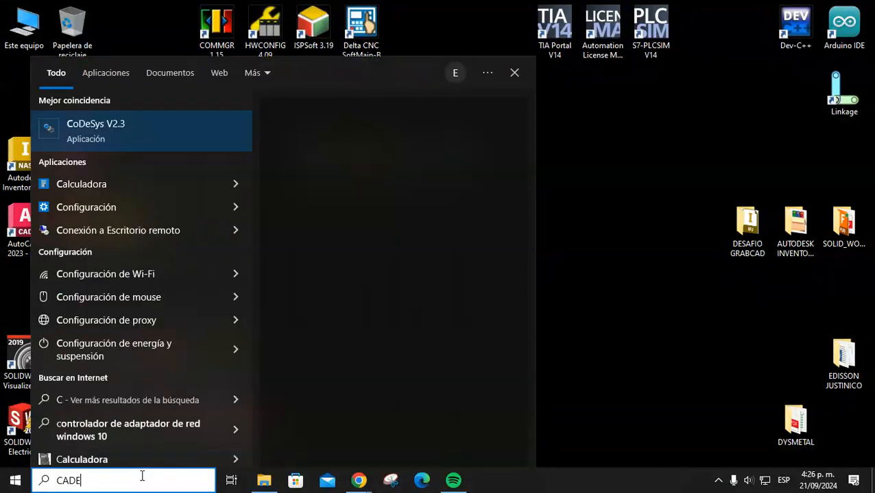
pyautogui.click(101, 133)
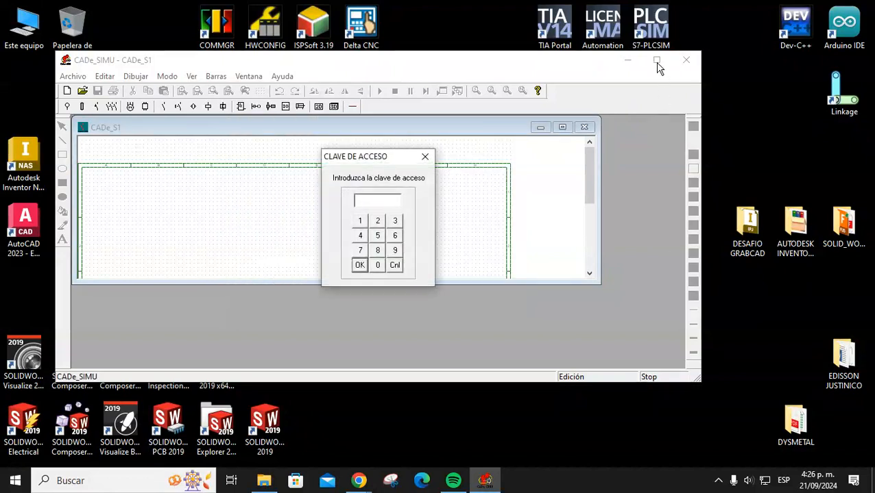
pyautogui.click(361, 236)
pyautogui.click(397, 250)
pyautogui.click(395, 236)
pyautogui.click(377, 221)
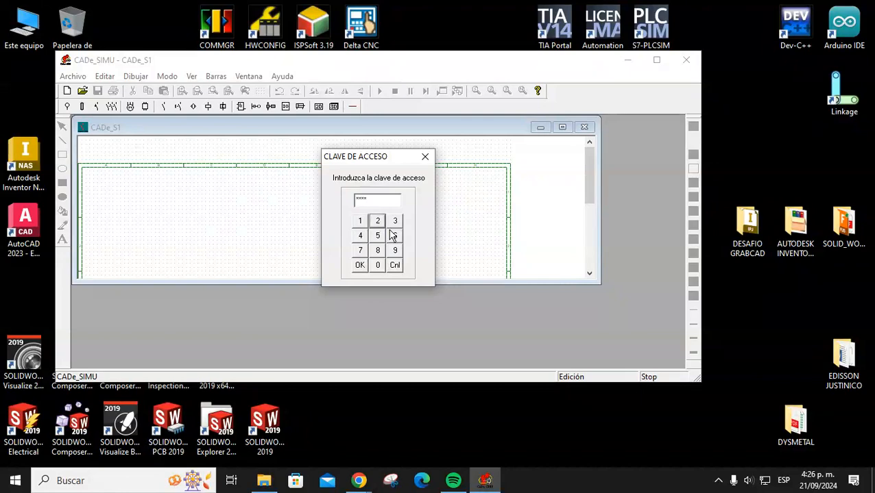
pyautogui.click(360, 265)
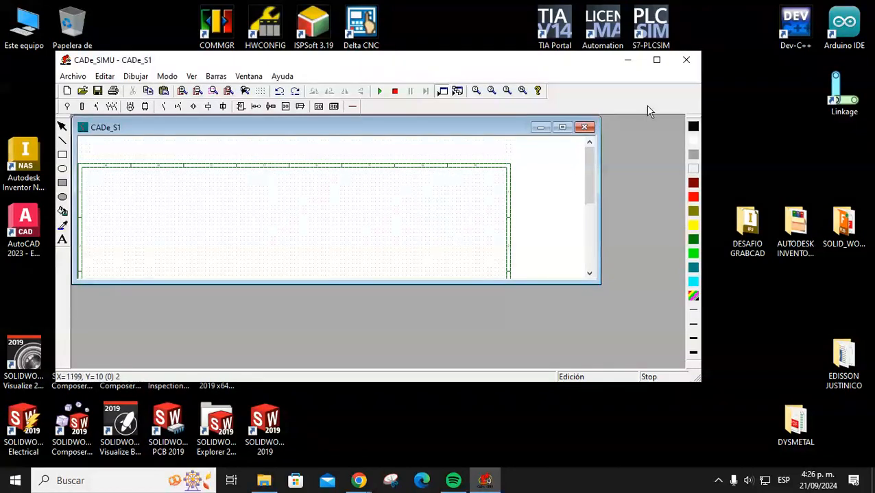
# Maximize the program and enlarge the CADe_S1 drawing window to fill the screen.
pyautogui.click(656, 61)
pyautogui.moveTo(545, 229); pyautogui.dragTo(714, 432)
pyautogui.scroll(1, 504, 314)
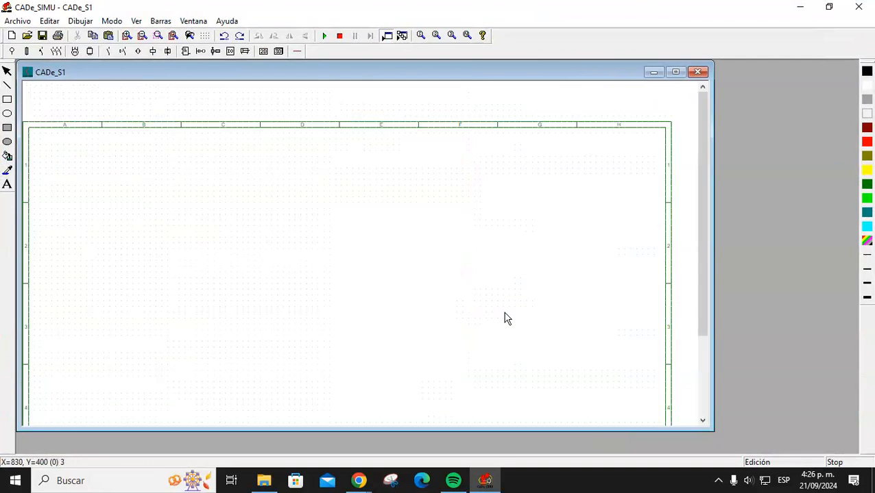
pyautogui.moveTo(712, 431); pyautogui.dragTo(738, 453)
pyautogui.scroll(-1, 464, 269)
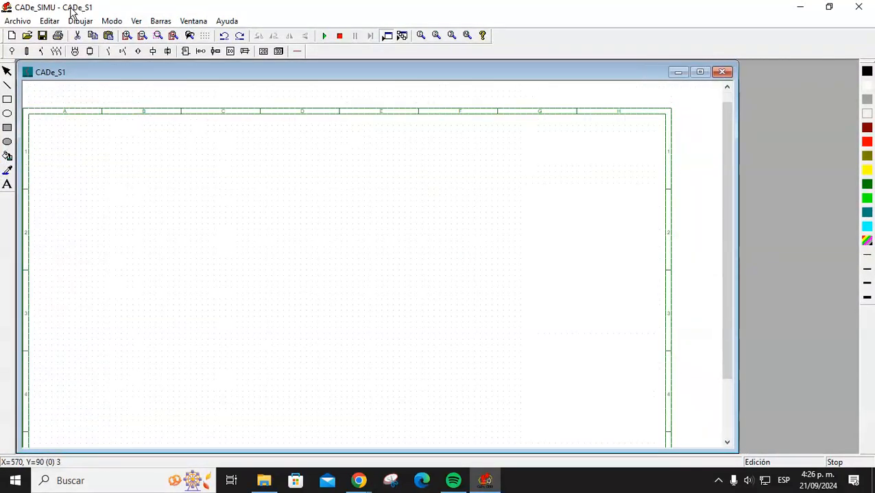
pyautogui.click(26, 51)
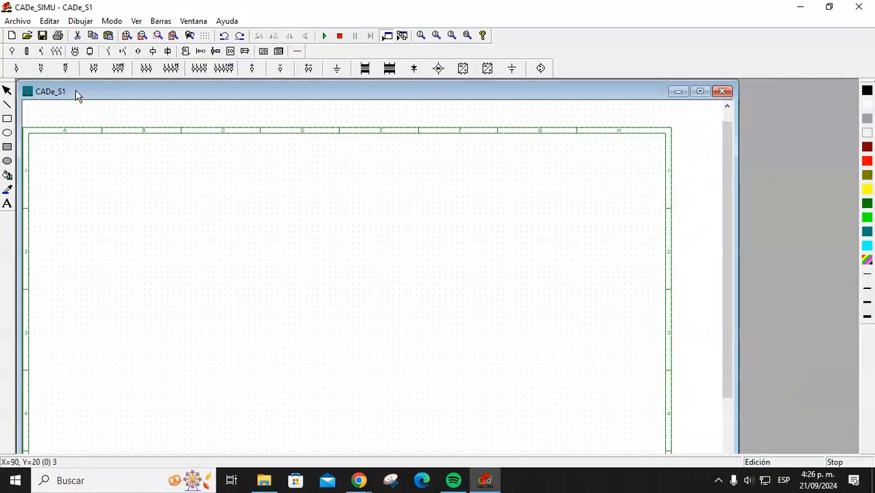
# Place an L/N supply terminal symbol near the top of the sheet.
pyautogui.click(93, 71)
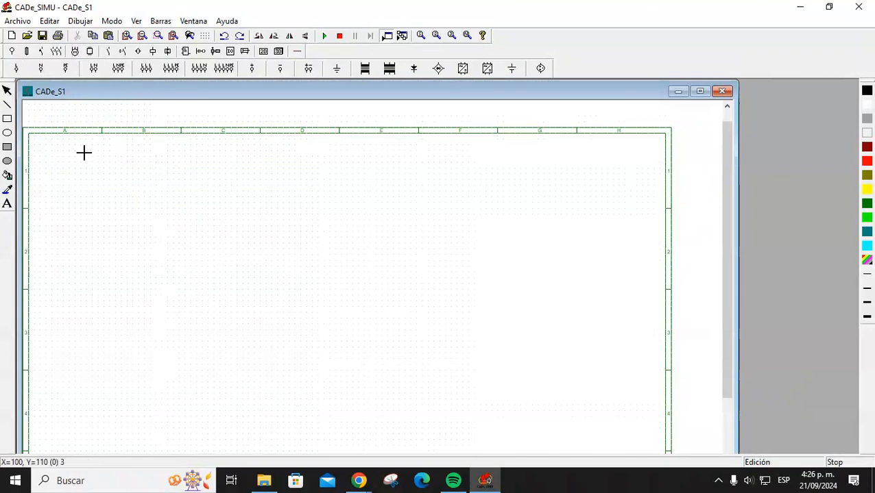
pyautogui.click(193, 165)
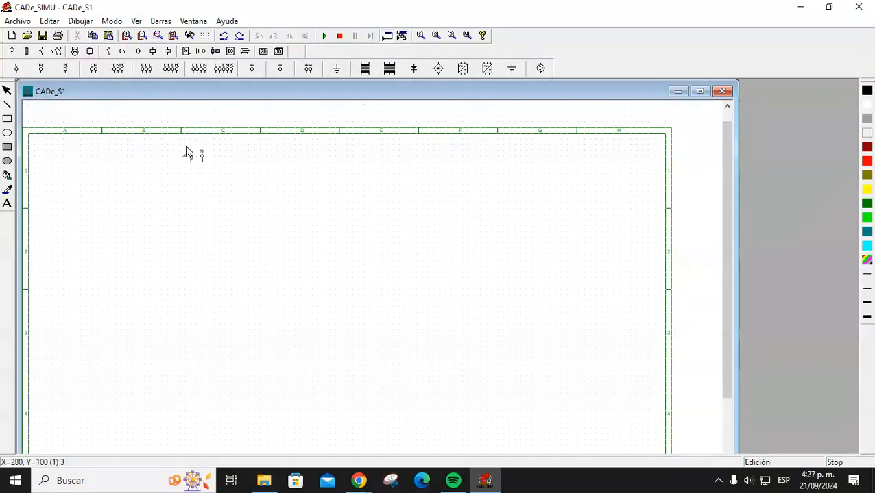
pyautogui.moveTo(175, 139); pyautogui.dragTo(233, 200)
pyautogui.moveTo(156, 145); pyautogui.dragTo(249, 200)
pyautogui.click(248, 196)
pyautogui.click(245, 186)
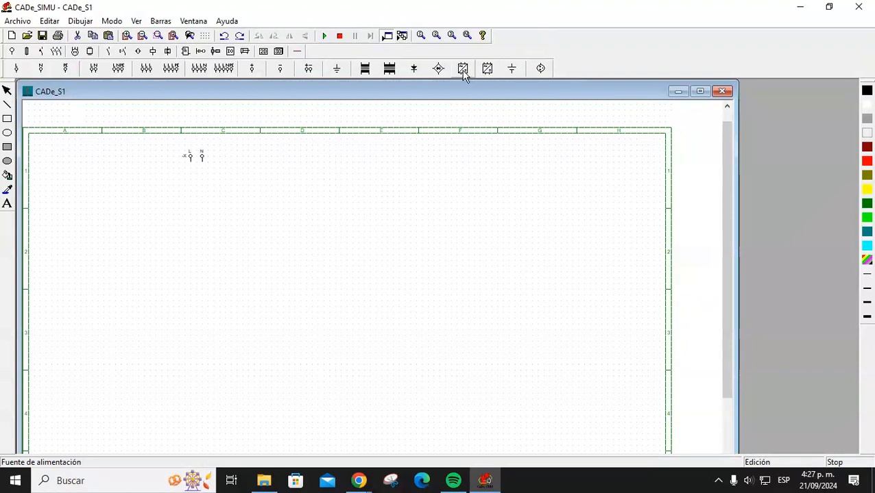
# Insert a Fuente de alimentación block below the terminals and name it V24.
pyautogui.click(463, 71)
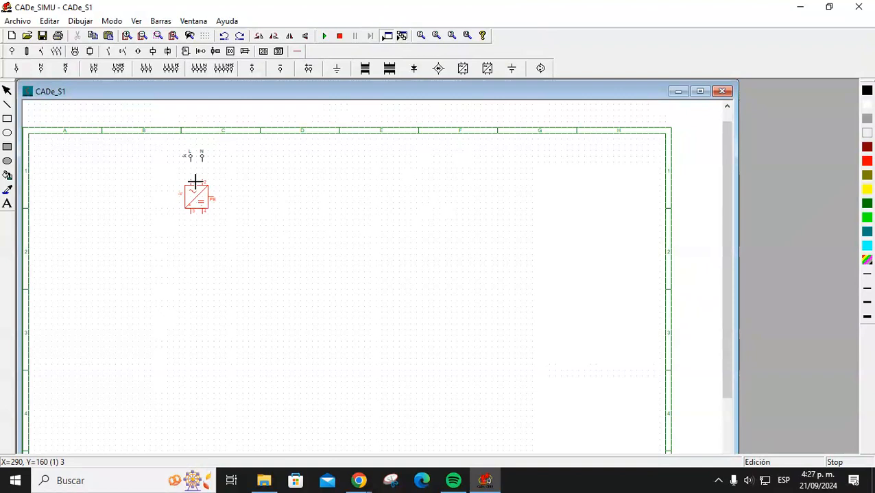
pyautogui.click(195, 181)
pyautogui.press('Escape')
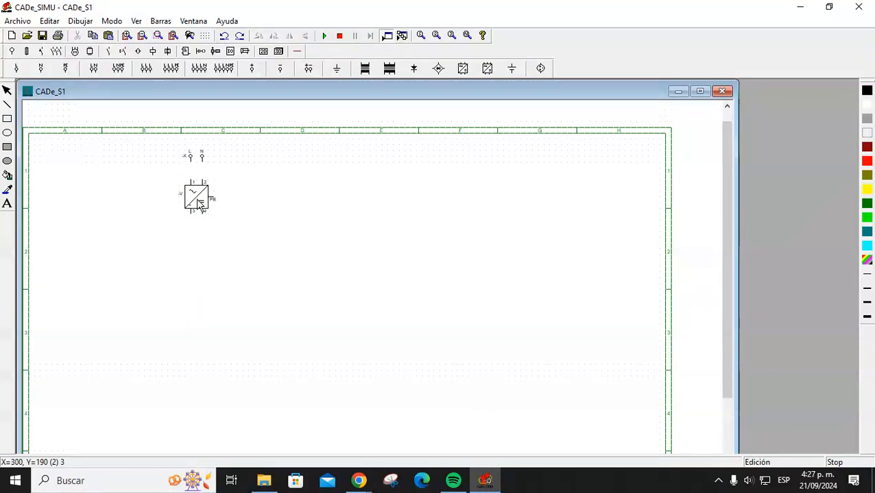
pyautogui.doubleClick(196, 200)
pyautogui.moveTo(406, 150); pyautogui.dragTo(390, 157)
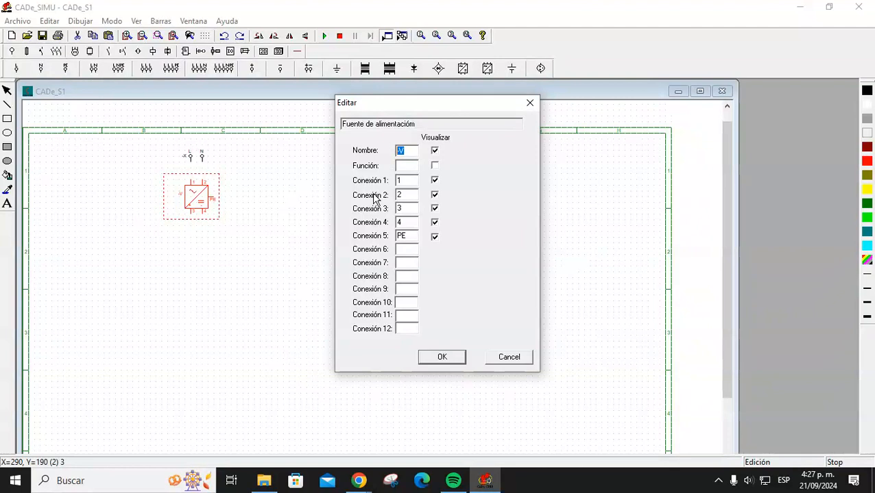
pyautogui.write('V24')
pyautogui.press('Return')
pyautogui.click(338, 222)
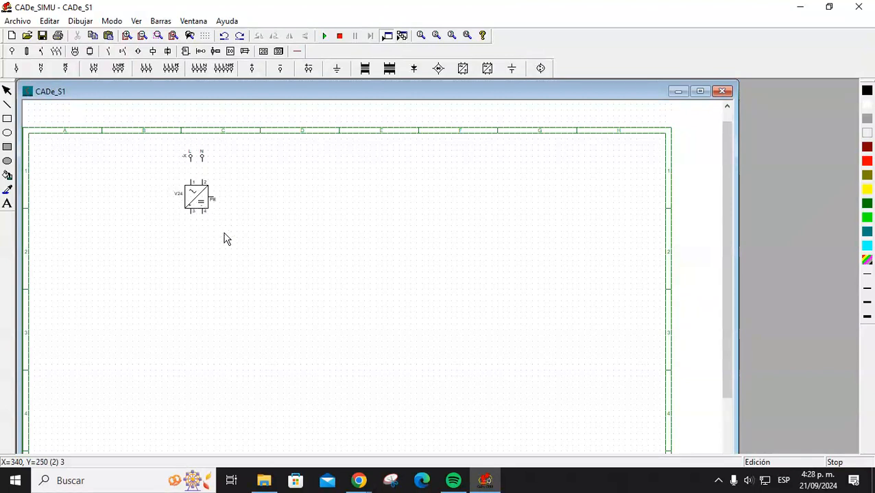
# Delete the L/N terminal symbol, leaving only the V24 block.
pyautogui.click(197, 158)
pyautogui.press('Delete')
pyautogui.click(198, 188)
pyautogui.click(271, 196)
# Place L/N/PE terminals above V24 and wire phase, neutral and protection down to it.
pyautogui.click(119, 69)
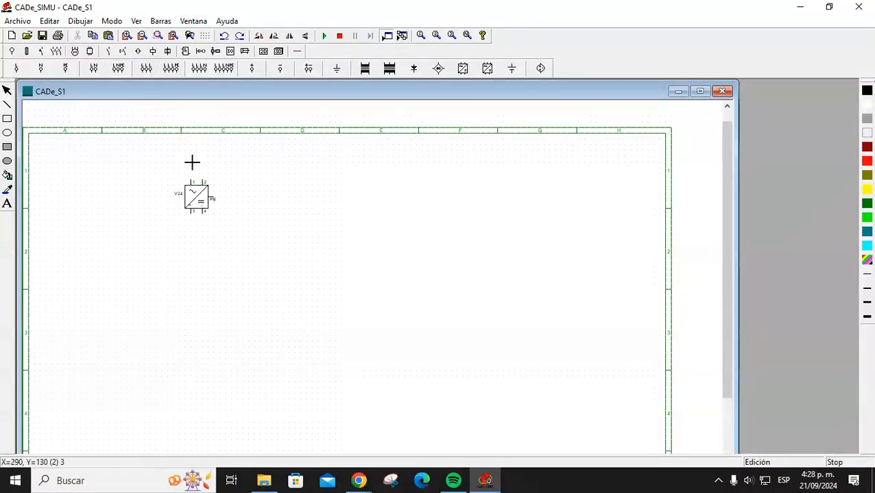
pyautogui.click(192, 170)
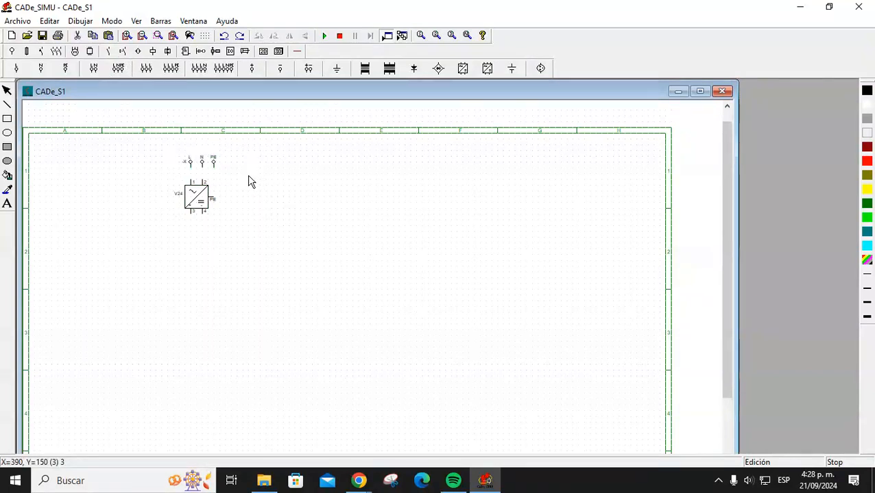
pyautogui.click(299, 53)
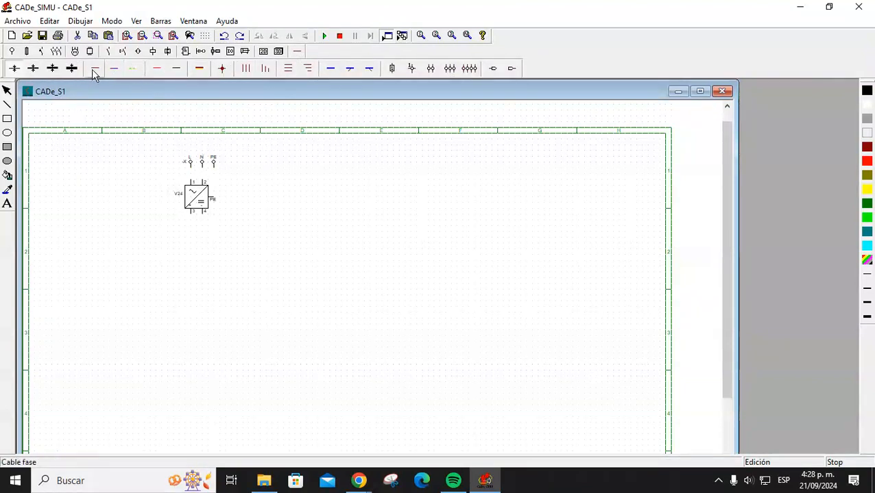
pyautogui.click(159, 71)
pyautogui.moveTo(190, 163); pyautogui.dragTo(190, 183)
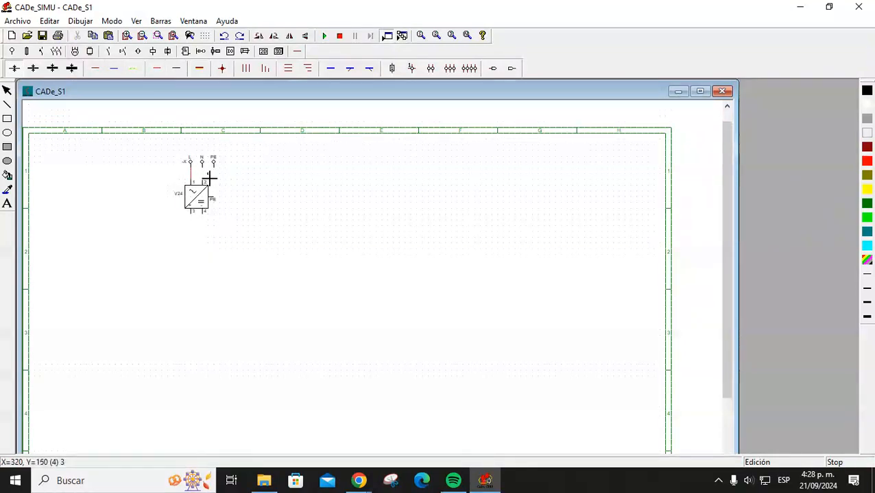
pyautogui.click(179, 71)
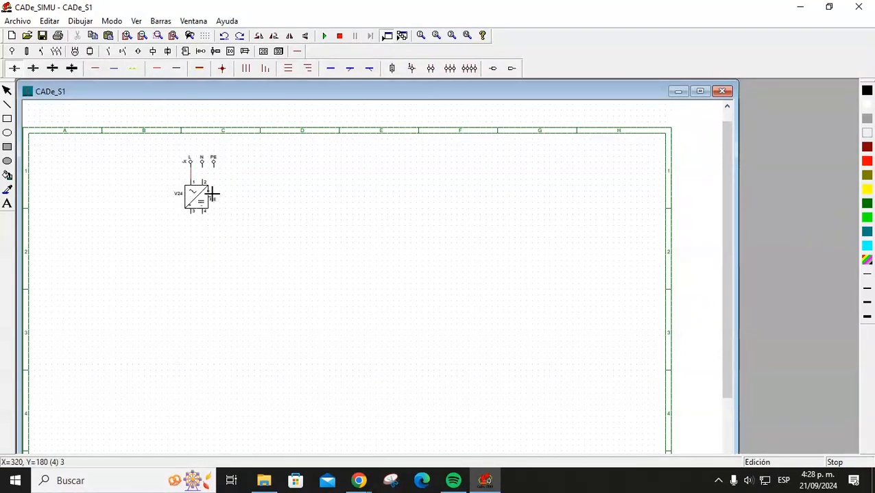
pyautogui.moveTo(202, 170); pyautogui.dragTo(204, 182)
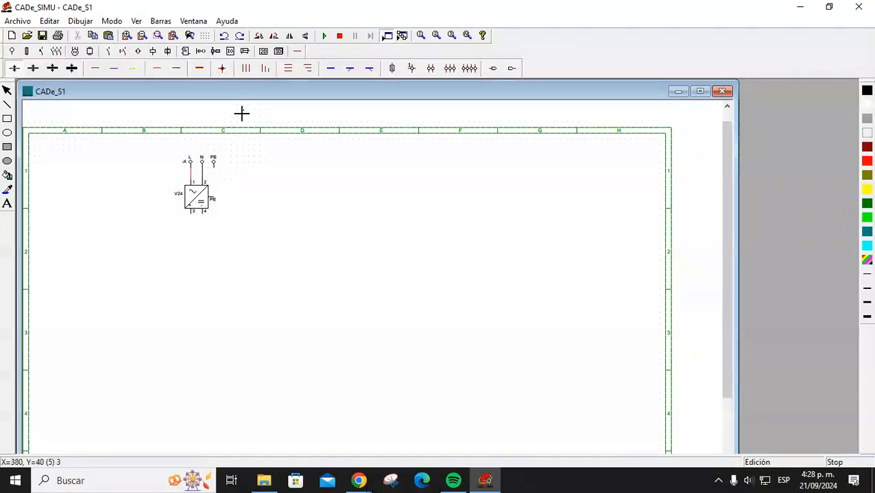
pyautogui.click(130, 70)
pyautogui.moveTo(214, 170); pyautogui.dragTo(217, 202)
pyautogui.rightClick(296, 202)
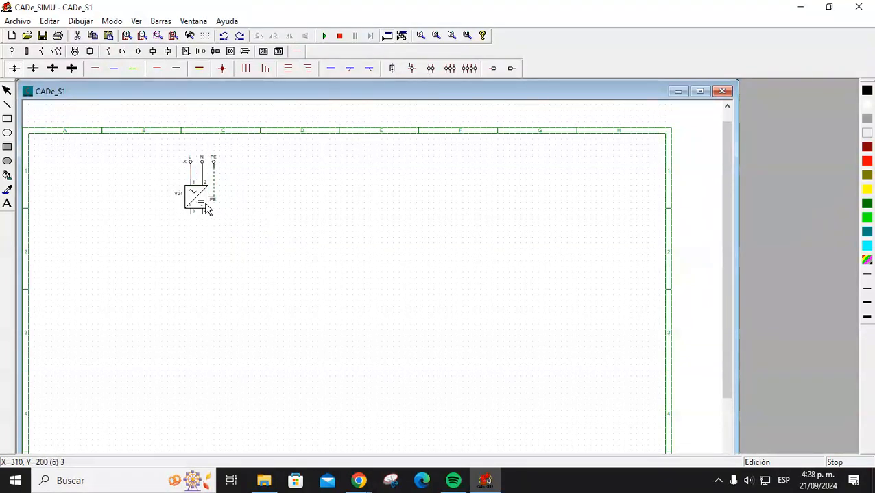
# Move V24 lower and insert a two-pole Disyuntor between the terminals and V24.
pyautogui.moveTo(205, 201); pyautogui.dragTo(204, 253)
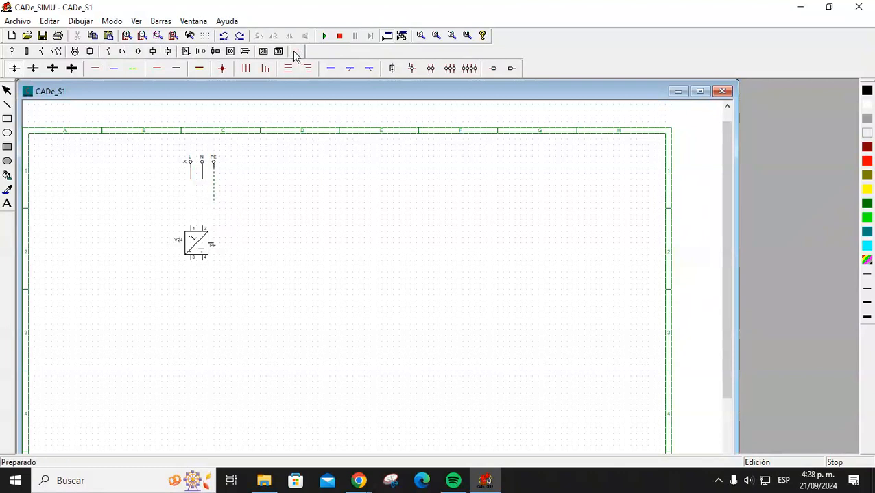
pyautogui.click(12, 53)
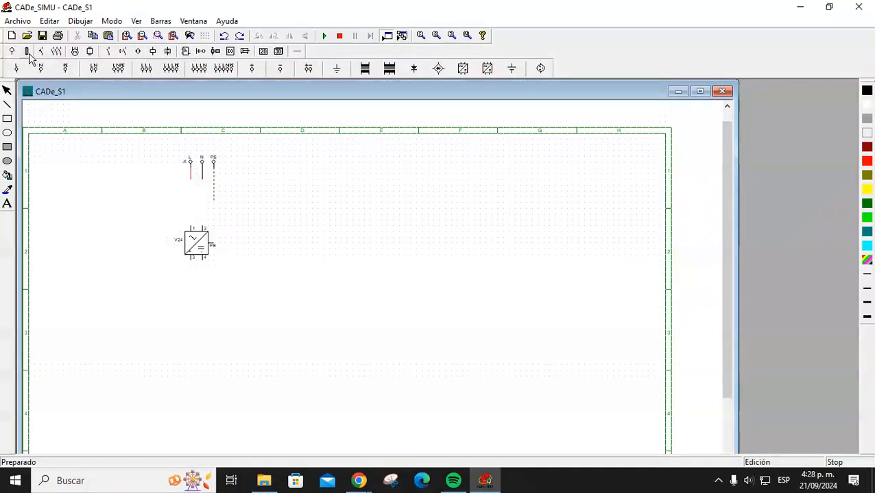
pyautogui.click(27, 53)
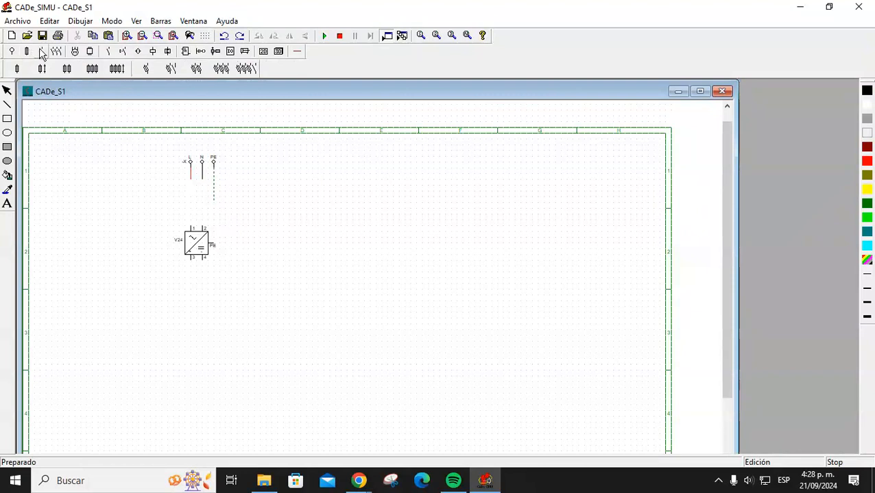
pyautogui.click(41, 52)
pyautogui.click(313, 69)
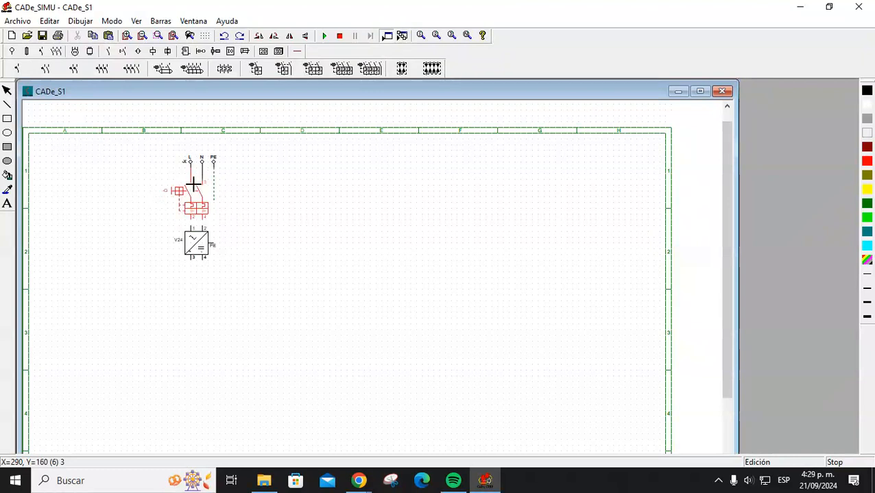
pyautogui.press('Escape')
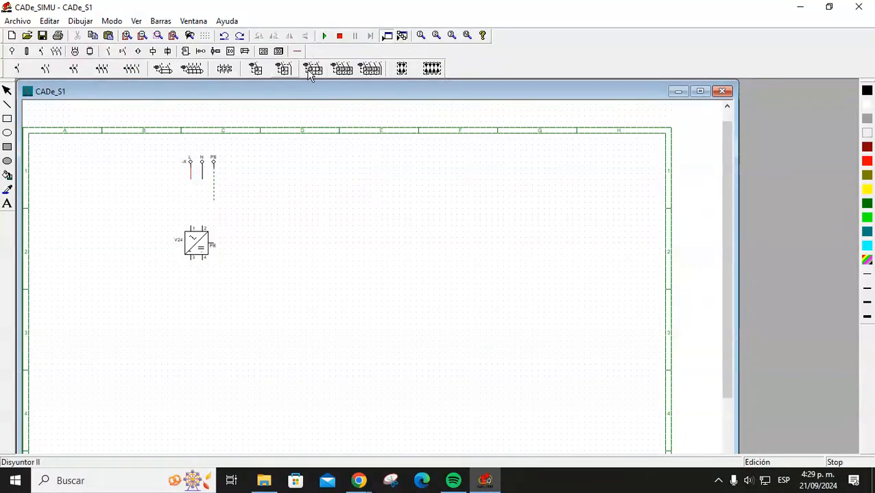
pyautogui.click(315, 69)
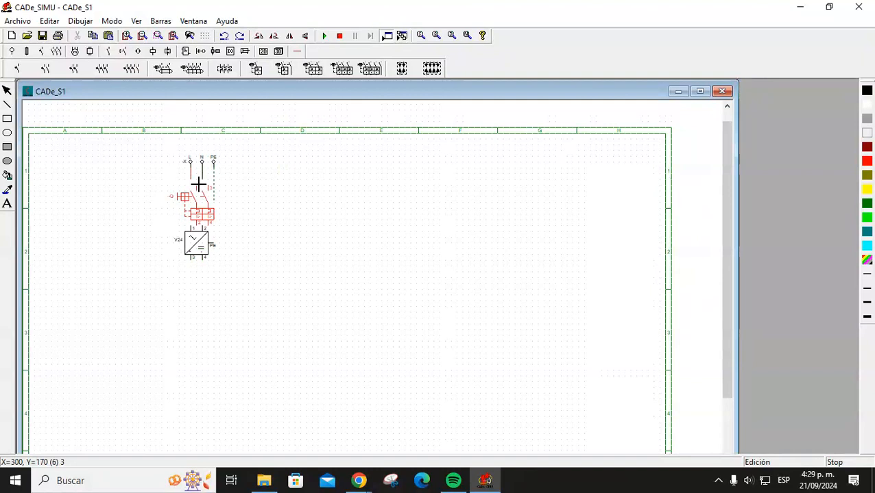
pyautogui.click(193, 183)
pyautogui.press('Escape')
pyautogui.moveTo(206, 192); pyautogui.dragTo(205, 194)
pyautogui.click(306, 210)
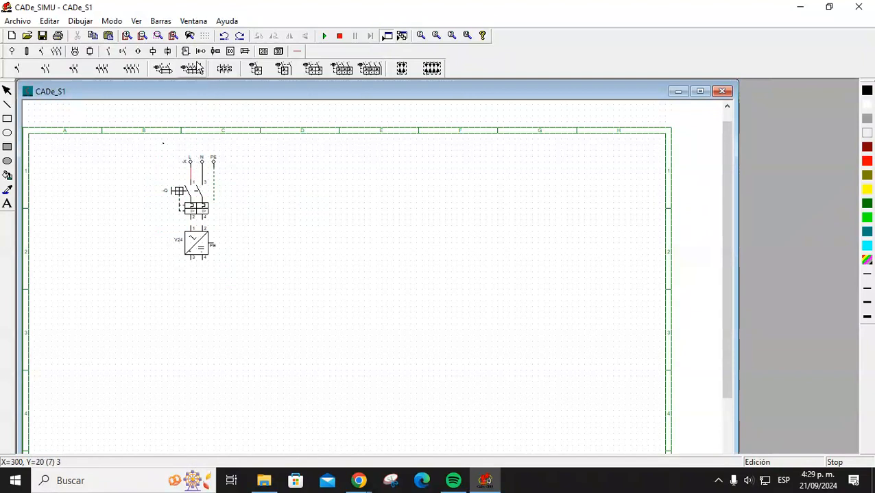
# Draw the PE earth wire from the V24 supply's PE terminal.
pyautogui.click(297, 51)
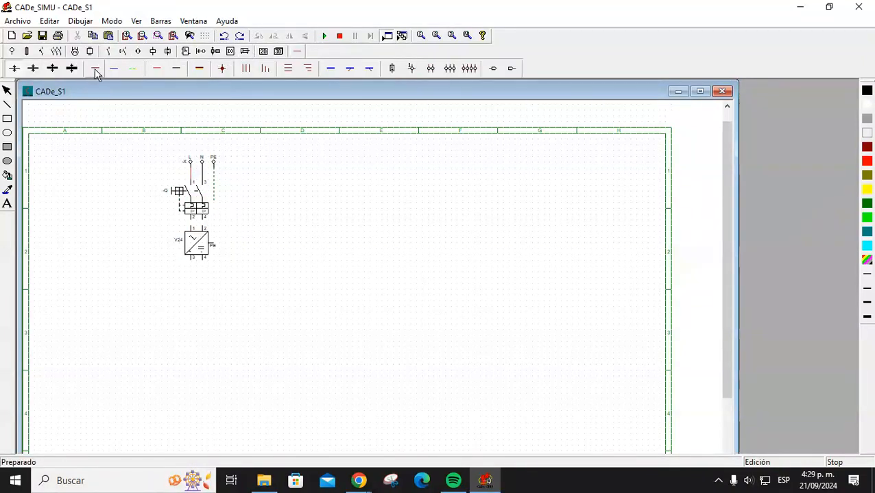
pyautogui.click(162, 70)
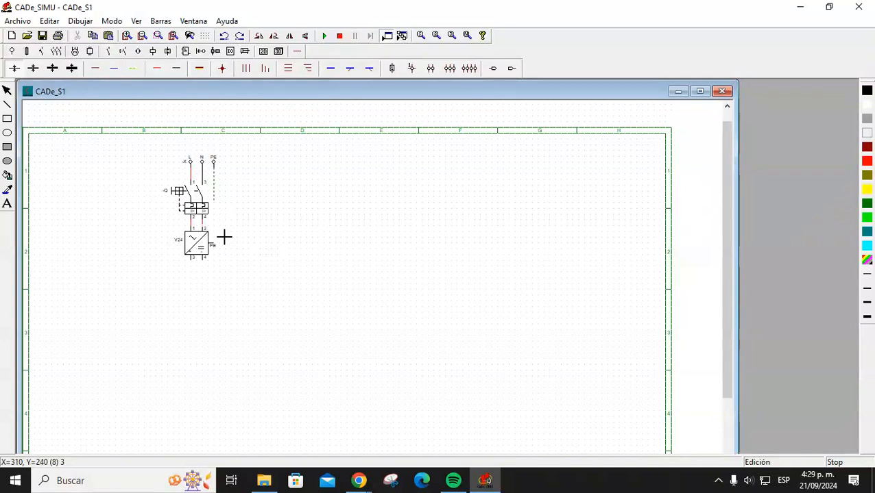
pyautogui.click(138, 70)
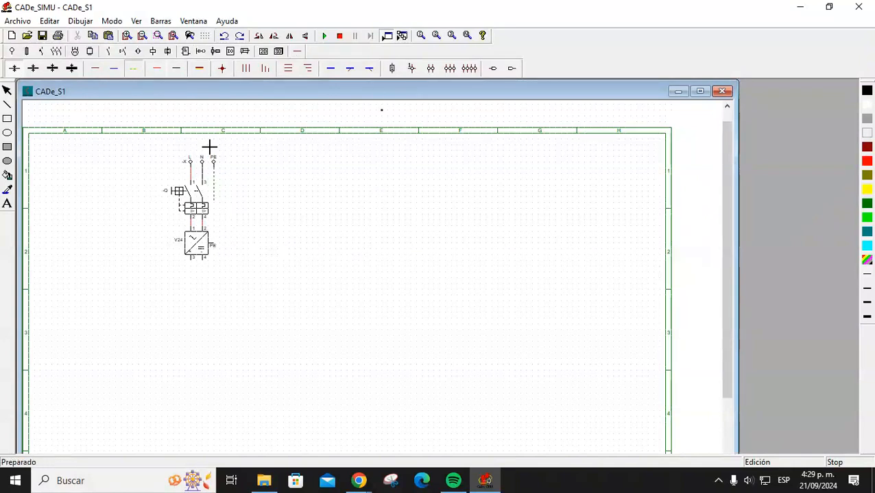
pyautogui.click(218, 245)
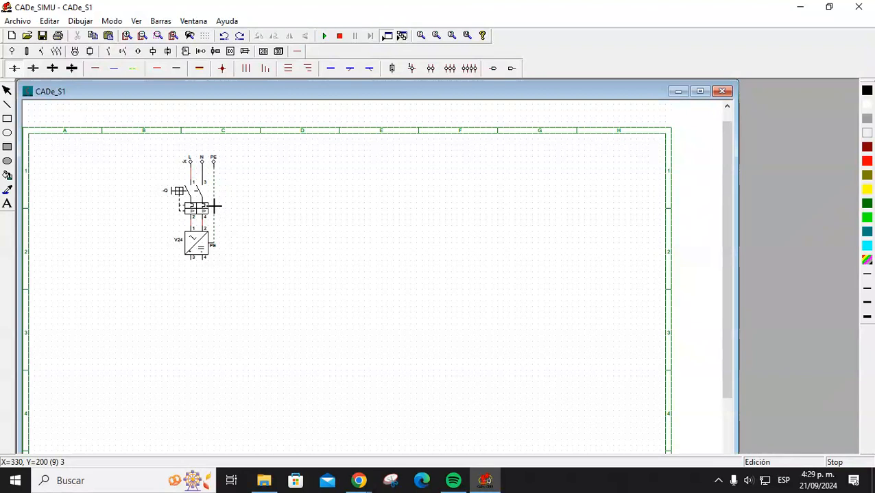
pyautogui.rightClick(291, 190)
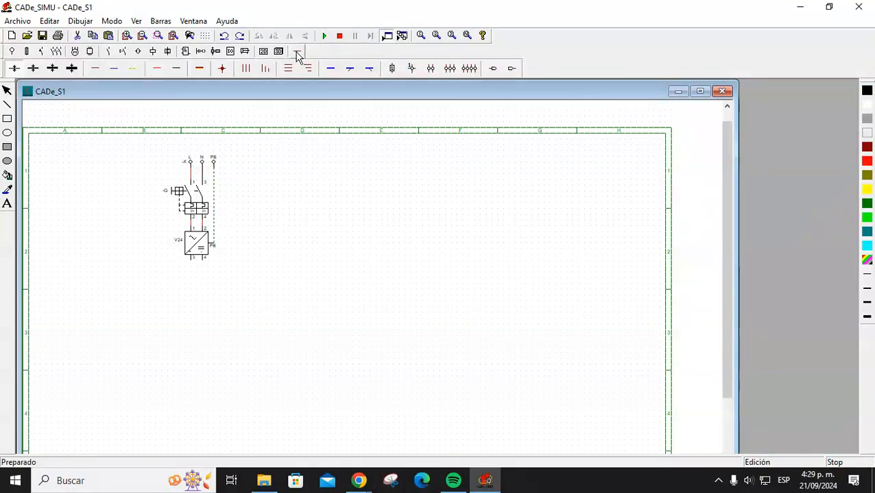
# Draw the black negative wire from terminal 4 as a large loop around the sheet.
pyautogui.click(156, 68)
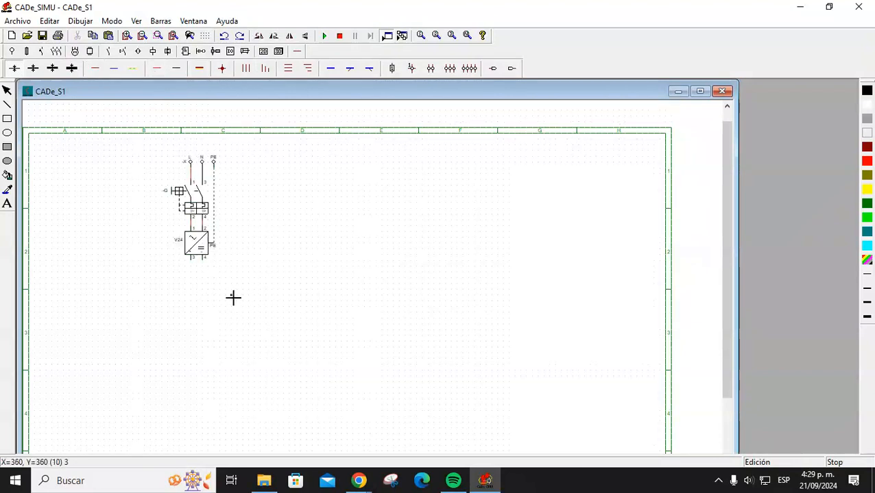
pyautogui.click(207, 270)
pyautogui.click(249, 267)
pyautogui.click(250, 217)
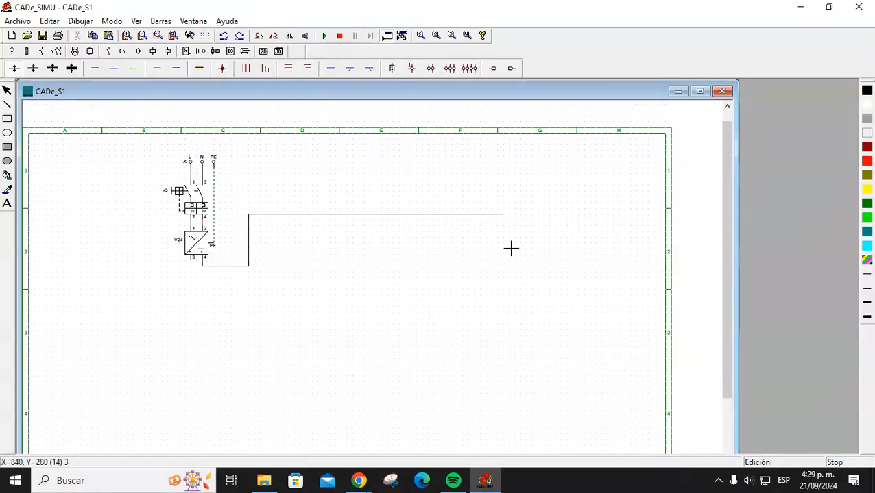
pyautogui.click(584, 217)
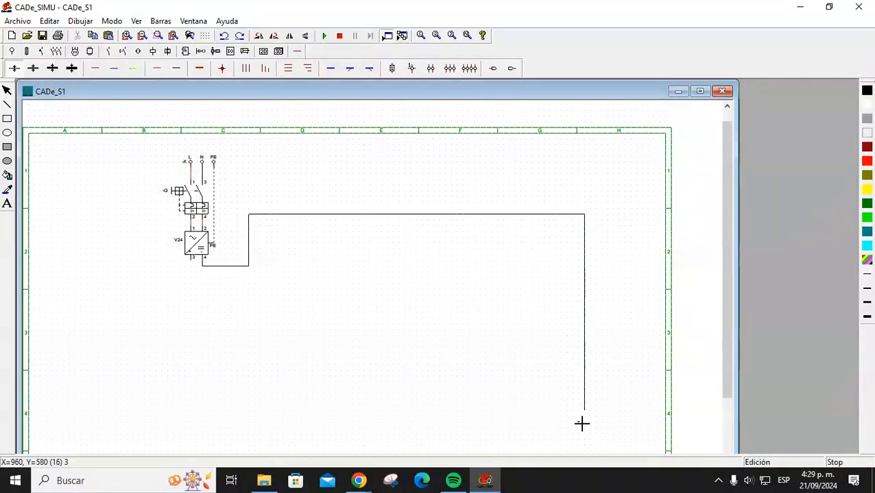
pyautogui.click(586, 412)
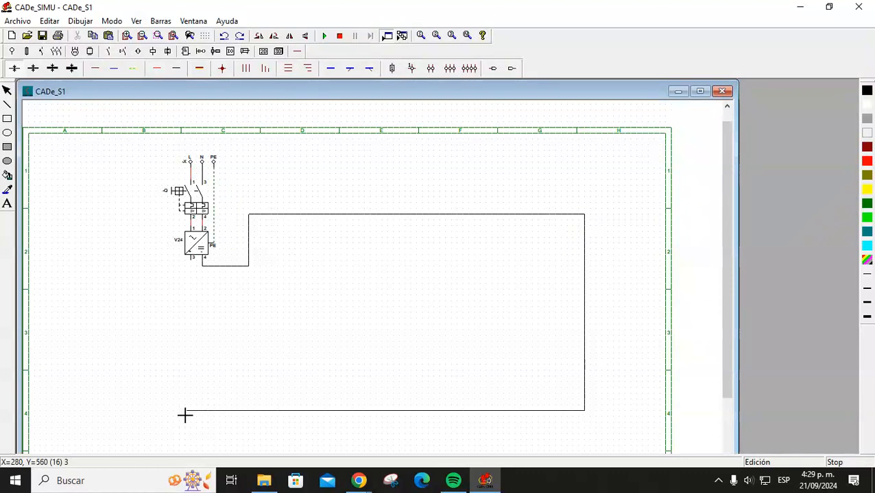
pyautogui.click(248, 411)
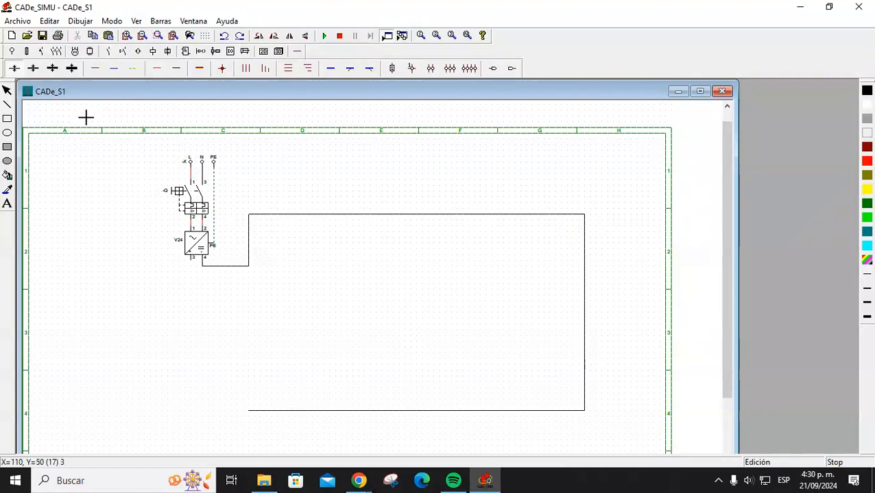
# Draw an inner wire from terminal 3 and a short red wire below the supply.
pyautogui.click(191, 262)
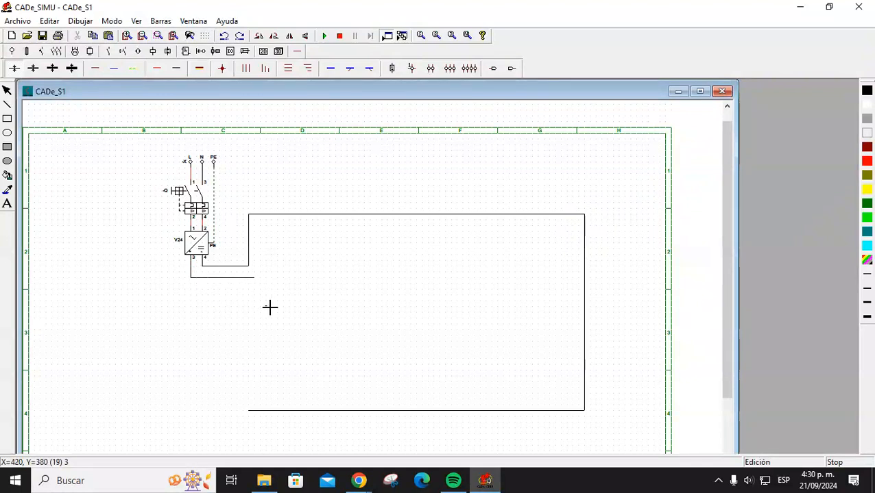
pyautogui.click(256, 279)
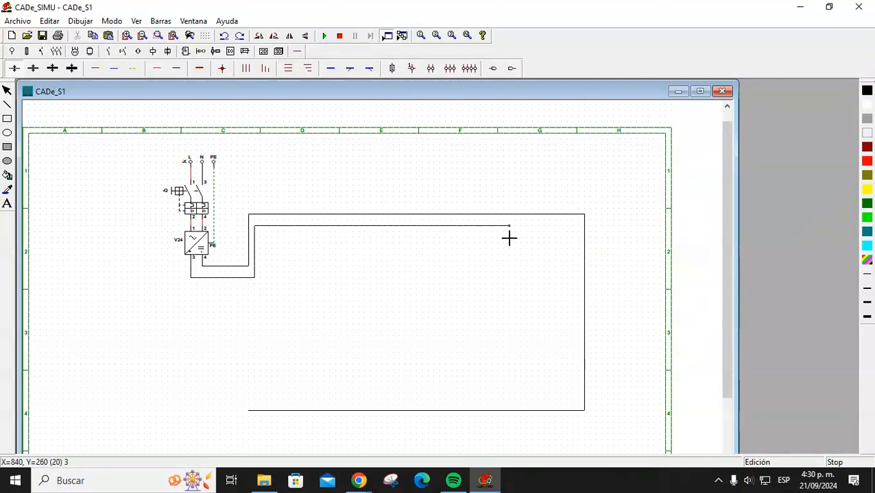
pyautogui.click(574, 236)
pyautogui.rightClick(404, 277)
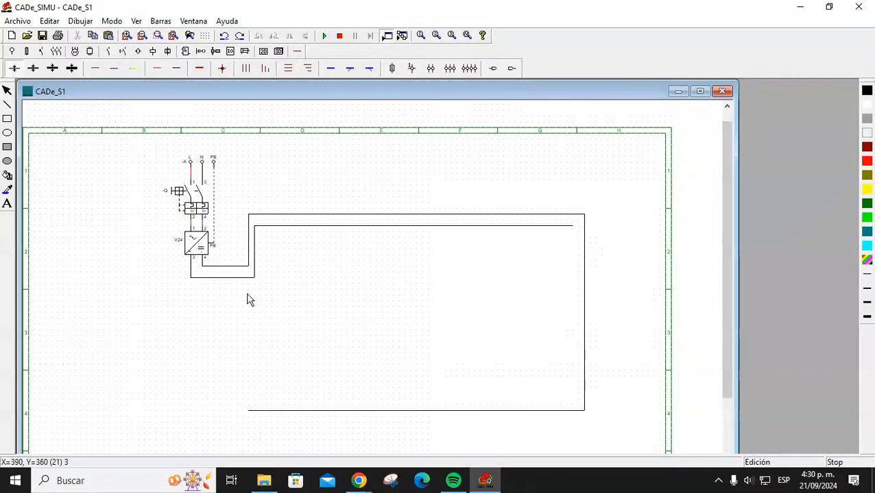
pyautogui.click(157, 68)
pyautogui.click(191, 306)
pyautogui.click(283, 306)
pyautogui.rightClick(314, 309)
# Delete the short red wire and the inner wire segments from terminal 3.
pyautogui.click(253, 308)
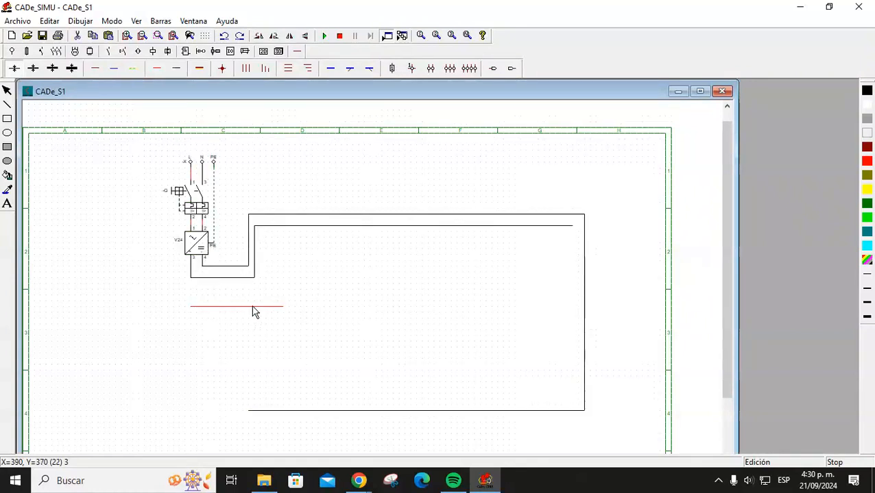
pyautogui.moveTo(251, 307); pyautogui.dragTo(248, 280)
pyautogui.press('Delete')
pyautogui.click(275, 228)
pyautogui.press('Delete')
pyautogui.click(255, 261)
pyautogui.press('Delete')
pyautogui.press('Delete')
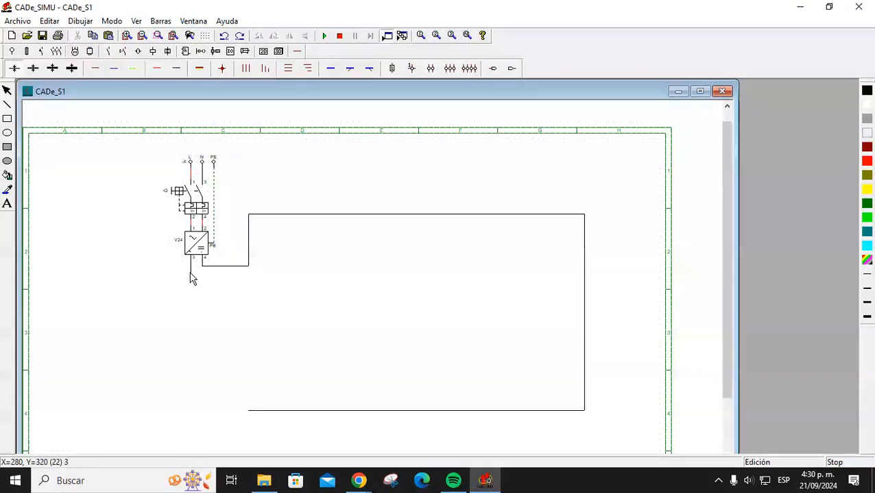
pyautogui.click(192, 275)
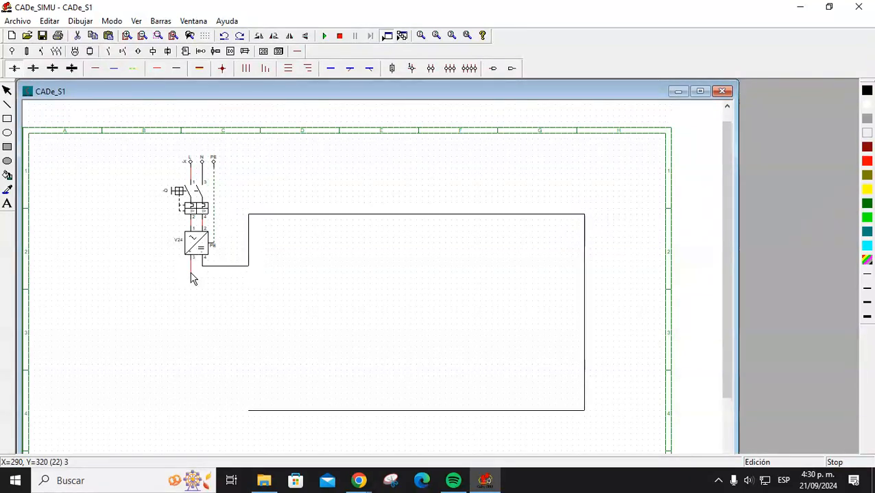
pyautogui.press('Delete')
# Draw the red positive wire from terminal 3 up and across to the right.
pyautogui.click(158, 69)
pyautogui.click(264, 272)
pyautogui.click(266, 226)
pyautogui.moveTo(575, 226); pyautogui.dragTo(573, 226)
pyautogui.press('Escape')
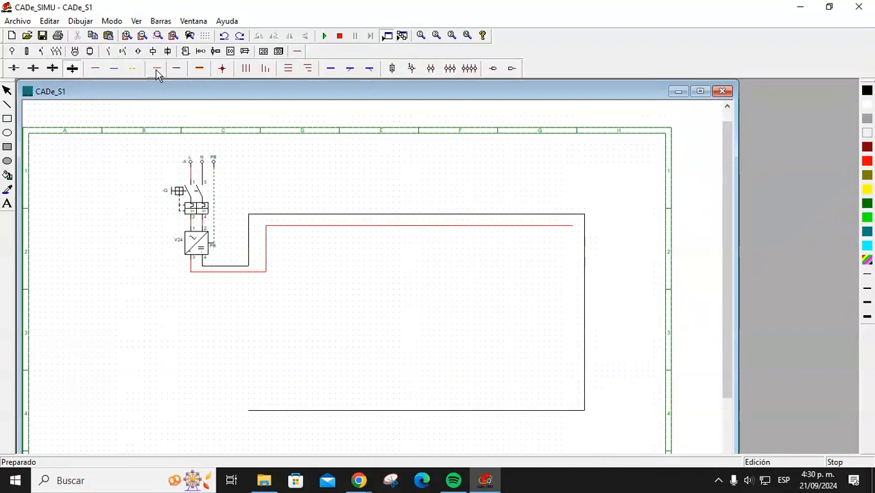
pyautogui.click(218, 68)
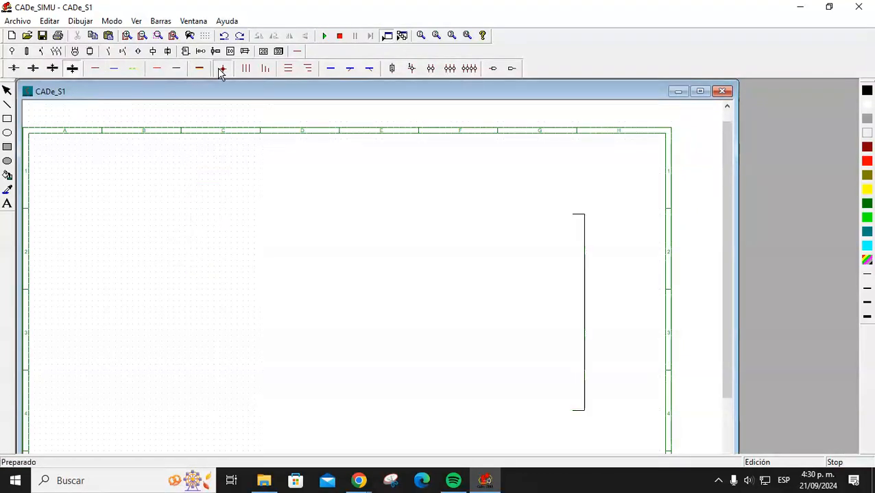
# Place a green pilot lamp inside the loop's bottom and name it L1.
pyautogui.click(277, 51)
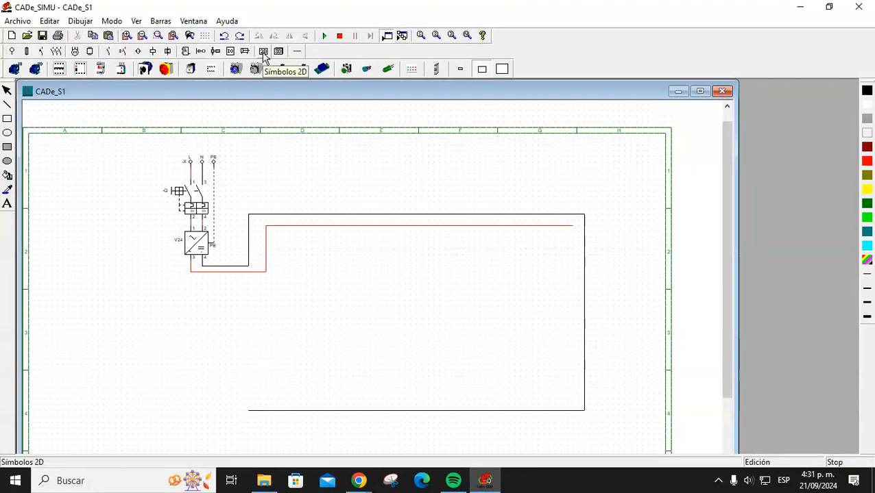
pyautogui.click(264, 53)
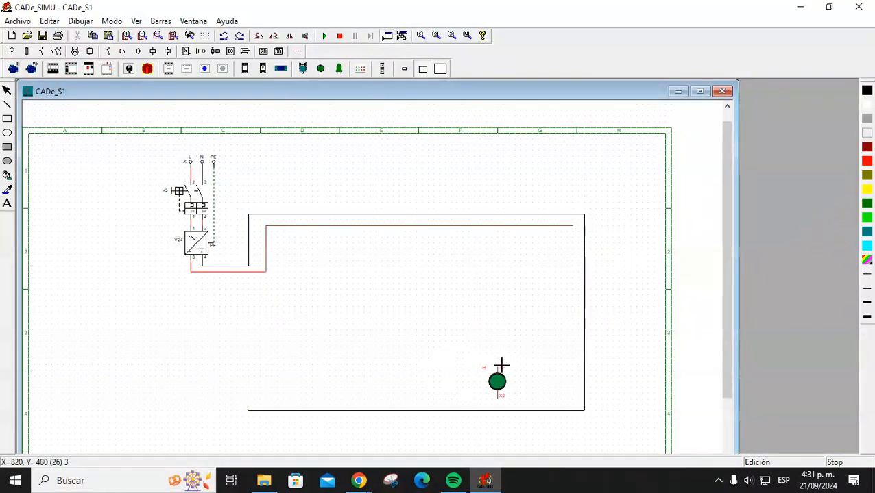
pyautogui.click(503, 367)
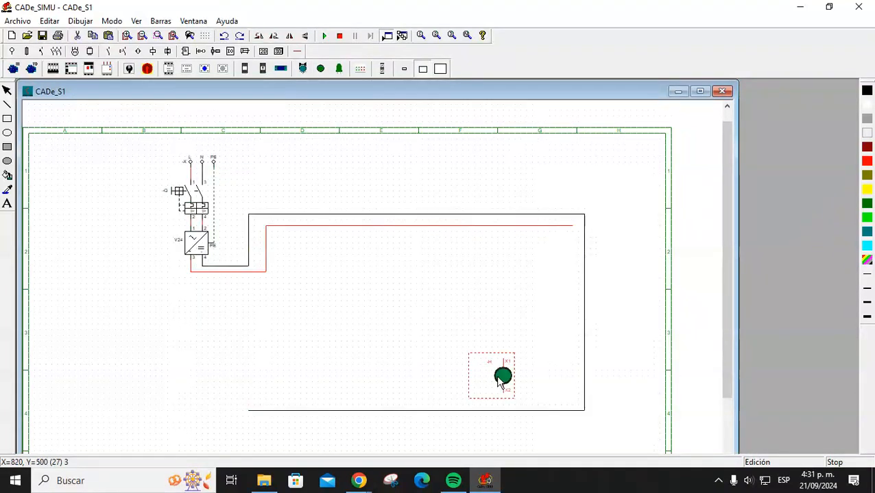
pyautogui.doubleClick(499, 379)
pyautogui.doubleClick(403, 152)
pyautogui.write('L1')
pyautogui.press('Return')
# Paste a copy of the lamp beside L1 and name it L2.
pyautogui.click(483, 285)
pyautogui.click(506, 376)
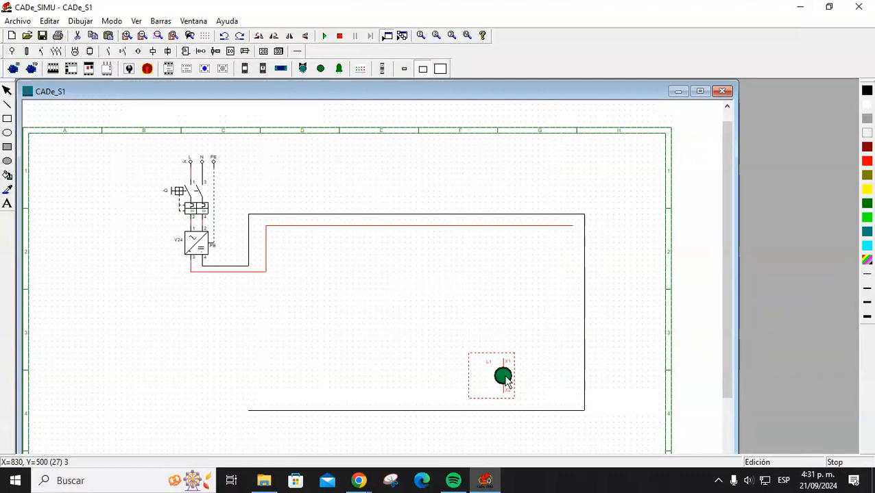
pyautogui.hotkey('ctrl', 'v')
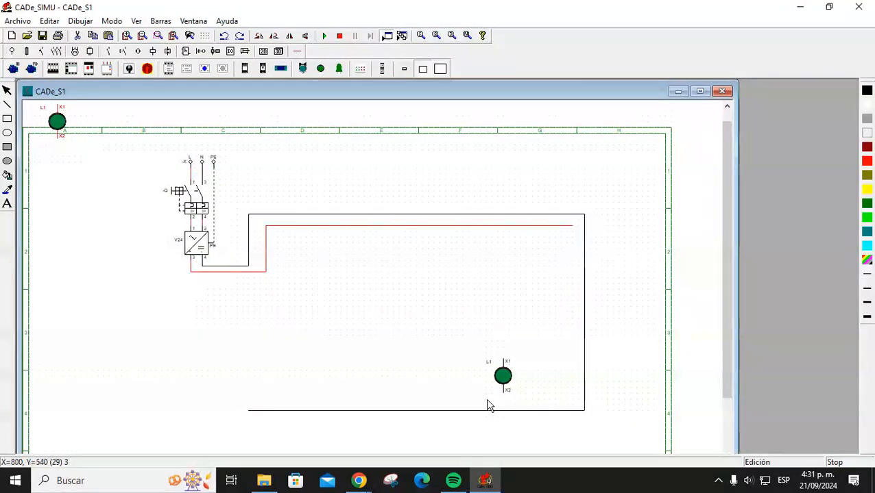
pyautogui.moveTo(61, 139); pyautogui.dragTo(538, 385)
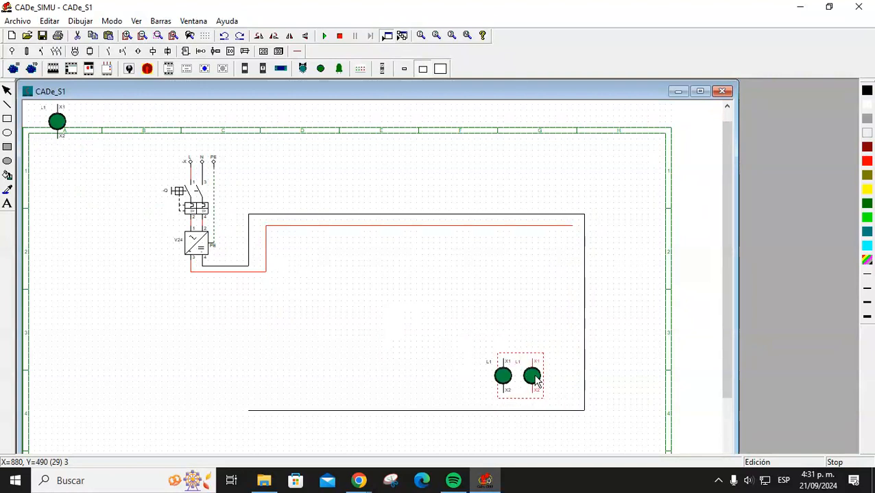
pyautogui.doubleClick(535, 379)
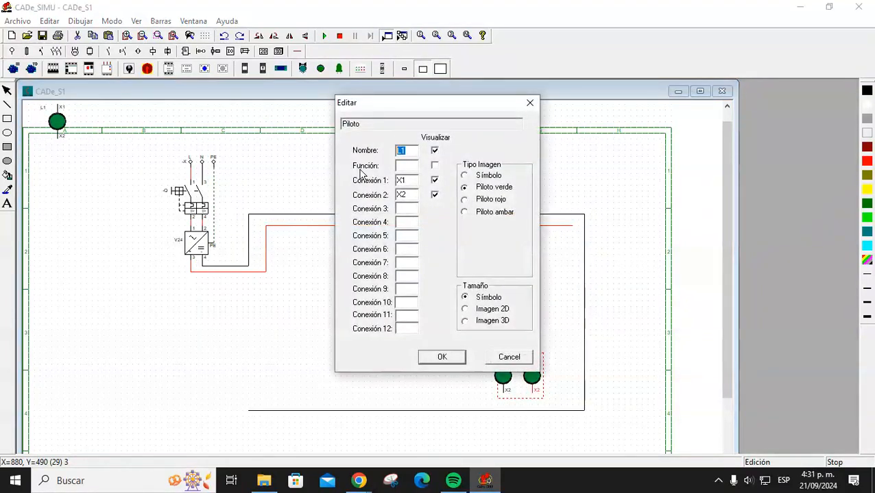
pyautogui.write('L2')
pyautogui.press('Return')
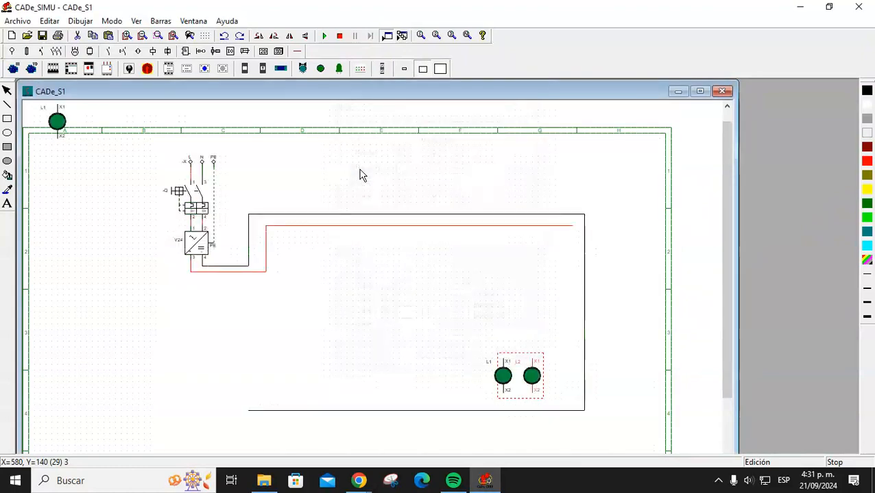
# Add a third lamp named L3 and move it beside L2.
pyautogui.click(52, 131)
pyautogui.doubleClick(51, 123)
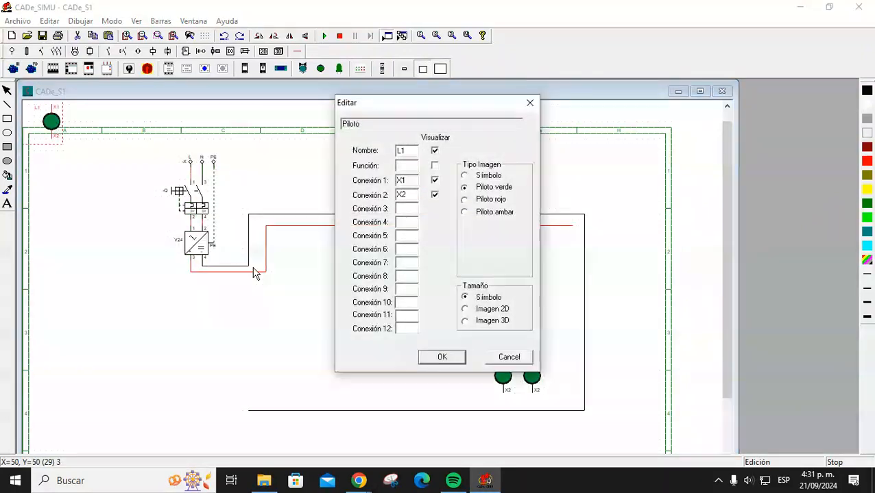
pyautogui.doubleClick(413, 152)
pyautogui.write('L')
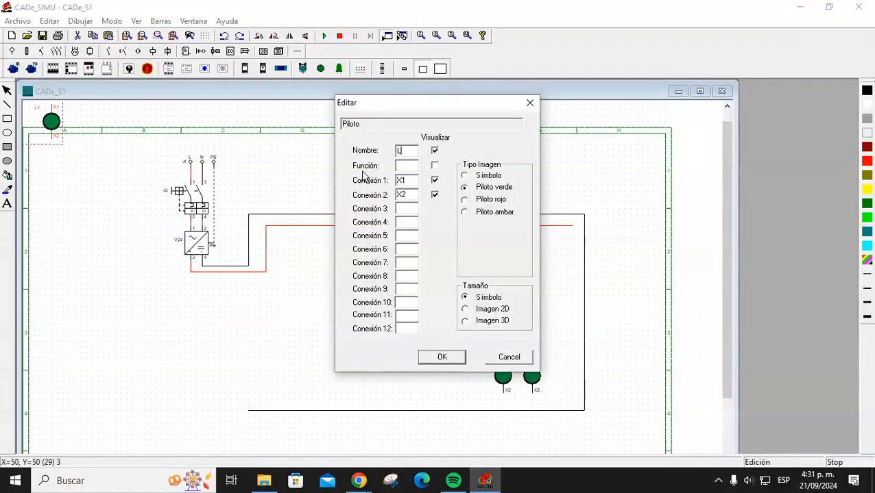
pyautogui.write('3')
pyautogui.press('Return')
pyautogui.moveTo(55, 123); pyautogui.dragTo(559, 375)
pyautogui.click(513, 338)
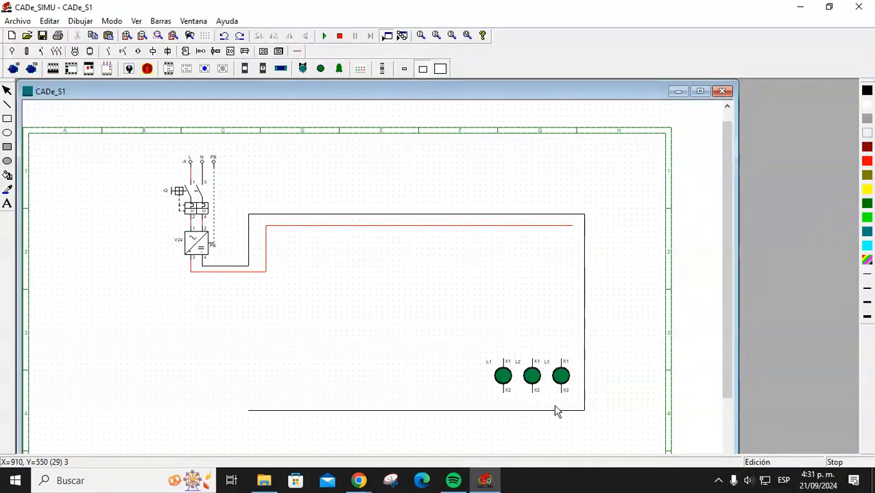
pyautogui.doubleClick(504, 378)
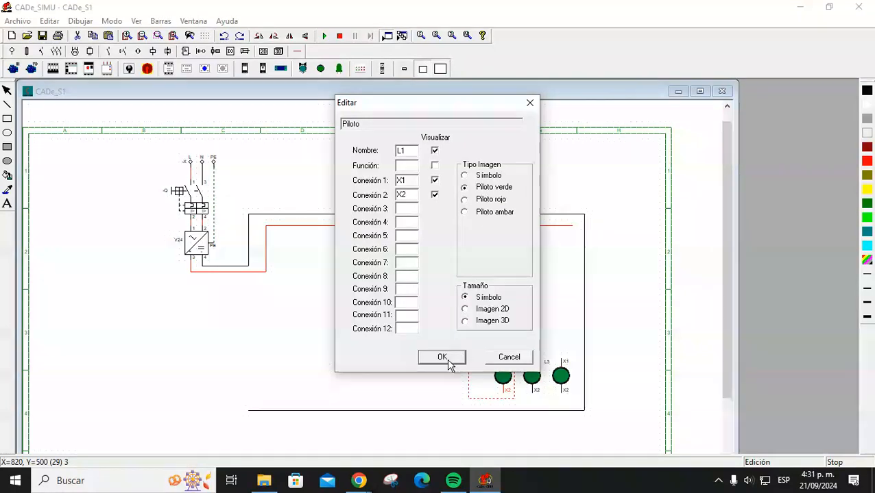
# Change L2 to Piloto rojo (red) and L3 to Piloto ambar (amber).
pyautogui.click(453, 365)
pyautogui.moveTo(534, 386); pyautogui.dragTo(537, 382)
pyautogui.doubleClick(536, 382)
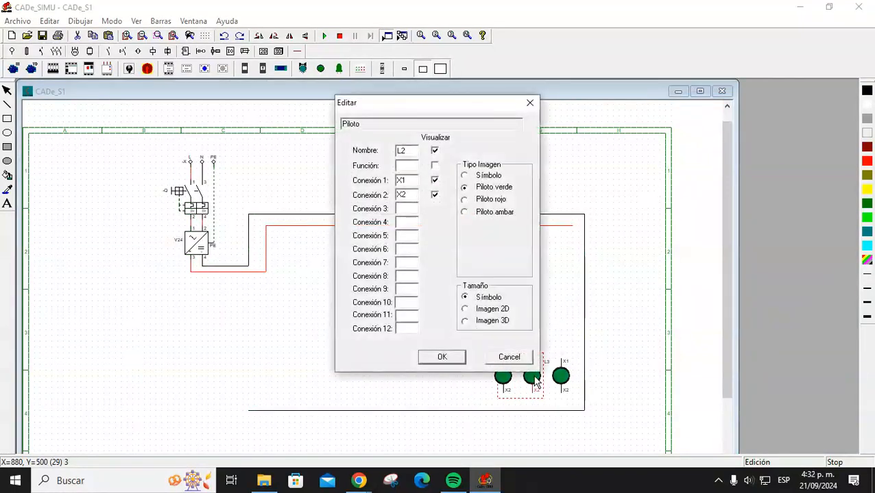
pyautogui.click(515, 355)
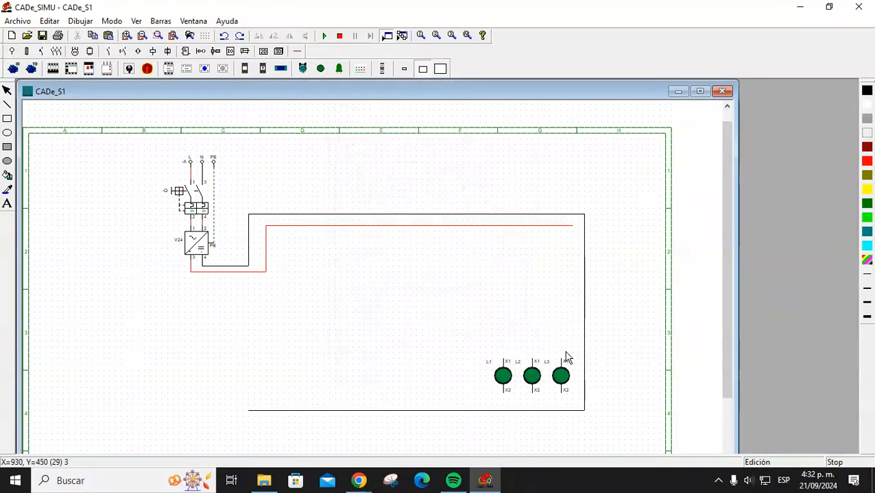
pyautogui.doubleClick(528, 375)
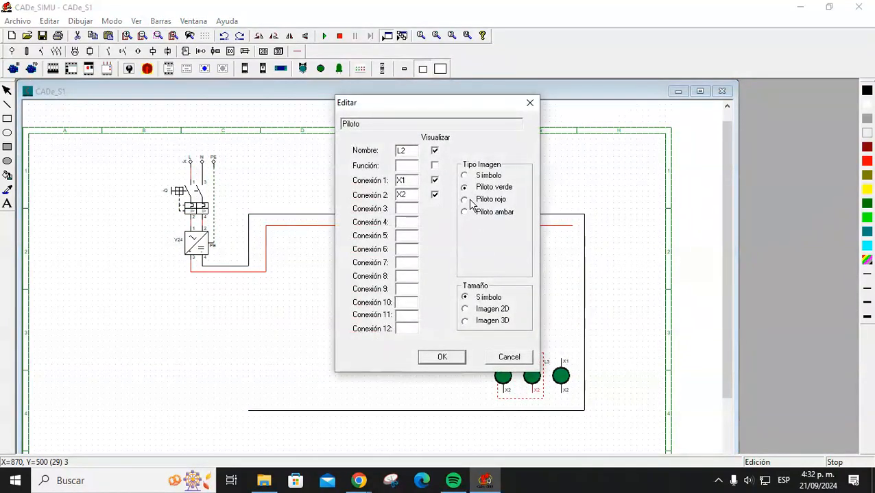
pyautogui.click(438, 358)
pyautogui.doubleClick(561, 375)
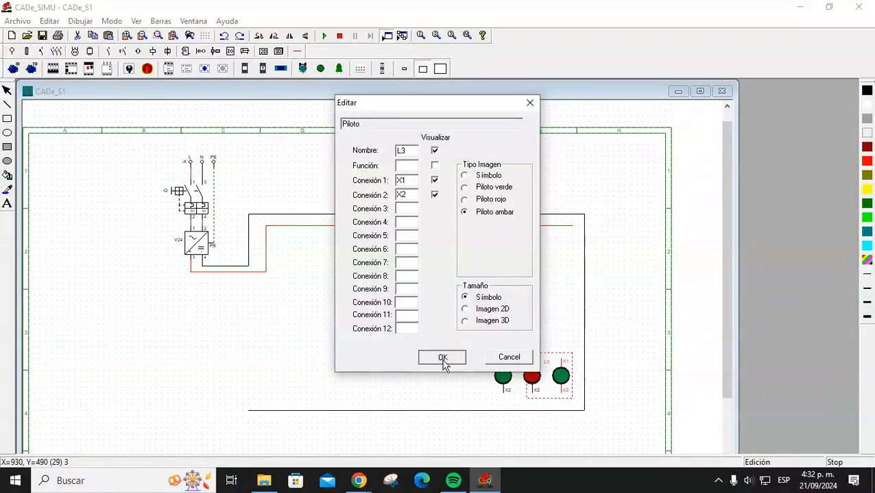
pyautogui.click(442, 357)
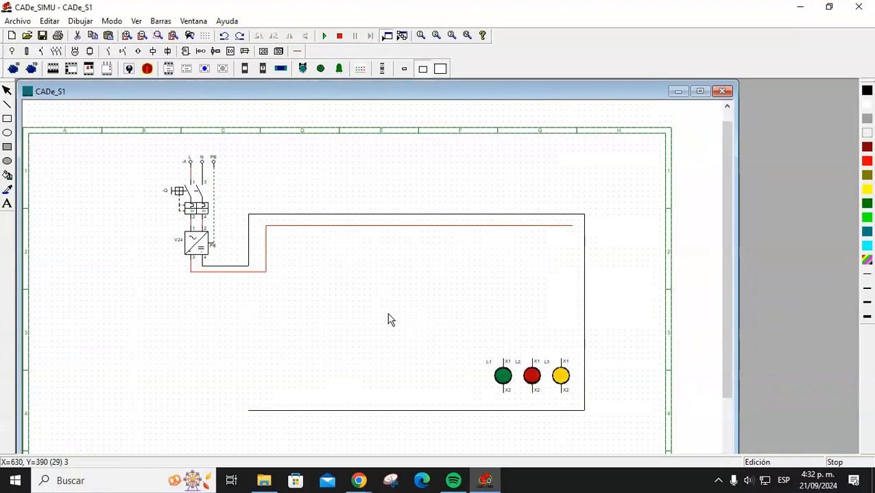
# Place a normally-open push-button (Pulsador NA) and name it START.
pyautogui.click(122, 51)
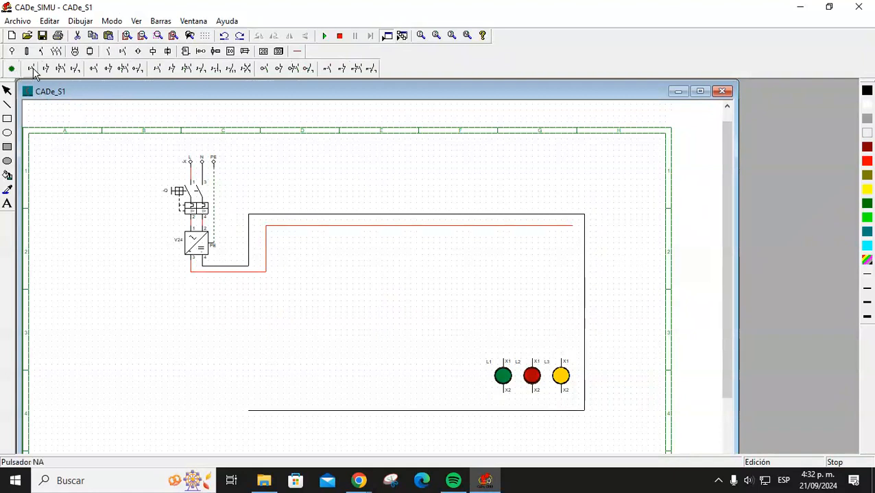
pyautogui.click(289, 306)
pyautogui.doubleClick(292, 310)
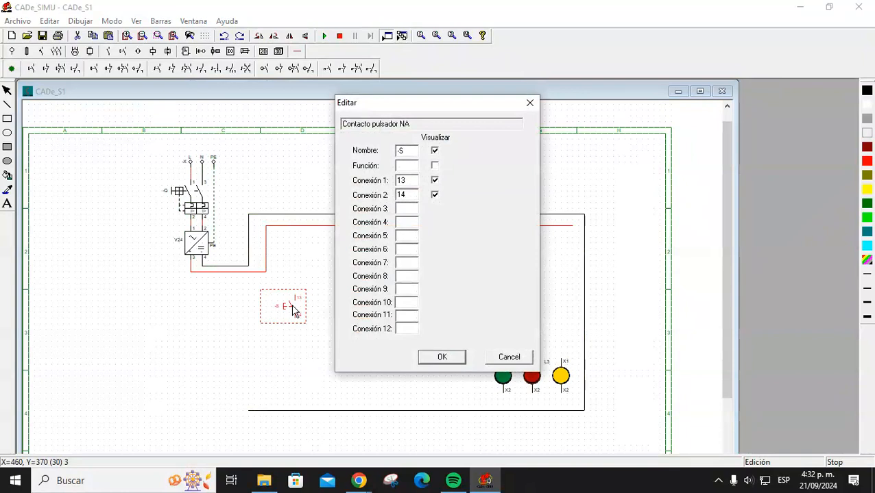
pyautogui.moveTo(405, 152); pyautogui.dragTo(384, 169)
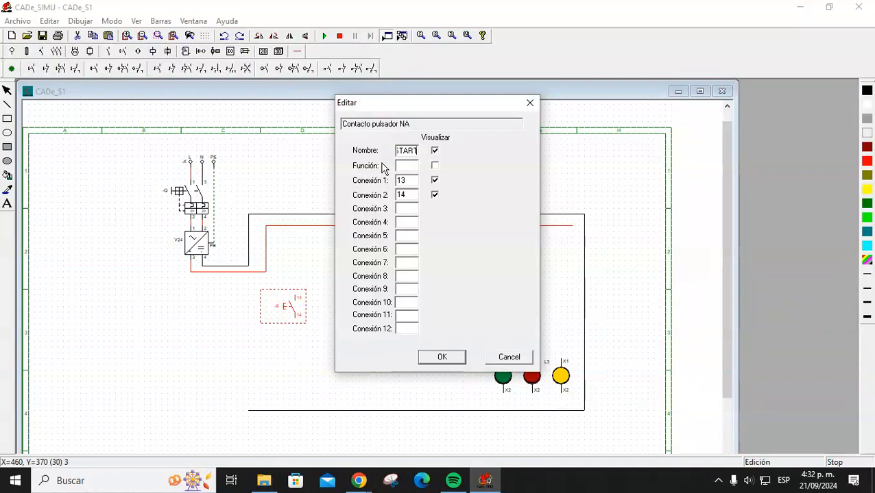
pyautogui.press('Return')
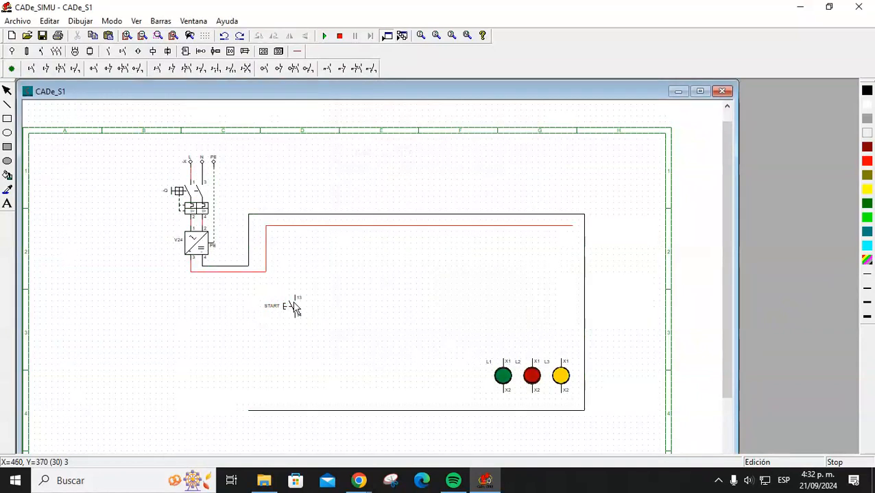
# Place a normally-closed STOP push-button above START, aligned in line with it.
pyautogui.click(46, 69)
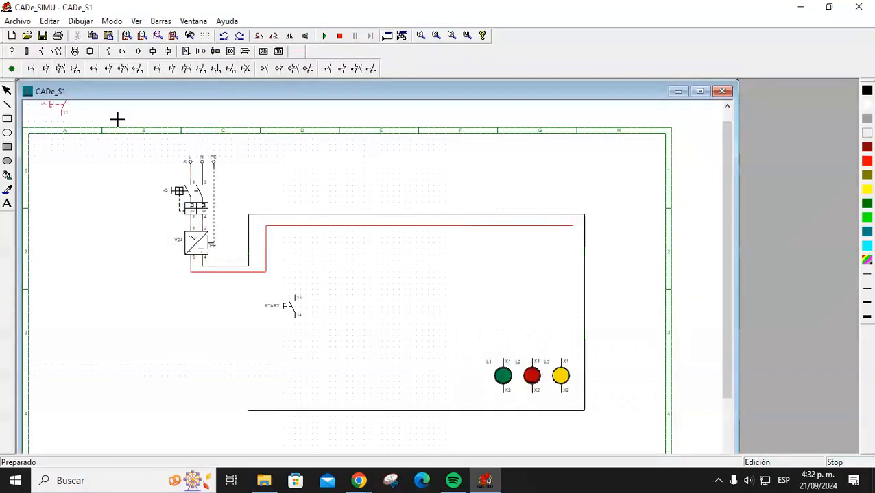
pyautogui.click(322, 258)
pyautogui.rightClick(327, 281)
pyautogui.doubleClick(322, 270)
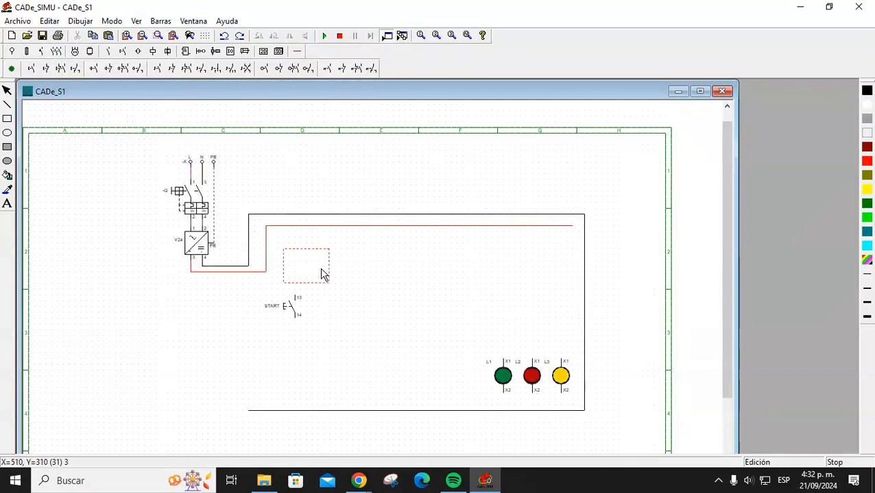
pyautogui.click(398, 151)
pyautogui.press('Return')
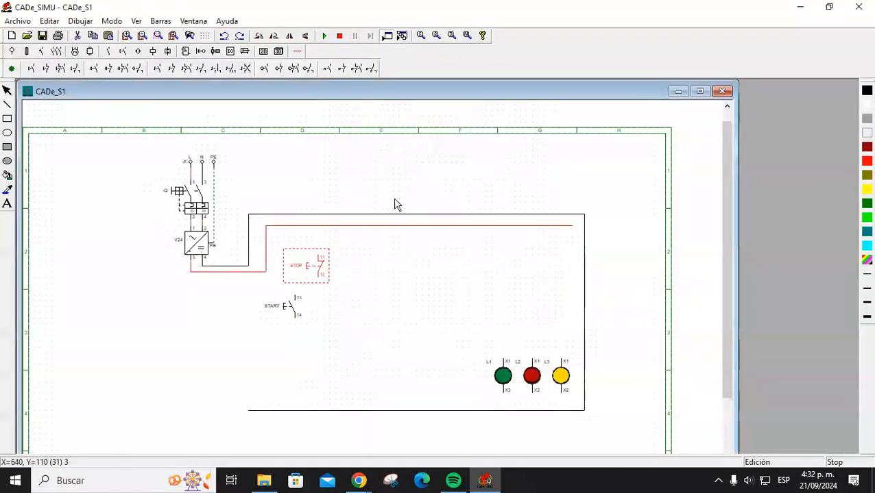
pyautogui.moveTo(322, 273); pyautogui.dragTo(298, 280)
pyautogui.click(347, 303)
pyautogui.click(302, 314)
pyautogui.click(371, 302)
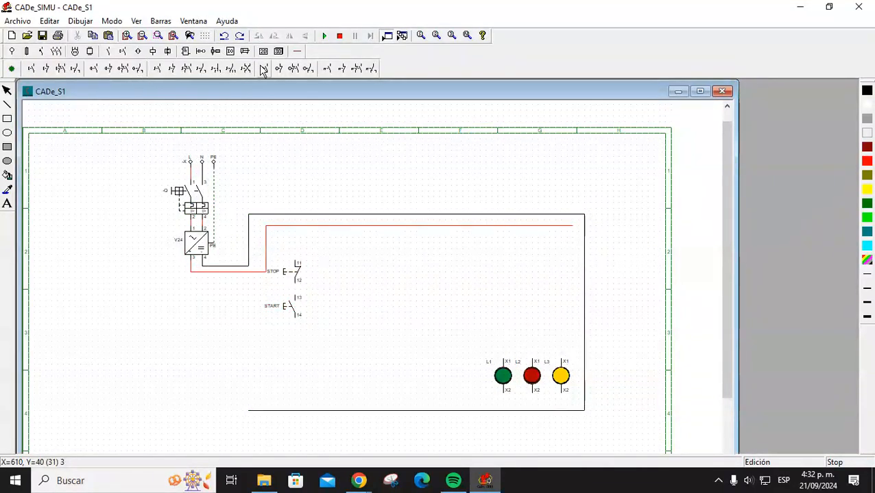
pyautogui.click(298, 53)
pyautogui.click(95, 69)
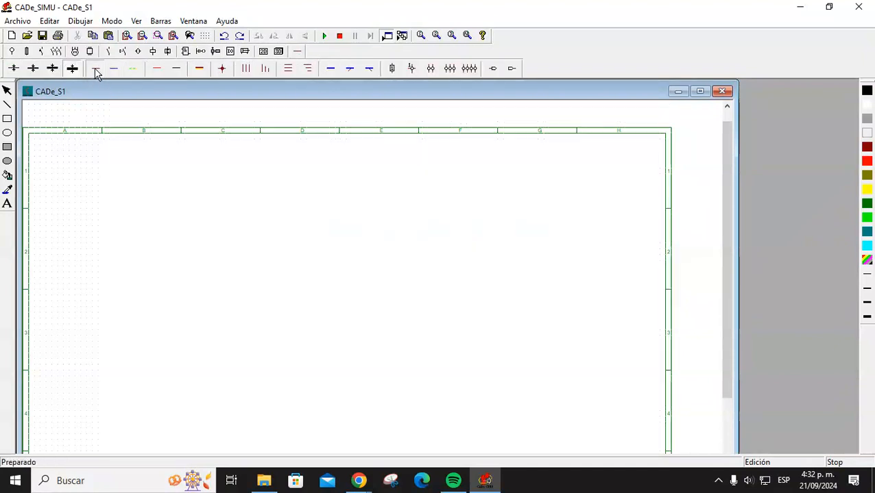
# Delete the stray wire stub above STOP terminal 11.
pyautogui.moveTo(297, 261)
pyautogui.mouseDown()
pyautogui.moveTo(300, 232)
pyautogui.moveTo(292, 246)
pyautogui.mouseUp()
pyautogui.press('Escape')
pyautogui.click(293, 261)
pyautogui.press('Delete')
pyautogui.scroll(1, 363, 286)
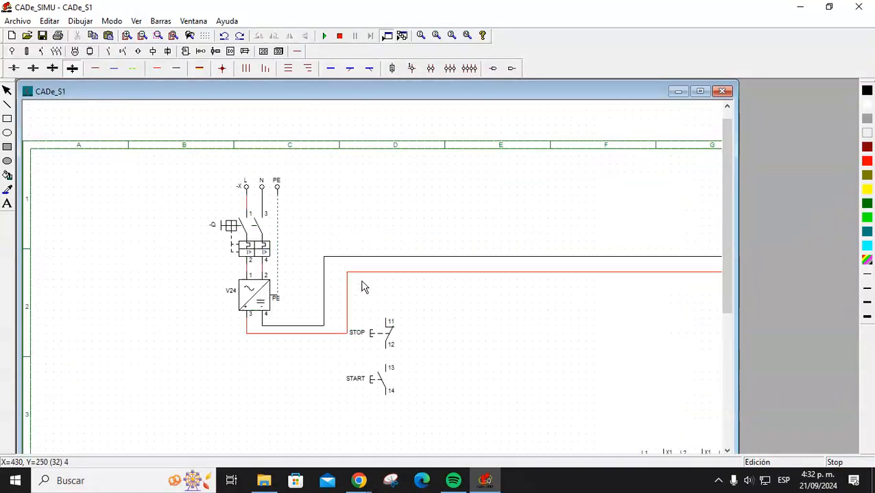
pyautogui.scroll(-1, 403, 314)
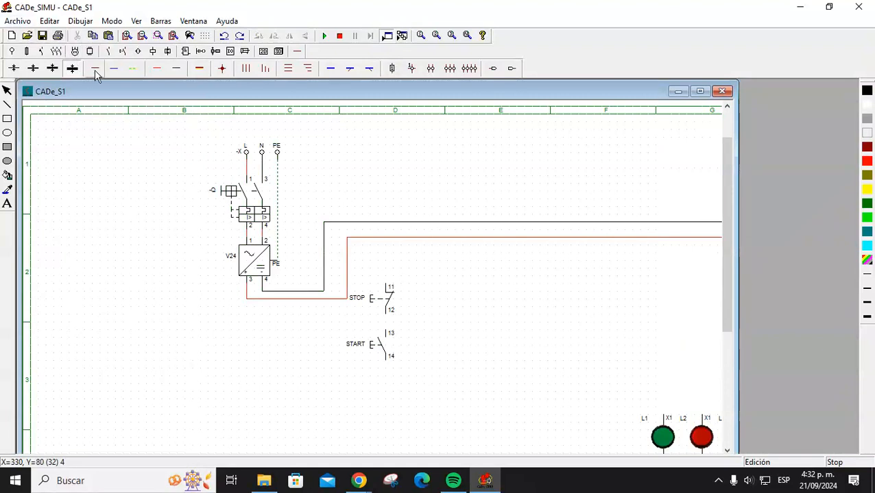
# Remove a misdrawn positive wire above STOP and its leftover junction dot.
pyautogui.click(158, 69)
pyautogui.moveTo(388, 284); pyautogui.dragTo(386, 238)
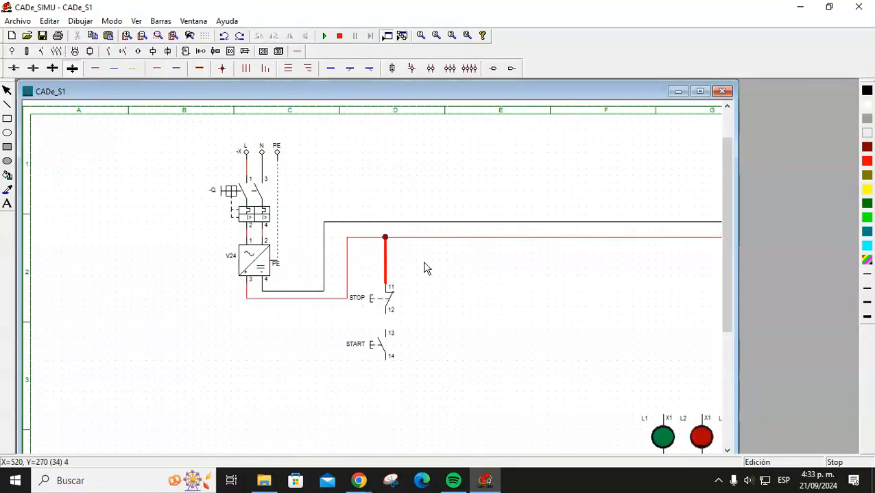
pyautogui.click(341, 37)
pyautogui.press('Delete')
pyautogui.click(385, 238)
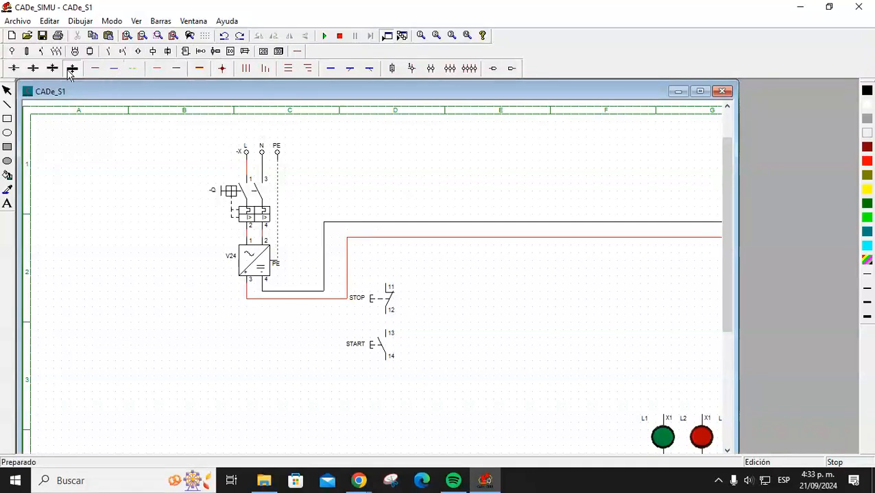
# Wire STOP 11 to the red positive line with a junction, then link STOP 12 to START 13.
pyautogui.click(14, 69)
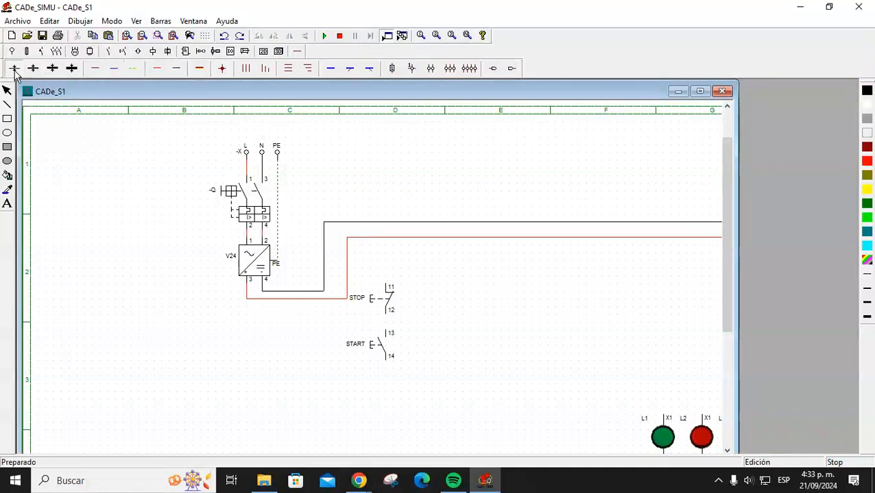
pyautogui.click(161, 73)
pyautogui.click(388, 286)
pyautogui.click(386, 238)
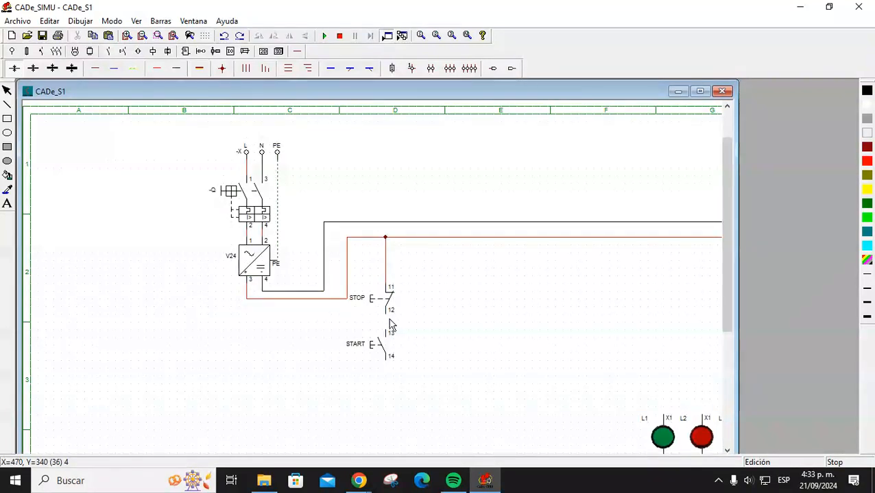
pyautogui.click(160, 70)
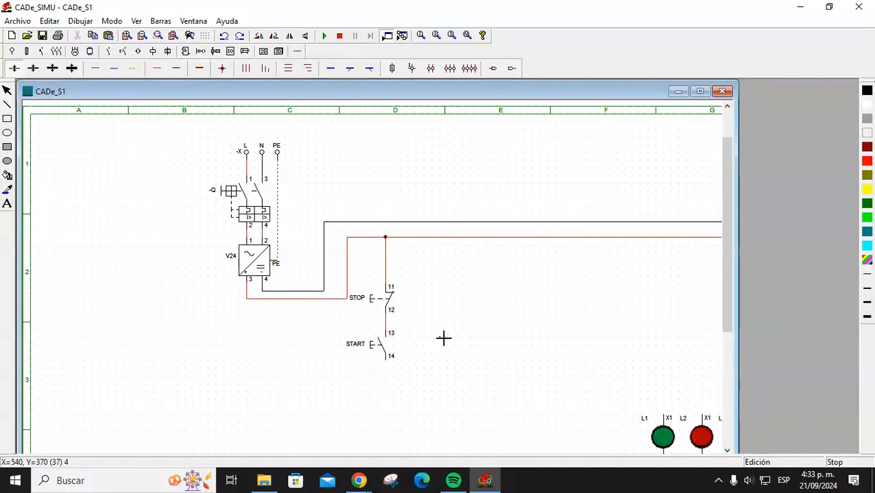
pyautogui.moveTo(726, 281); pyautogui.dragTo(730, 356)
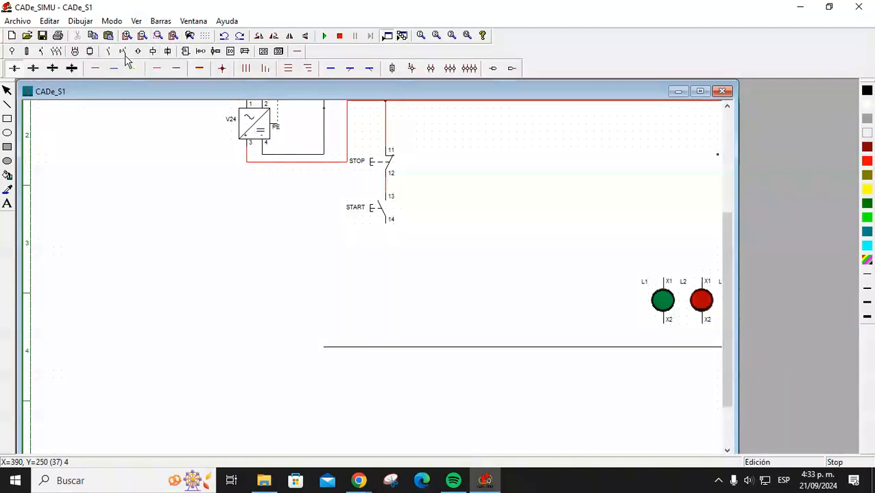
# Place a monostable relay coil -K below START, just above the black negative line.
pyautogui.click(153, 52)
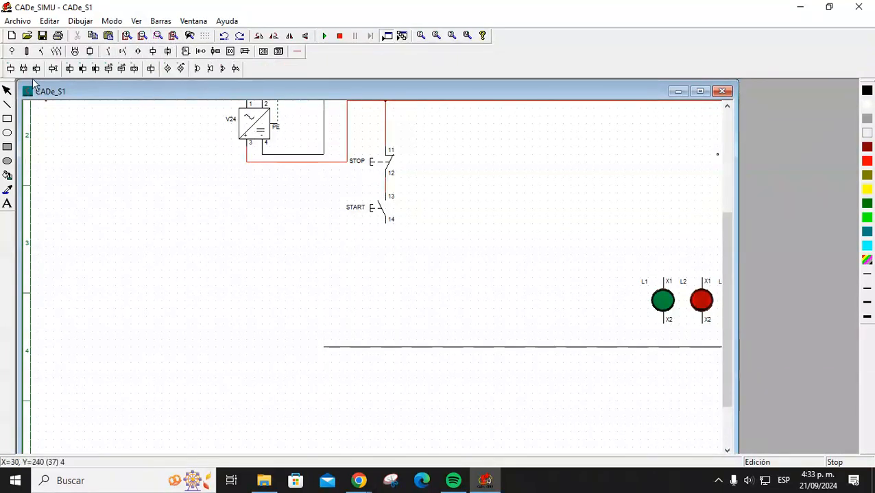
pyautogui.click(11, 70)
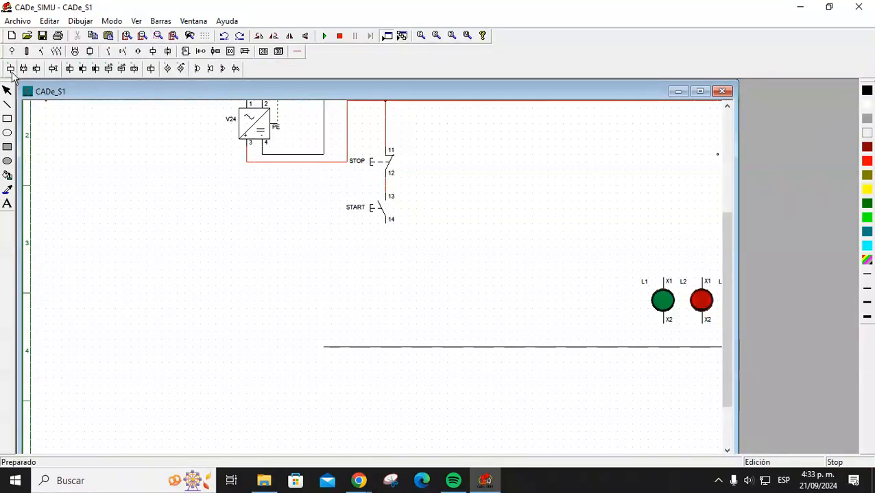
pyautogui.rightClick(389, 293)
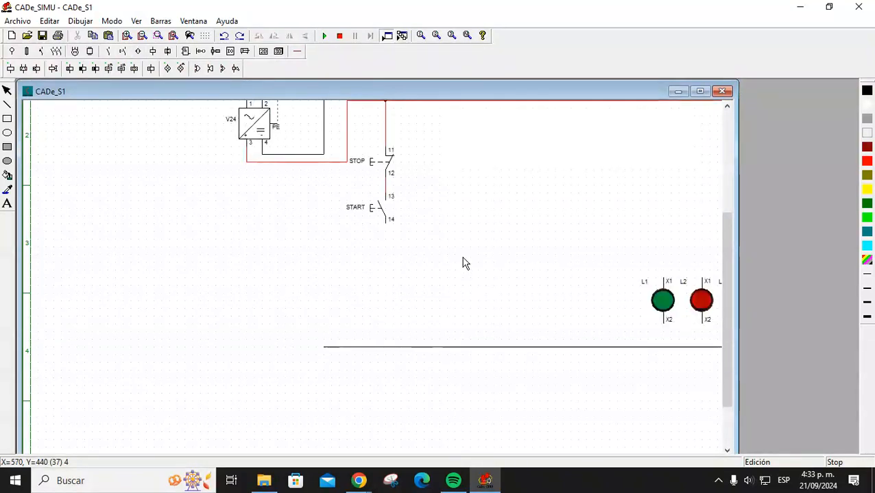
pyautogui.click(11, 69)
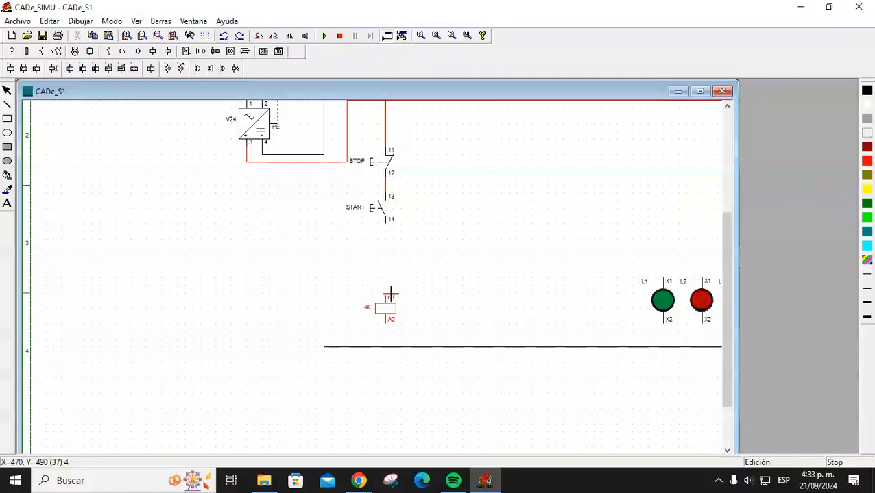
pyautogui.click(390, 295)
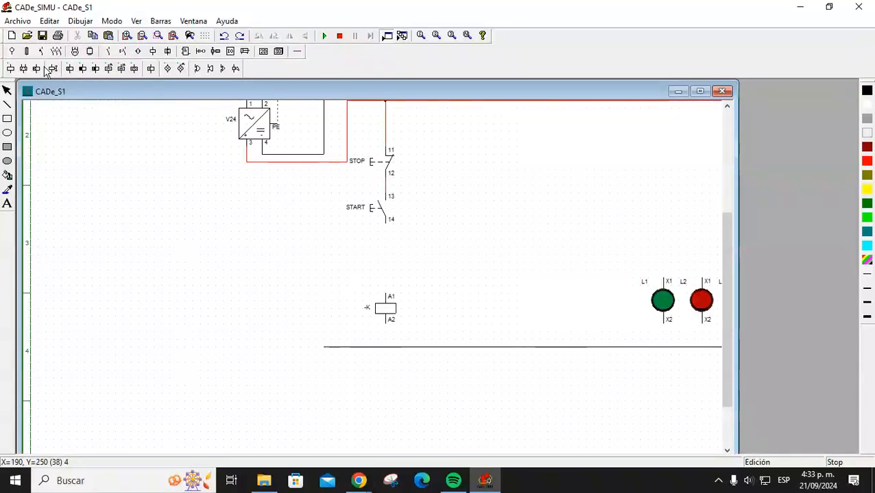
pyautogui.moveTo(388, 317); pyautogui.dragTo(388, 327)
pyautogui.click(435, 274)
pyautogui.click(297, 53)
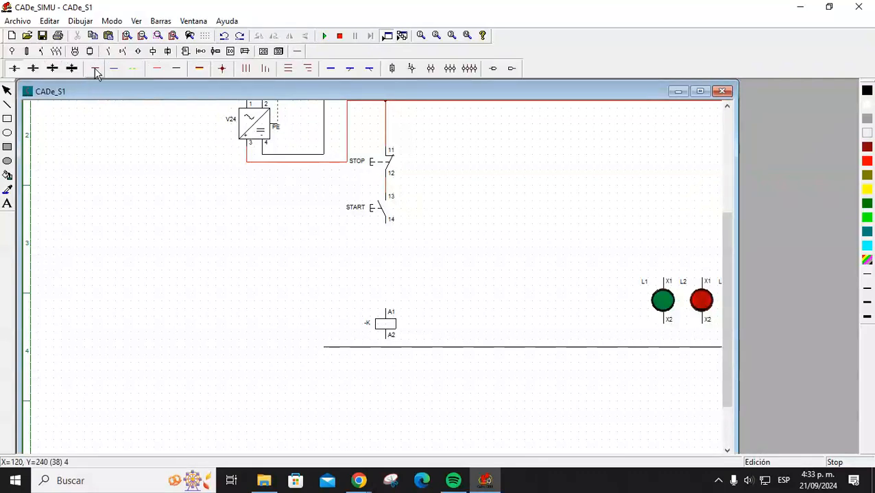
# Tie coil terminal A2 to the black negative line and rename the coil KM1.
pyautogui.click(176, 70)
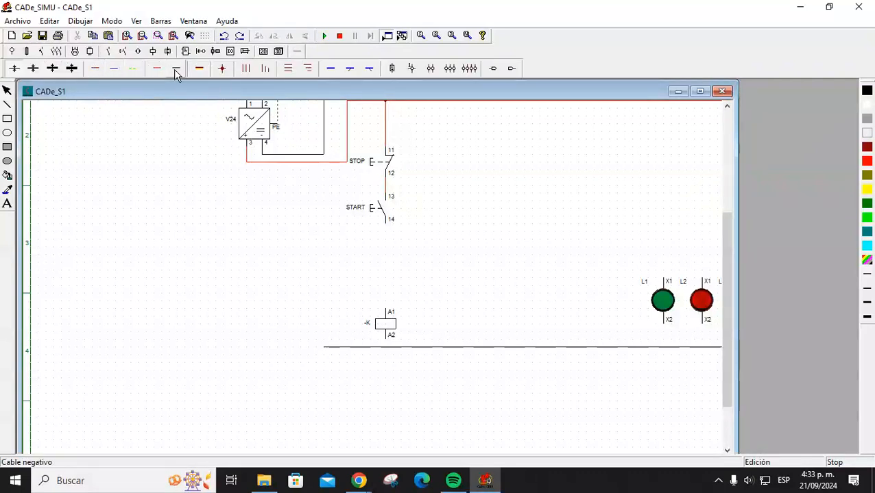
pyautogui.moveTo(385, 337); pyautogui.dragTo(386, 347)
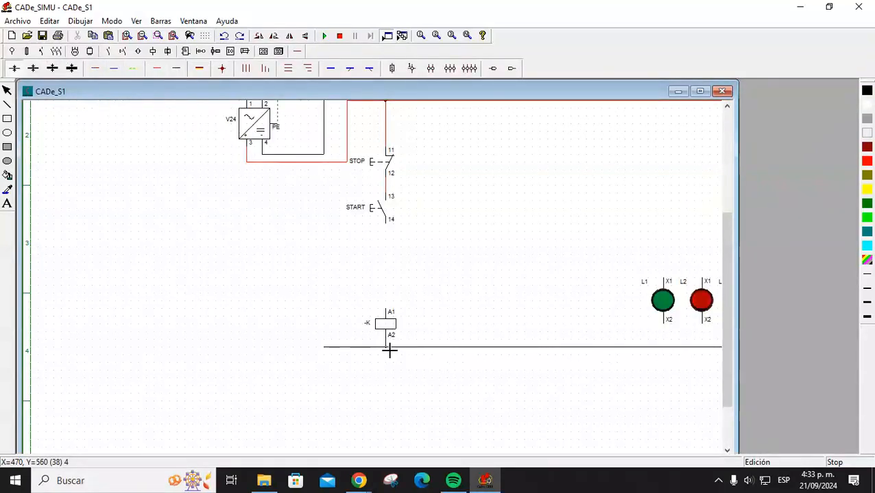
pyautogui.doubleClick(386, 329)
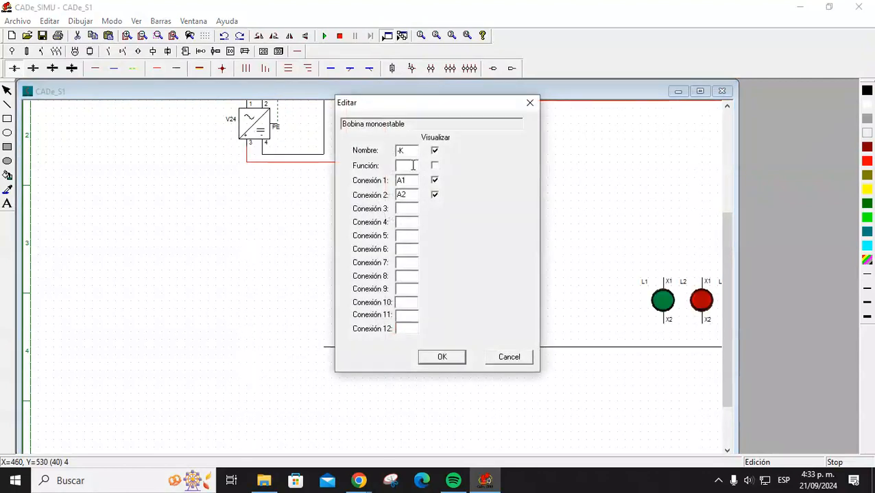
pyautogui.write('M1')
pyautogui.press('Return')
pyautogui.click(490, 251)
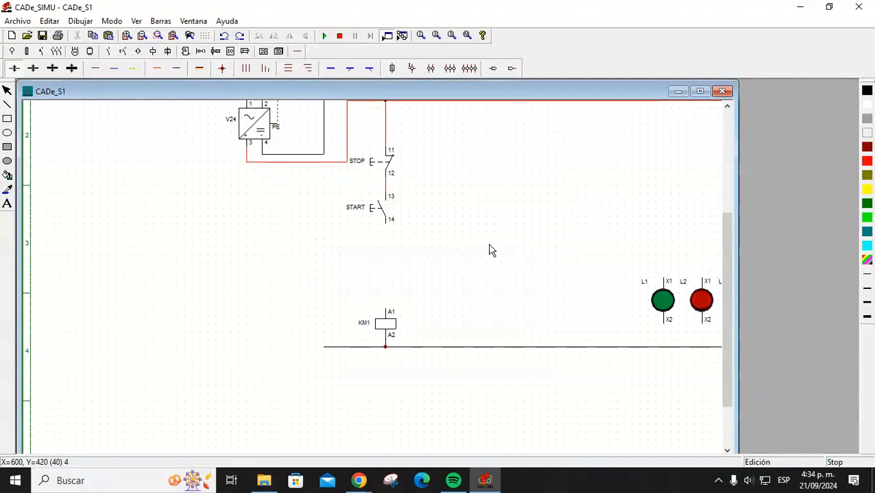
# Draw a red wire from START terminal 14 down to KM1 terminal A1.
pyautogui.click(156, 68)
pyautogui.moveTo(385, 224); pyautogui.dragTo(388, 311)
pyautogui.rightClick(430, 231)
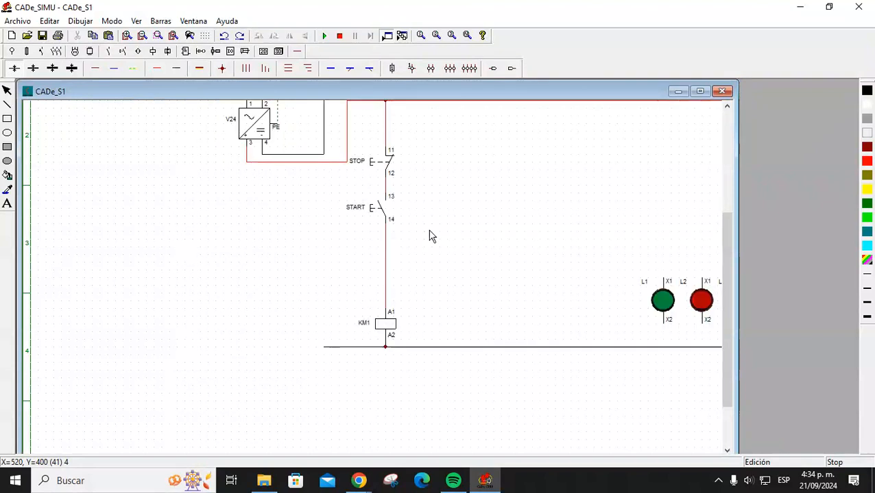
pyautogui.scroll(1, 489, 323)
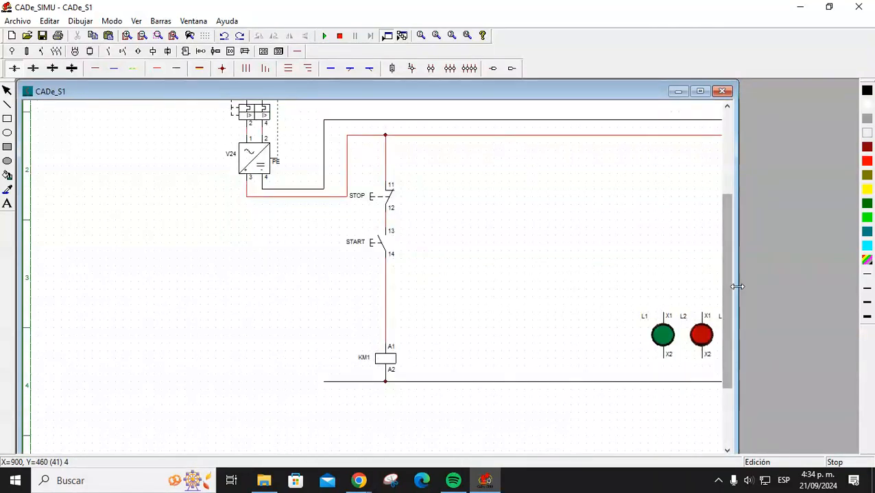
# Maximize the schematic window and line up lamps L1 and L2 beside L3.
pyautogui.click(700, 91)
pyautogui.click(664, 327)
pyautogui.moveTo(660, 326); pyautogui.dragTo(700, 319)
pyautogui.click(671, 331)
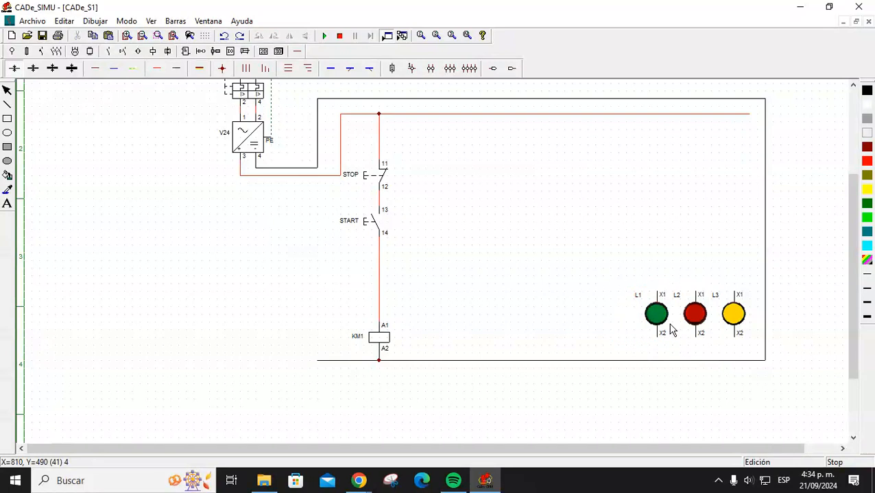
pyautogui.moveTo(648, 324); pyautogui.dragTo(624, 323)
pyautogui.click(665, 223)
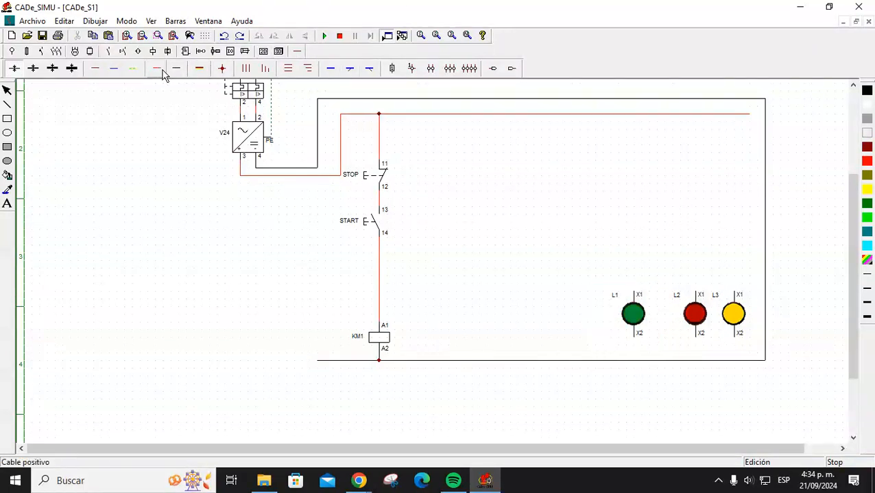
pyautogui.moveTo(623, 303); pyautogui.dragTo(651, 317)
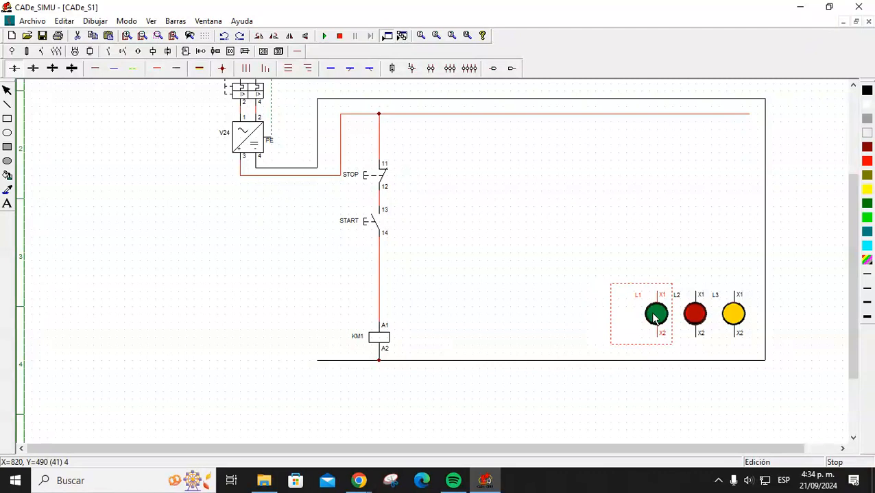
pyautogui.click(156, 68)
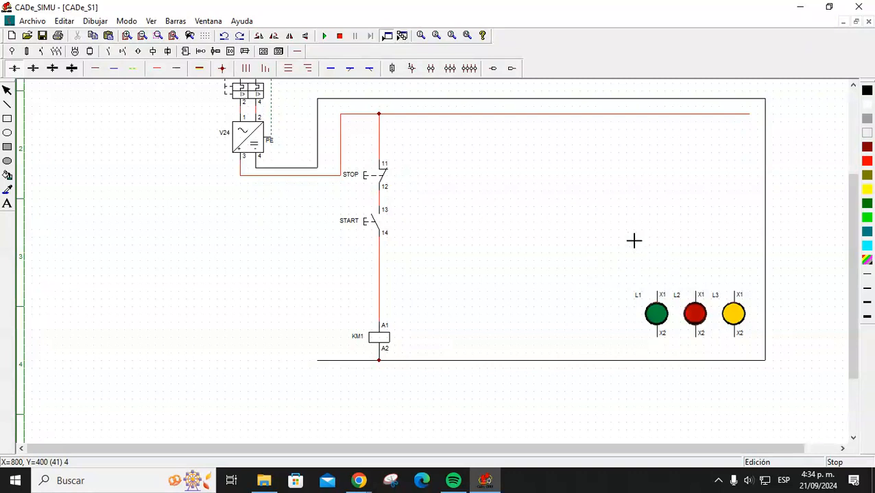
pyautogui.rightClick(508, 236)
# Feed lamp L1's X1 from the STOP–START line with a junction and tie X2 to the return wire.
pyautogui.click(159, 70)
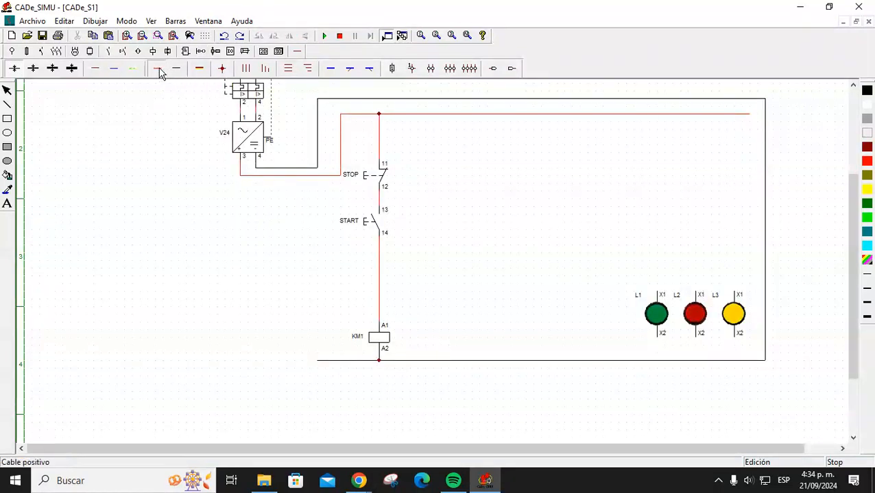
pyautogui.click(659, 293)
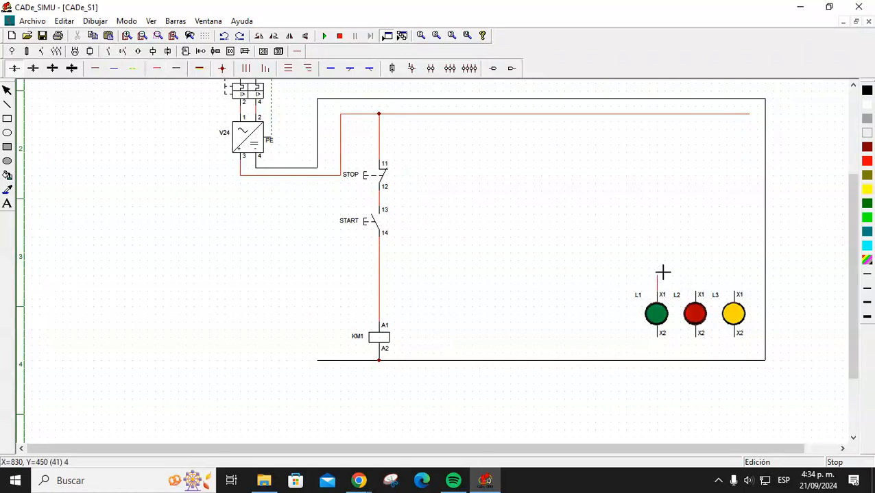
pyautogui.click(658, 209)
pyautogui.click(378, 199)
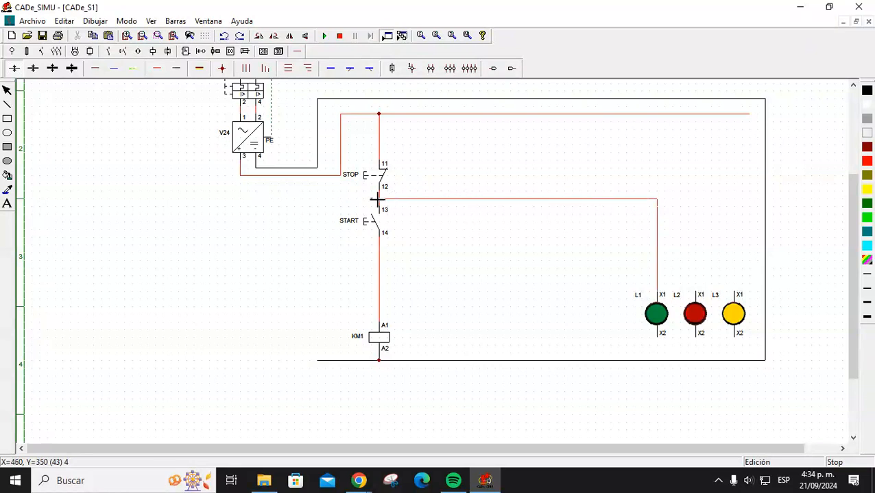
pyautogui.click(381, 200)
pyautogui.click(657, 363)
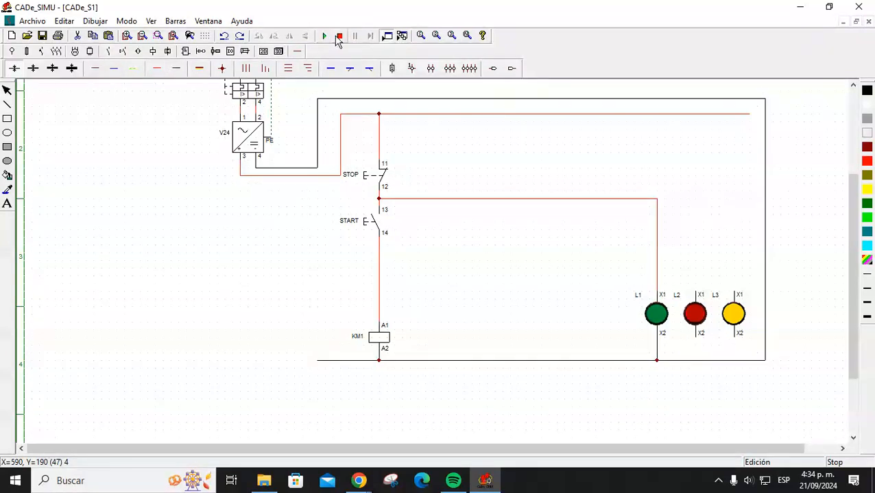
pyautogui.click(110, 53)
# Place a normally open contact on lamp L1's wire and name it KM1.
pyautogui.click(14, 70)
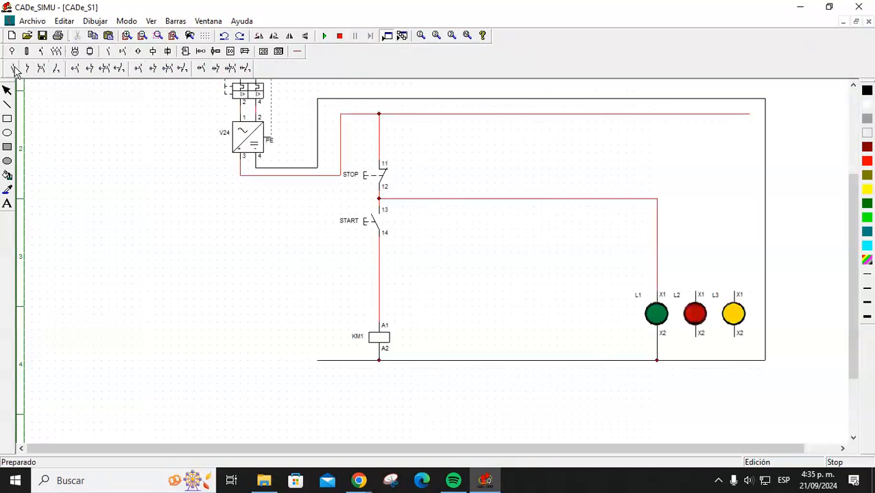
pyautogui.click(637, 222)
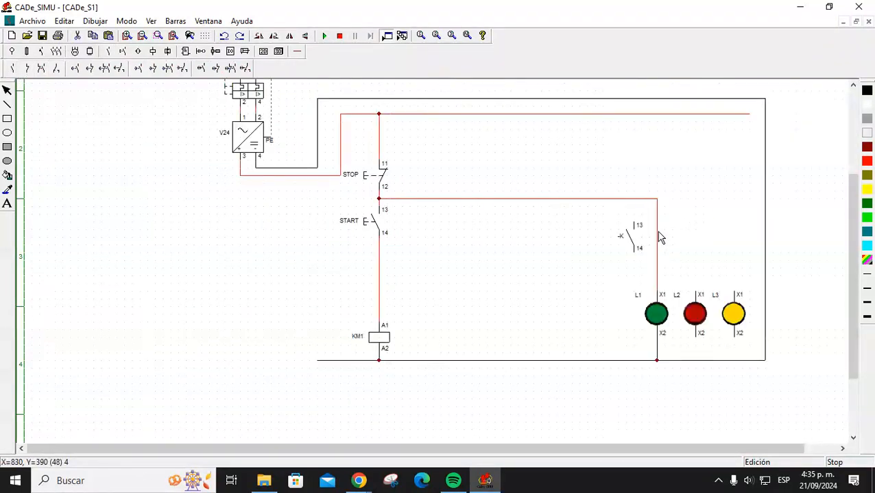
pyautogui.moveTo(632, 240); pyautogui.dragTo(656, 228)
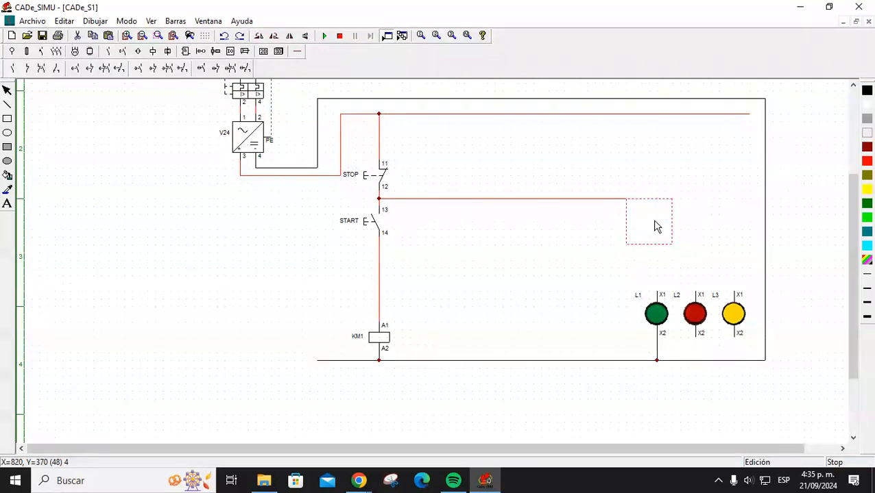
pyautogui.click(717, 177)
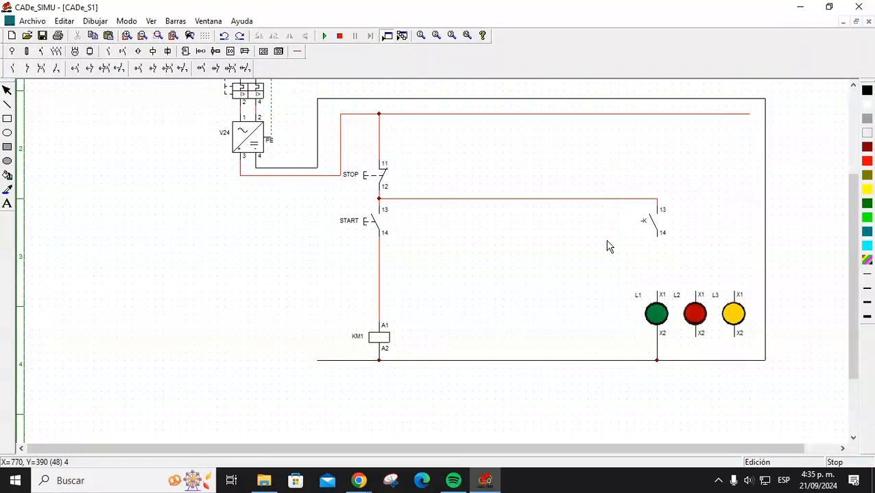
pyautogui.doubleClick(646, 226)
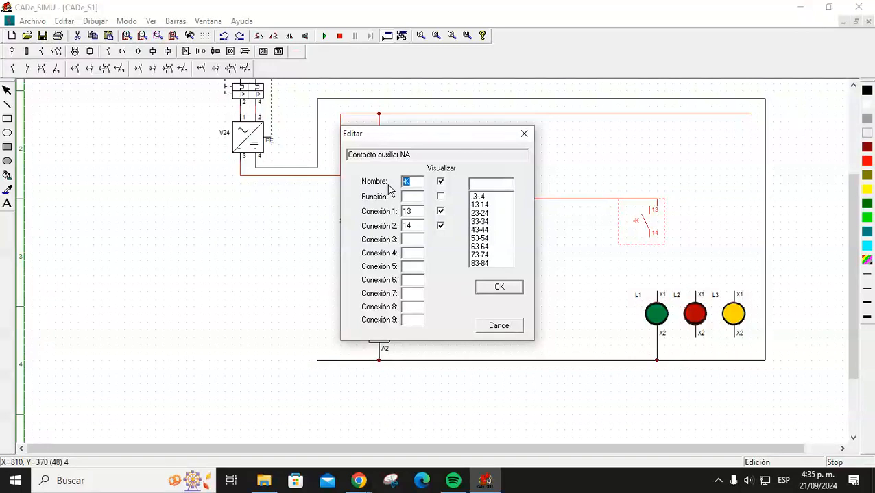
pyautogui.write('KM1')
pyautogui.press('Return')
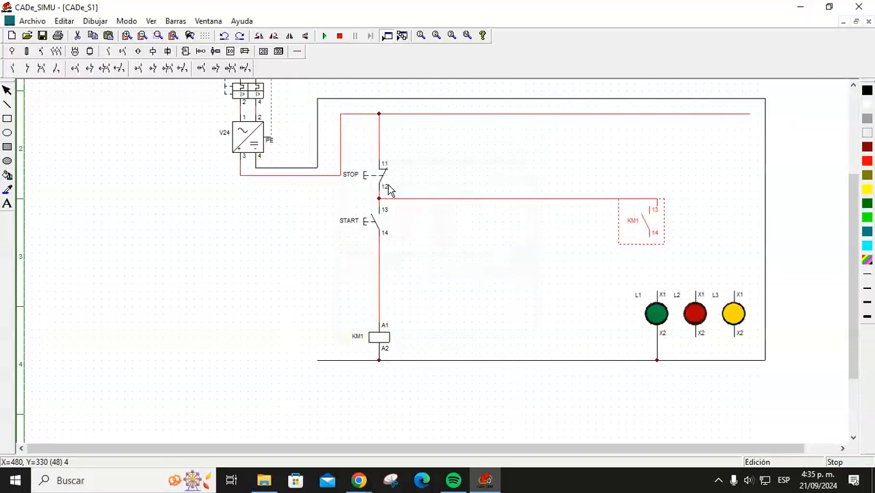
pyautogui.moveTo(645, 237); pyautogui.dragTo(653, 237)
pyautogui.click(682, 227)
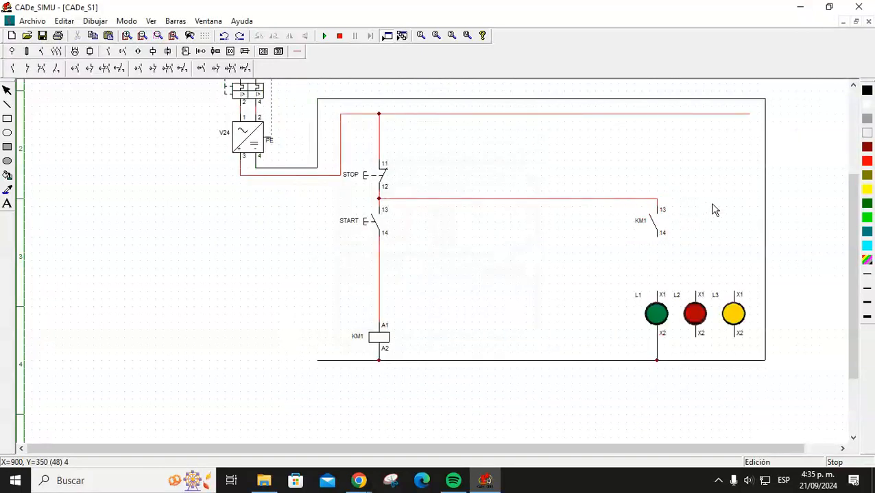
# Wire KM1 terminal 14 down to lamp L1's X1, replacing a misplaced wire.
pyautogui.click(295, 54)
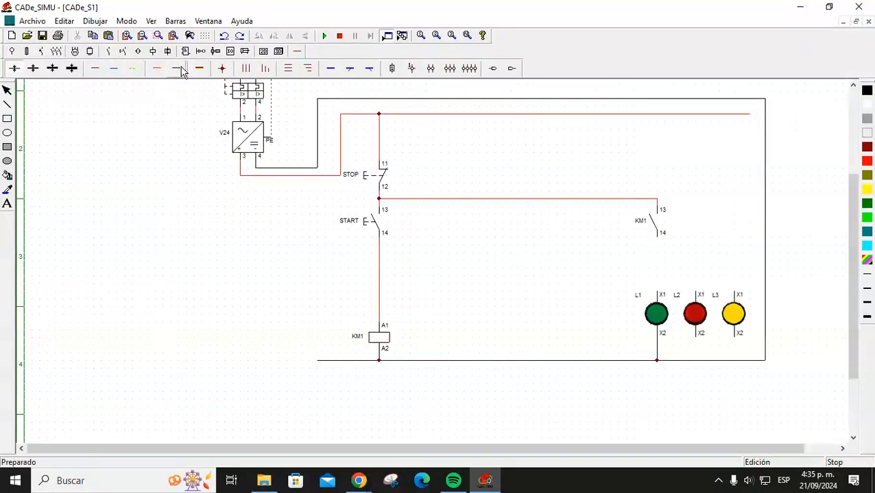
pyautogui.click(181, 70)
pyautogui.moveTo(660, 241); pyautogui.dragTo(658, 283)
pyautogui.rightClick(664, 260)
pyautogui.click(659, 253)
pyautogui.press('Delete')
pyautogui.click(156, 68)
pyautogui.click(659, 239)
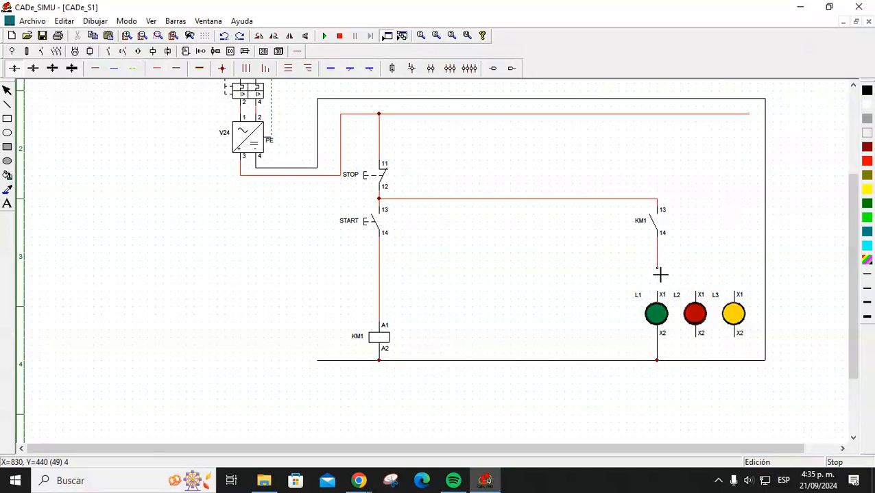
pyautogui.click(658, 294)
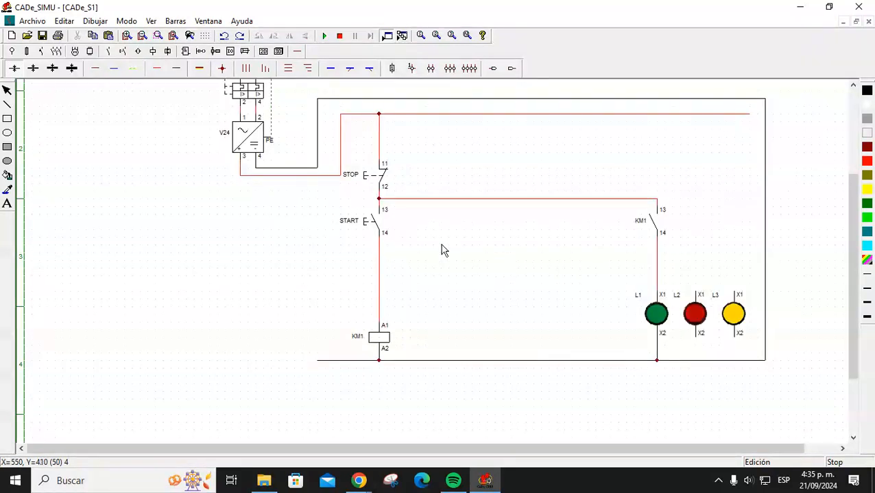
pyautogui.click(326, 37)
pyautogui.click(235, 94)
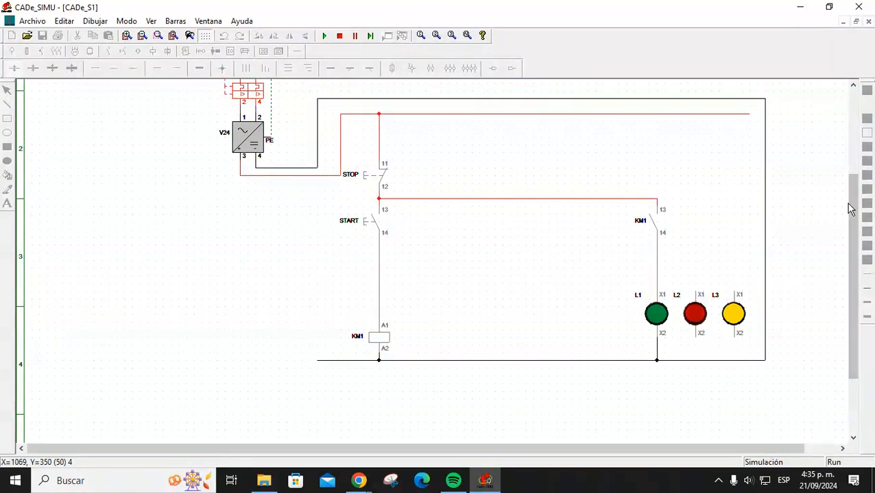
pyautogui.scroll(2, 845, 203)
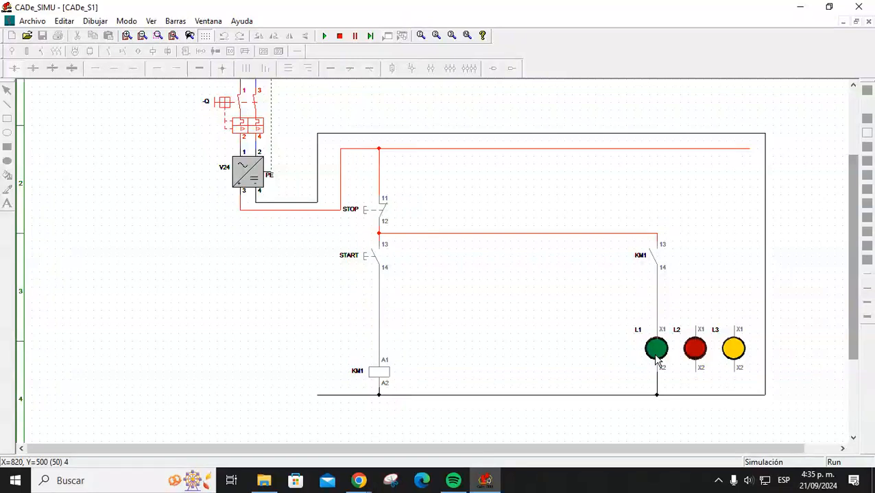
pyautogui.click(366, 264)
pyautogui.click(366, 260)
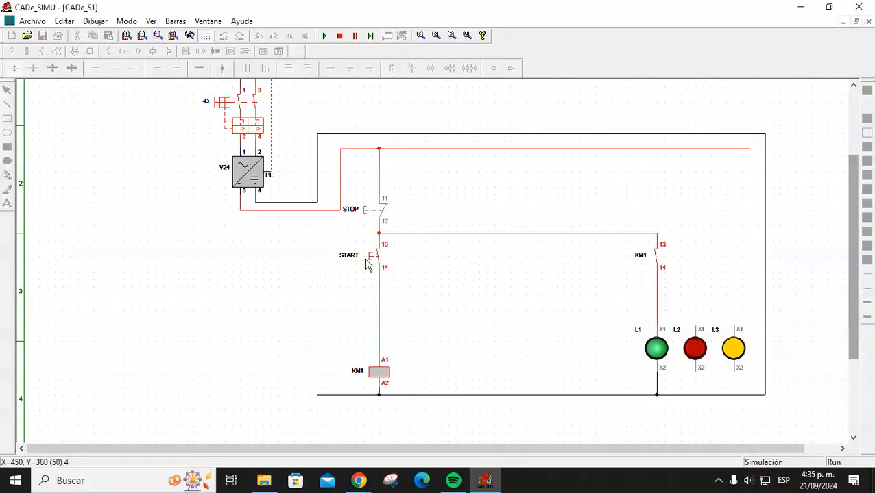
pyautogui.click(366, 260)
pyautogui.click(366, 260)
pyautogui.click(367, 263)
pyautogui.click(367, 262)
pyautogui.click(367, 263)
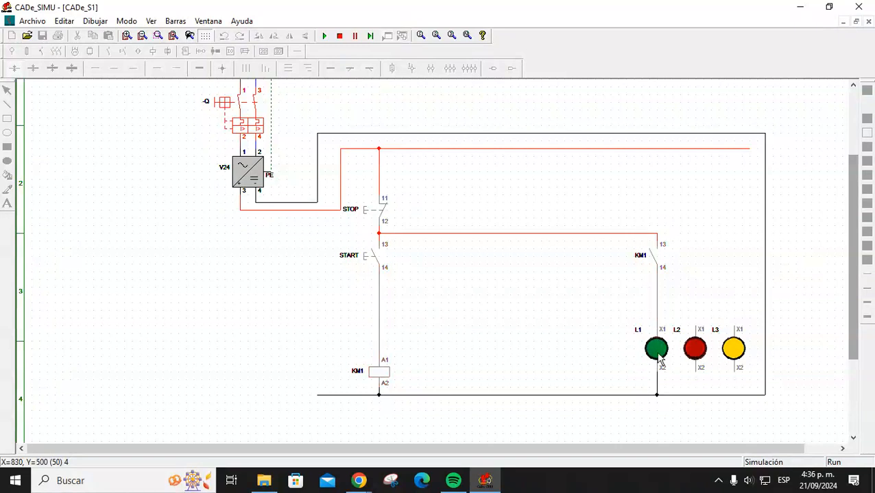
pyautogui.click(339, 35)
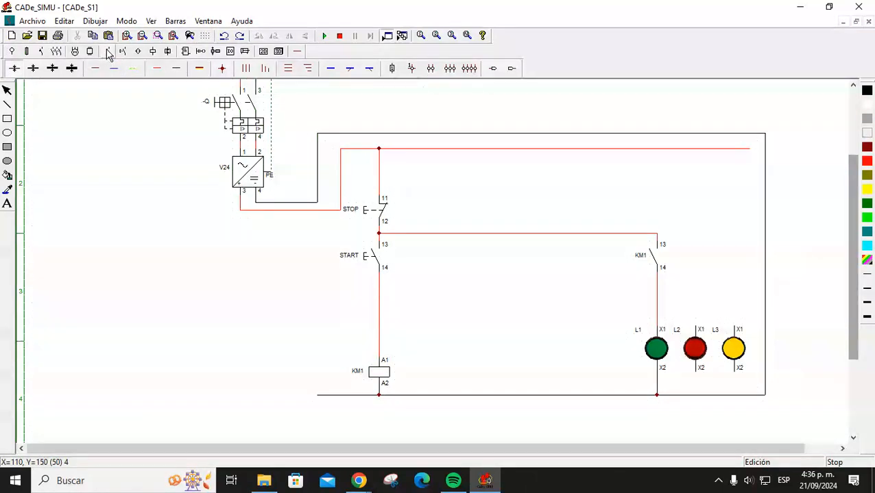
# Place a normally open contact beside START and name it KM1.
pyautogui.click(108, 52)
pyautogui.click(13, 69)
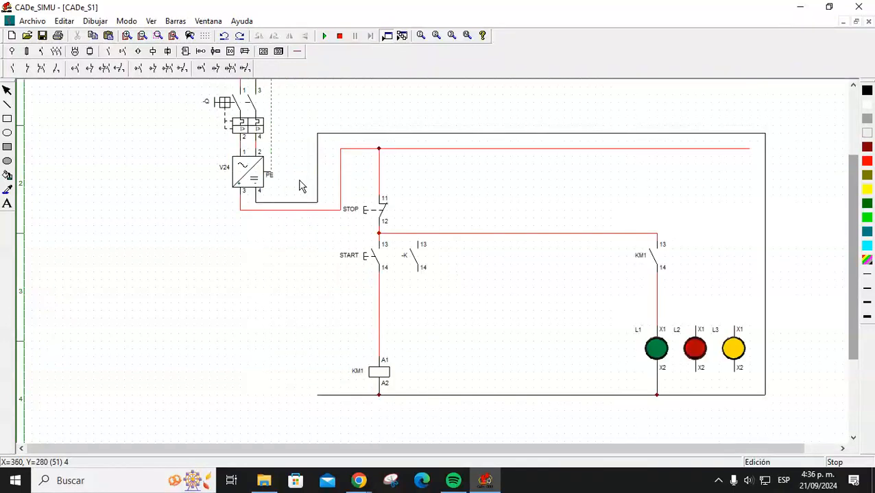
pyautogui.click(411, 260)
pyautogui.doubleClick(412, 260)
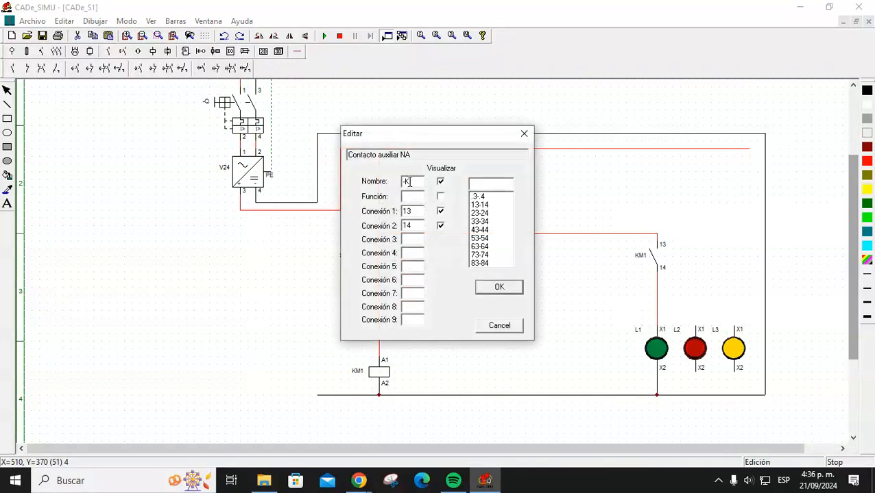
pyautogui.write('KM1')
pyautogui.press('Return')
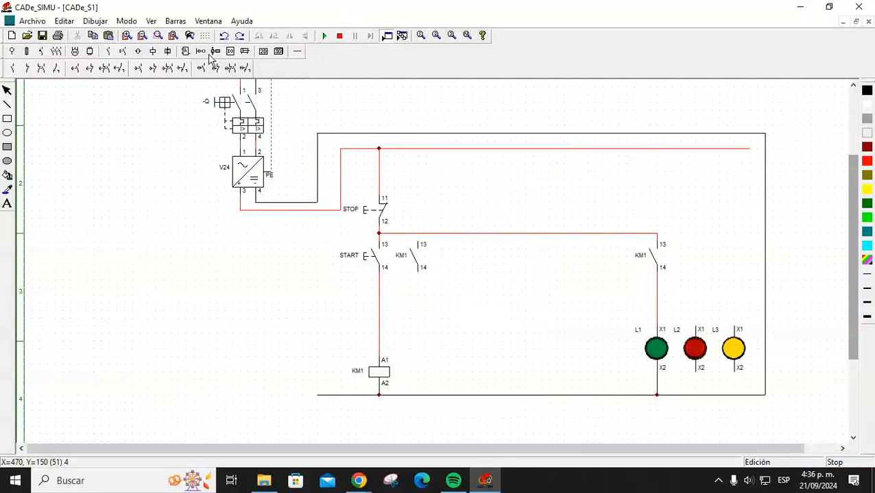
# Wire KM1 terminals 13 and 14 across the START pushbutton, then start the simulation.
pyautogui.click(296, 50)
pyautogui.click(98, 70)
pyautogui.moveTo(424, 242); pyautogui.dragTo(421, 234)
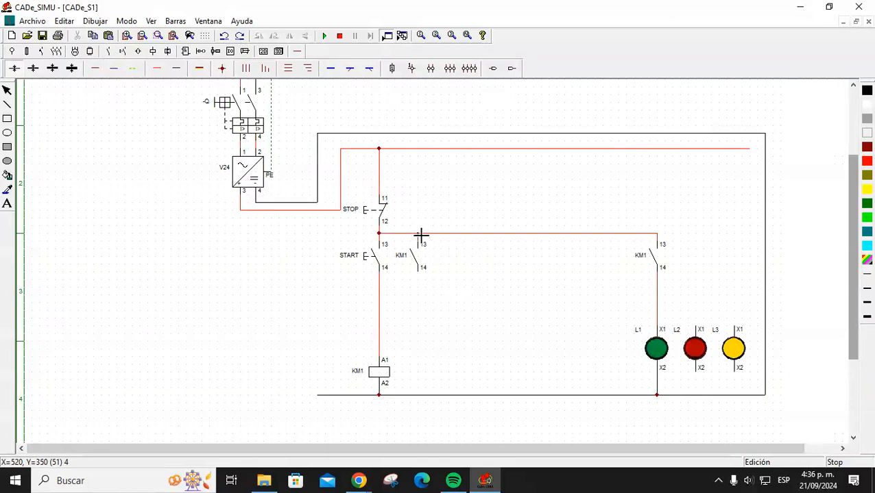
pyautogui.click(134, 68)
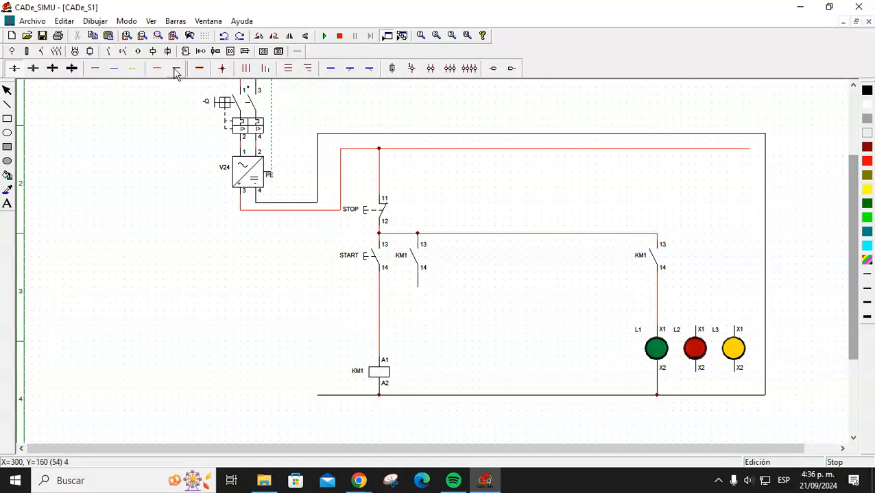
pyautogui.moveTo(418, 289); pyautogui.dragTo(379, 287)
pyautogui.press('Escape')
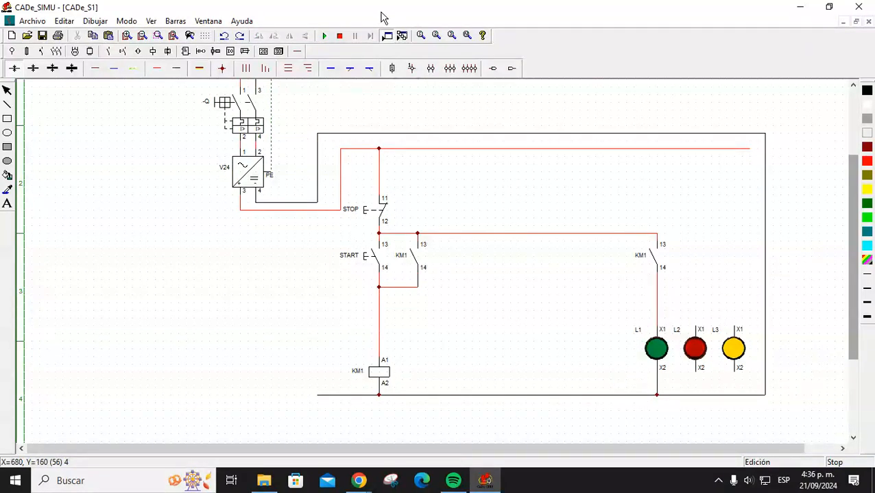
pyautogui.click(327, 39)
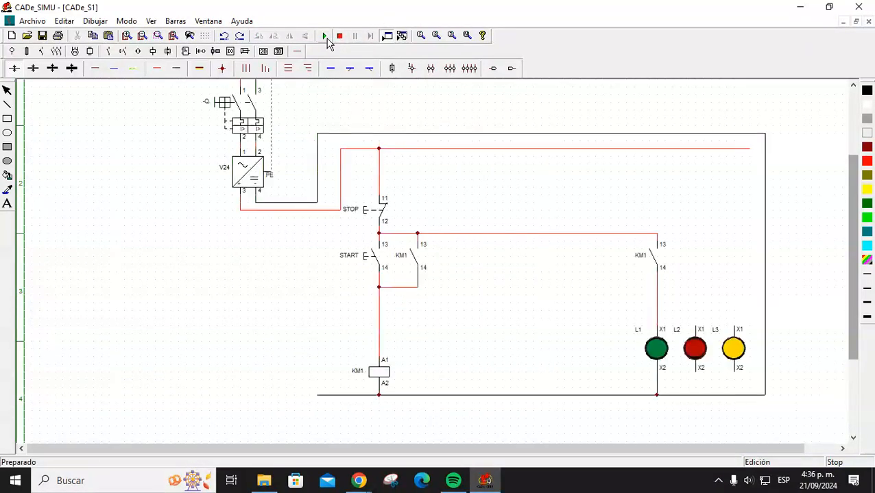
# Close breaker Q and toggle START and STOP three times to confirm KM1 latches and L1 switches off.
pyautogui.click(234, 104)
pyautogui.click(366, 256)
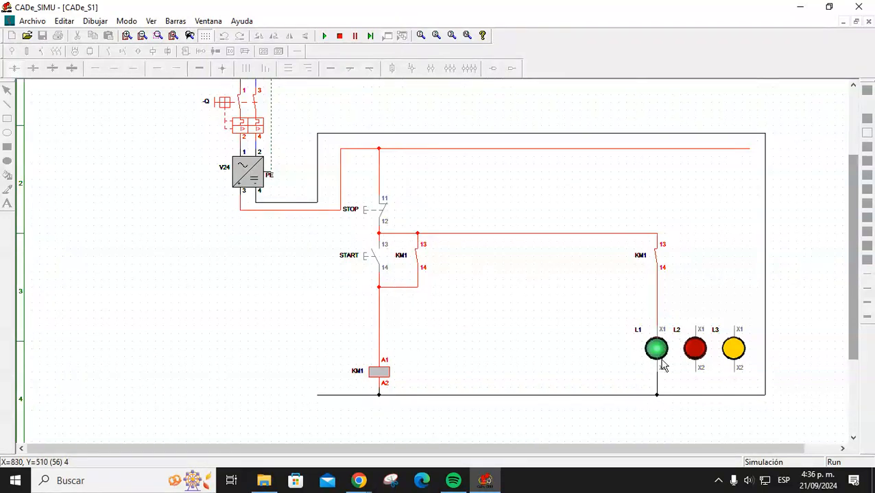
pyautogui.click(368, 220)
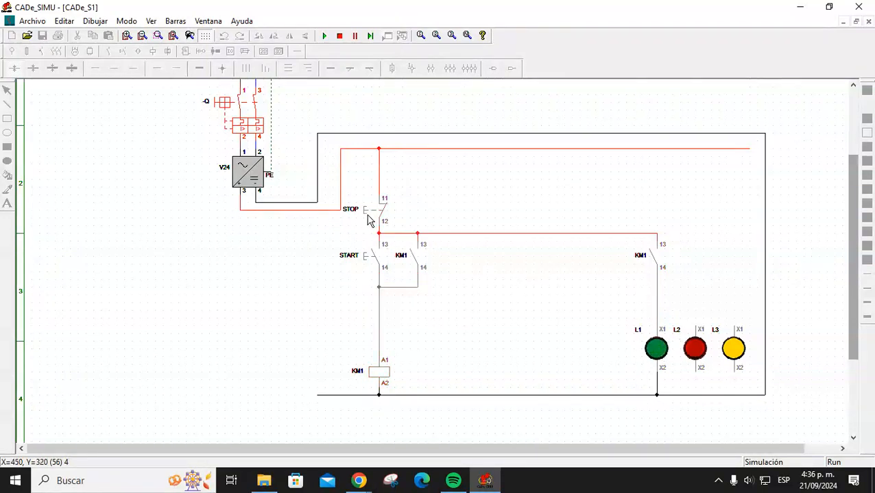
pyautogui.click(374, 261)
pyautogui.click(364, 212)
pyautogui.click(366, 254)
pyautogui.click(367, 214)
# Stop the simulation and show the Temporizadores timer components.
pyautogui.click(340, 36)
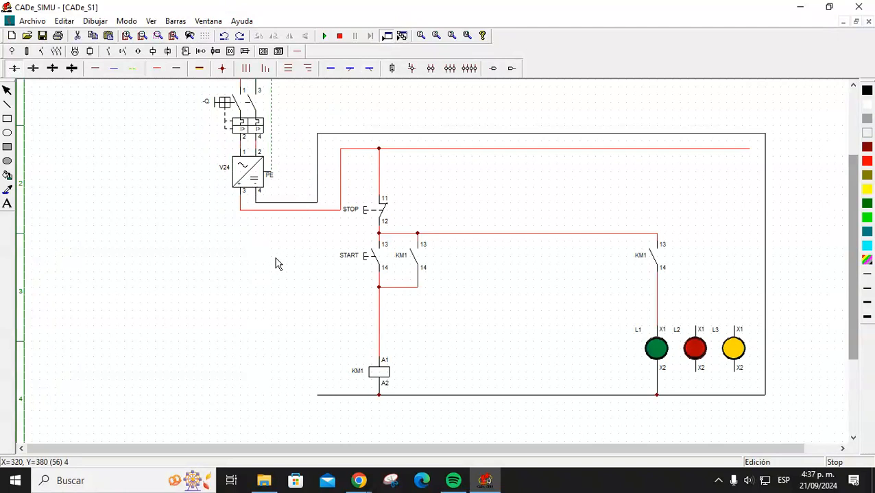
pyautogui.click(152, 53)
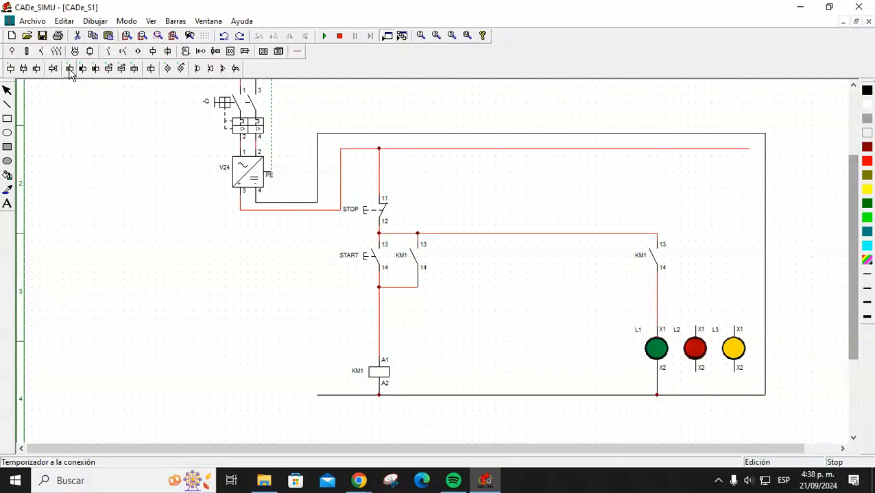
# Place an on-delay timer coil beside KM1 and wire its A1 to KM1's A1.
pyautogui.click(69, 71)
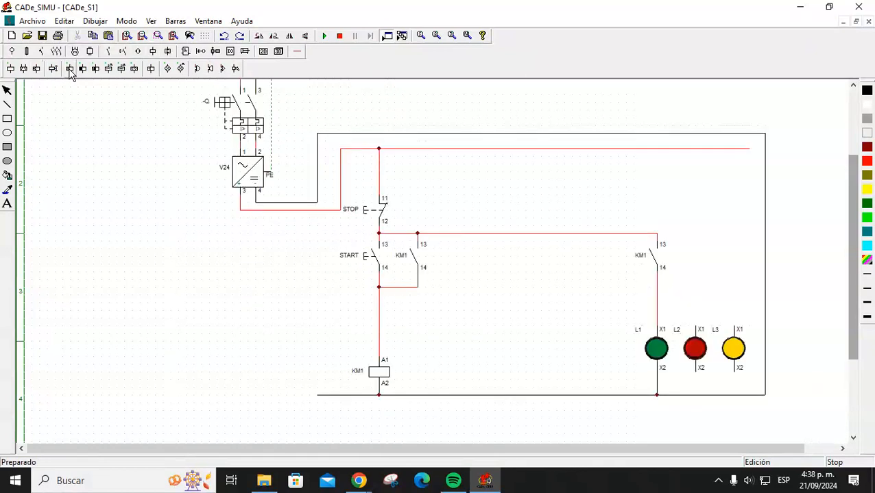
pyautogui.click(425, 357)
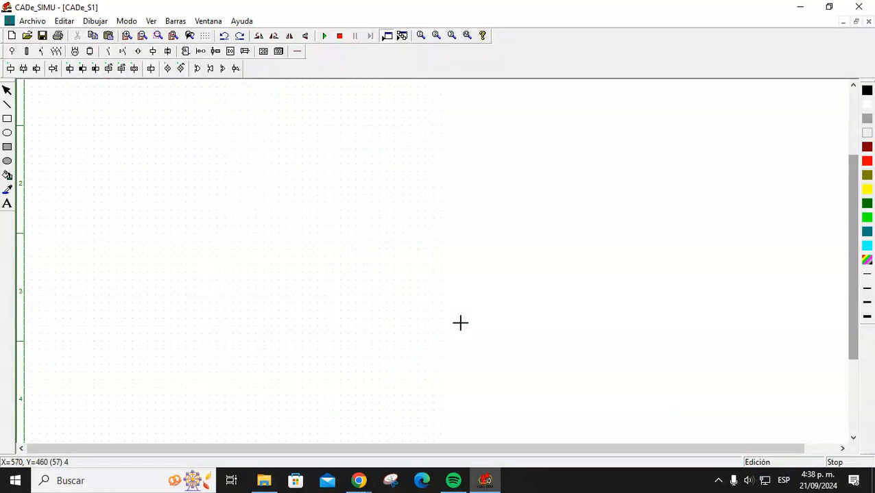
pyautogui.click(297, 52)
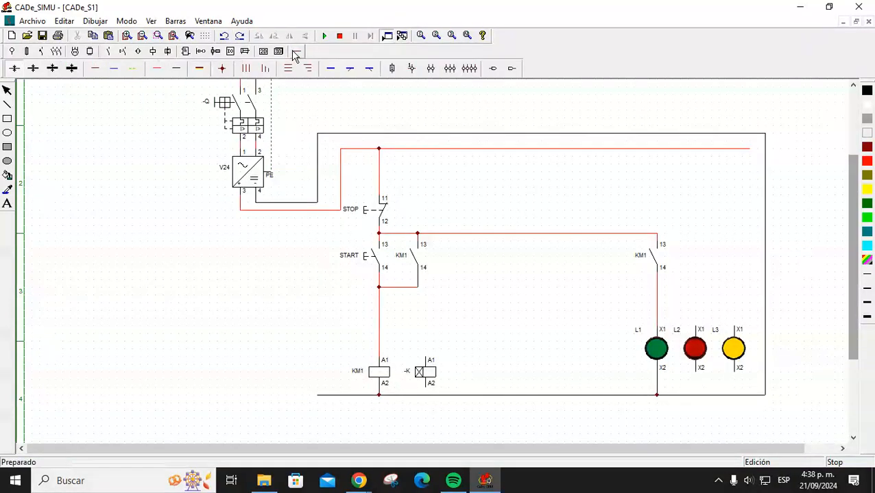
pyautogui.click(159, 69)
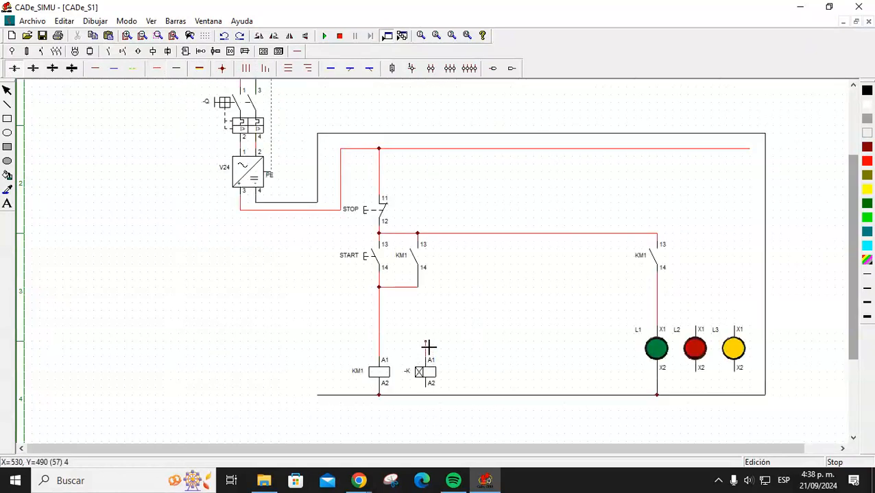
pyautogui.moveTo(431, 359); pyautogui.dragTo(379, 350)
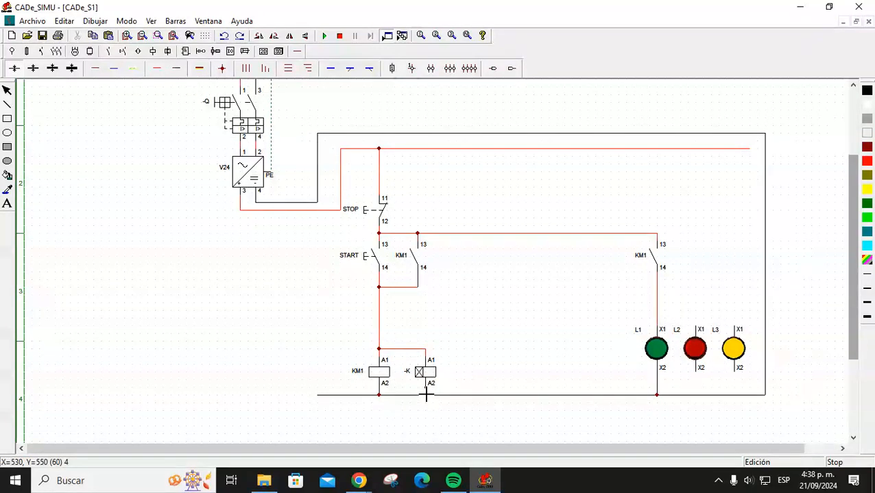
# Name the timer coil T1 and set its delay time to 3.
pyautogui.doubleClick(427, 374)
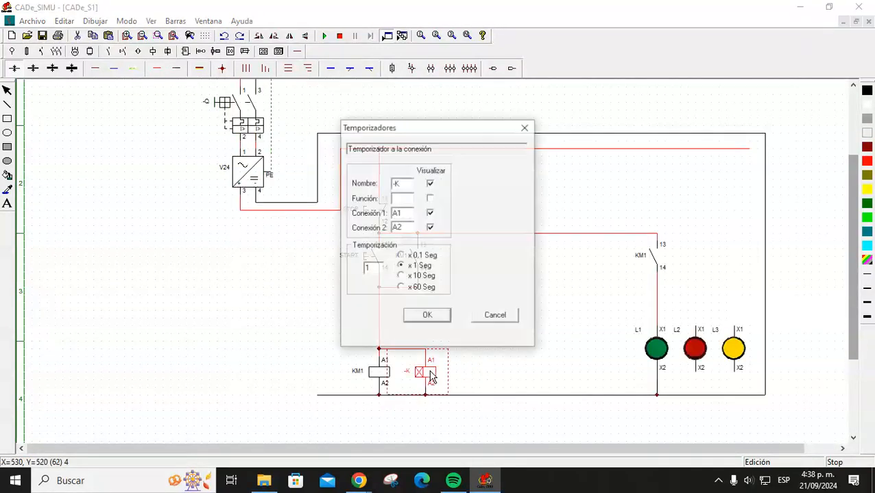
pyautogui.write('T1')
pyautogui.press('Return')
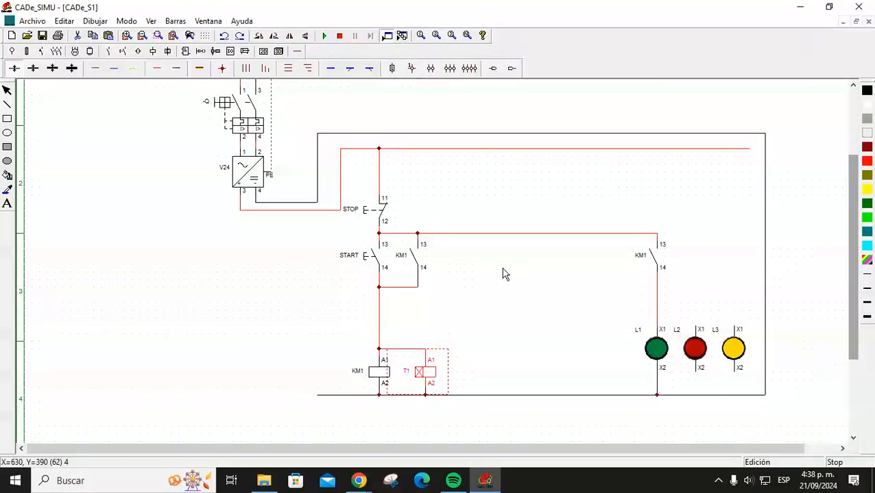
pyautogui.click(504, 274)
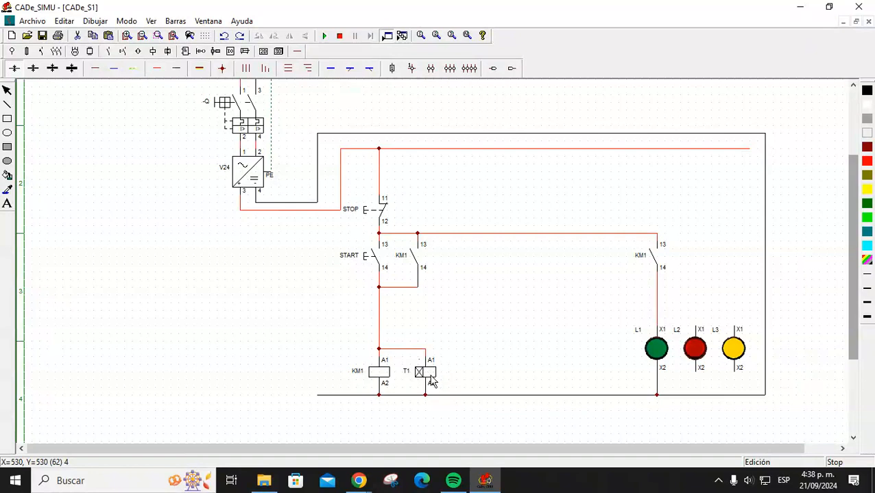
pyautogui.doubleClick(432, 381)
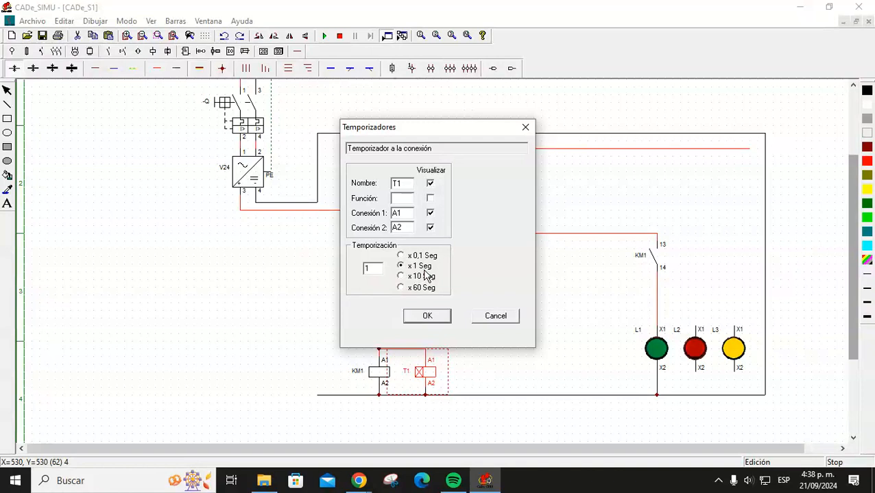
pyautogui.doubleClick(367, 268)
pyautogui.write('3')
pyautogui.press('Return')
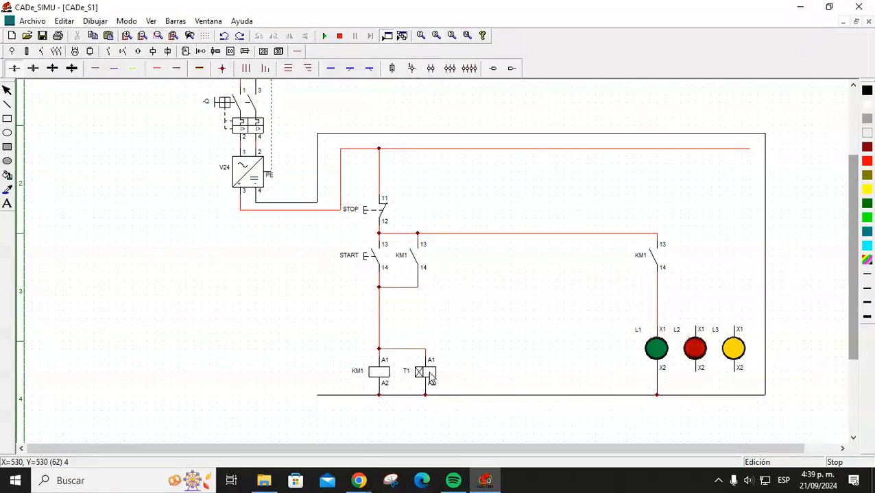
pyautogui.click(477, 313)
# Wire the new contact's terminal 13 to the supply line and delete the stray wire stub.
pyautogui.click(697, 352)
pyautogui.click(513, 322)
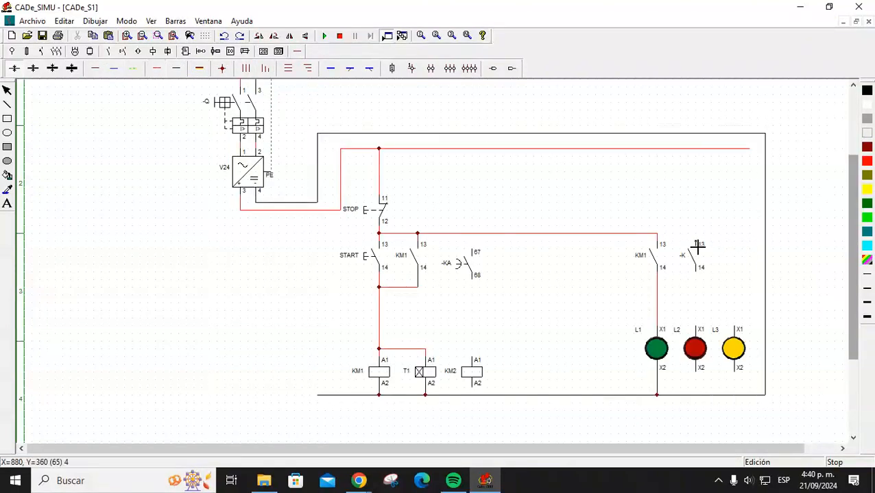
pyautogui.moveTo(698, 239); pyautogui.dragTo(656, 234)
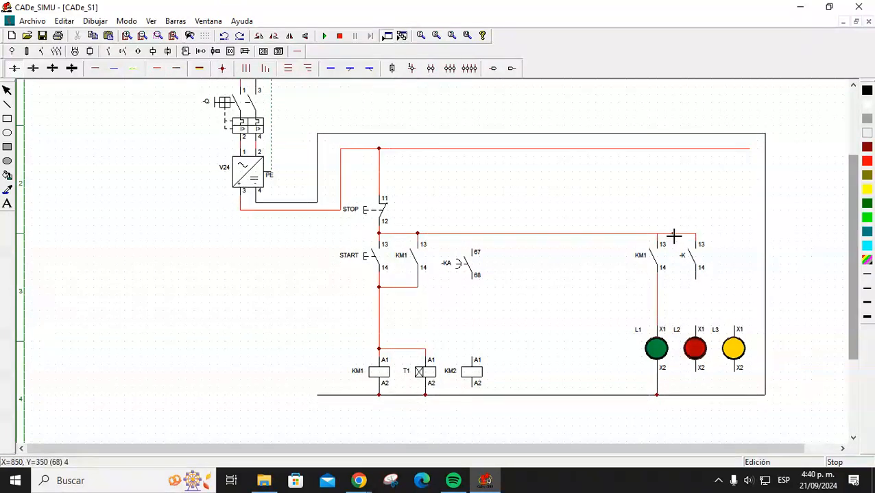
pyautogui.rightClick(707, 291)
pyautogui.click(696, 282)
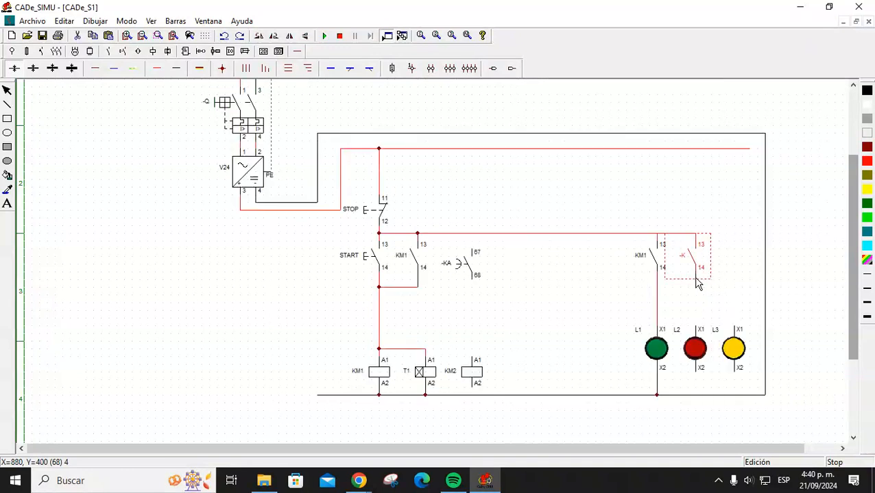
pyautogui.press('Delete')
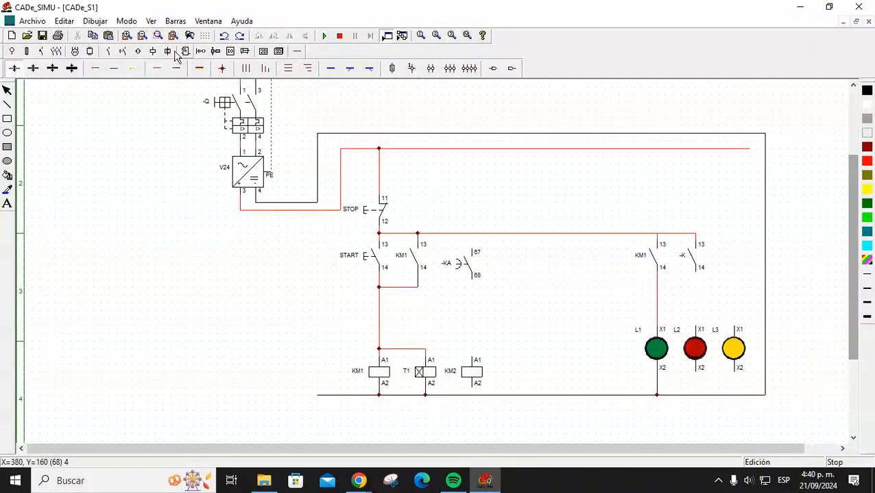
# Wire terminal 14 down to lamp L2's X1 and connect L2's X2 to the negative line.
pyautogui.click(157, 68)
pyautogui.moveTo(696, 273); pyautogui.dragTo(698, 327)
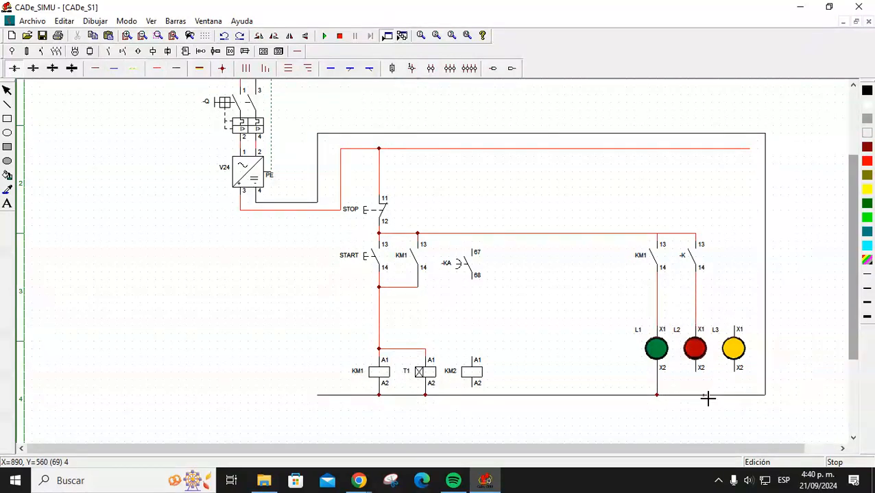
pyautogui.click(176, 69)
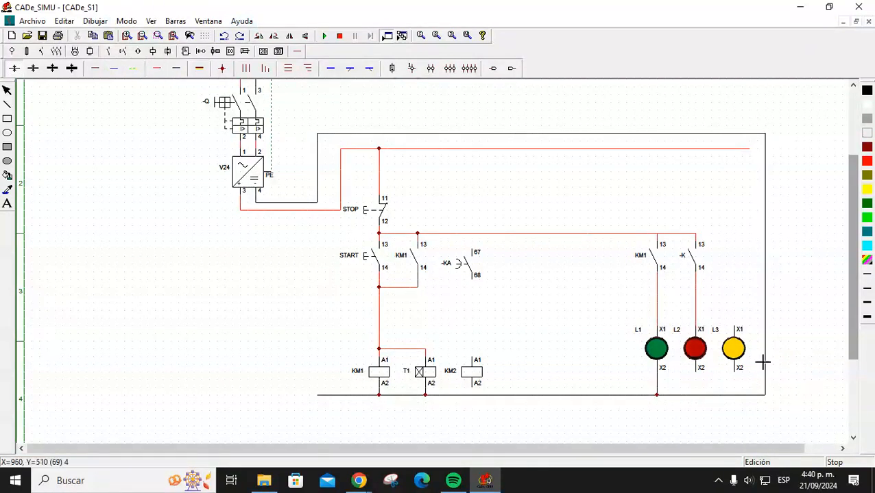
pyautogui.click(695, 395)
# Rename the contact feeding lamp L2 to KM2.
pyautogui.doubleClick(685, 260)
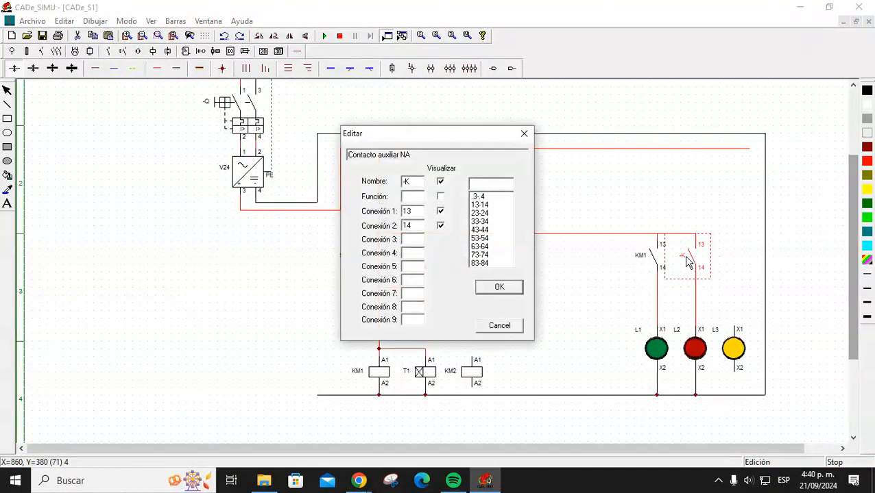
pyautogui.moveTo(416, 180); pyautogui.dragTo(395, 194)
pyautogui.press('Return')
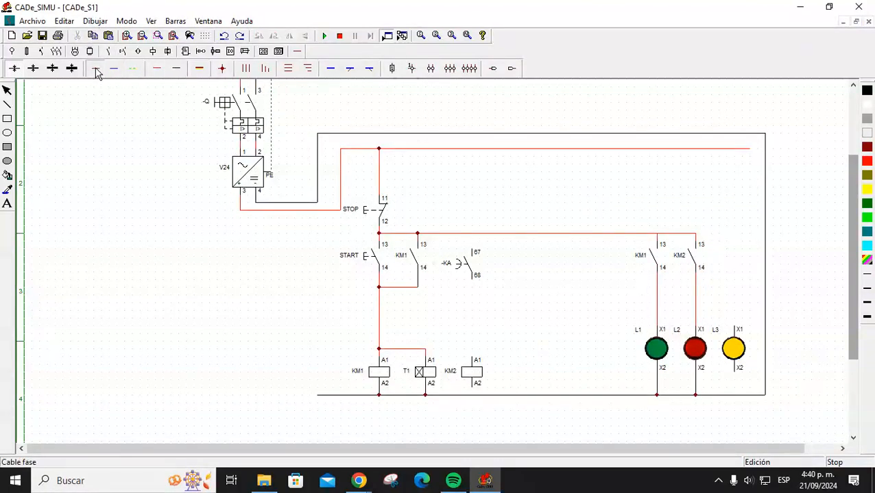
# Wire timer contact 67 to the supply line, 68 to KM2's A1, and A2 to the bottom line.
pyautogui.click(157, 68)
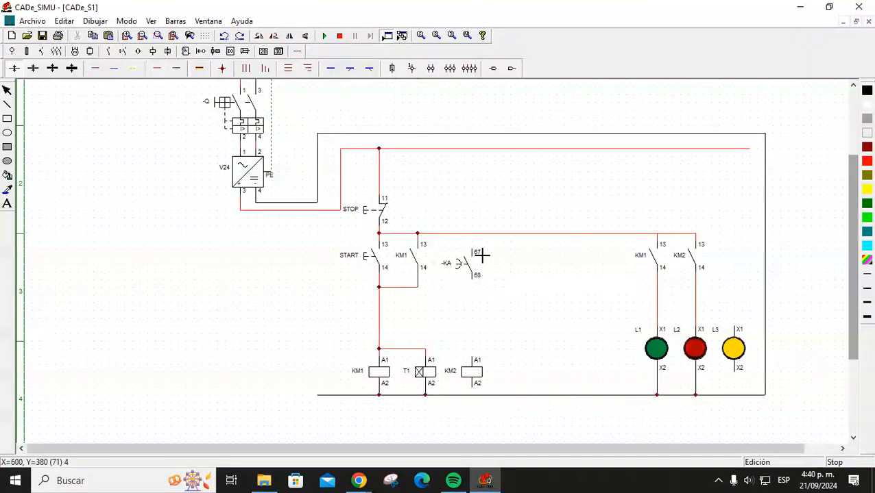
pyautogui.moveTo(475, 252); pyautogui.dragTo(471, 233)
pyautogui.moveTo(475, 283); pyautogui.dragTo(473, 358)
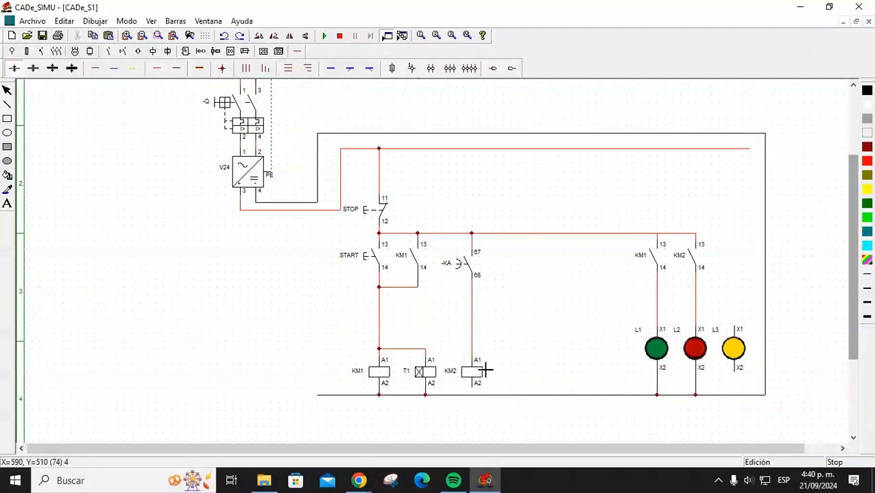
pyautogui.click(176, 70)
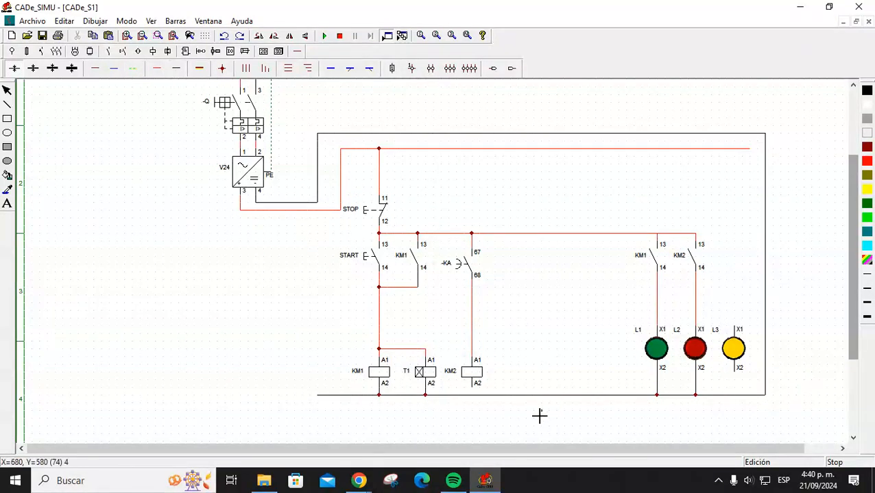
pyautogui.moveTo(475, 389); pyautogui.dragTo(472, 394)
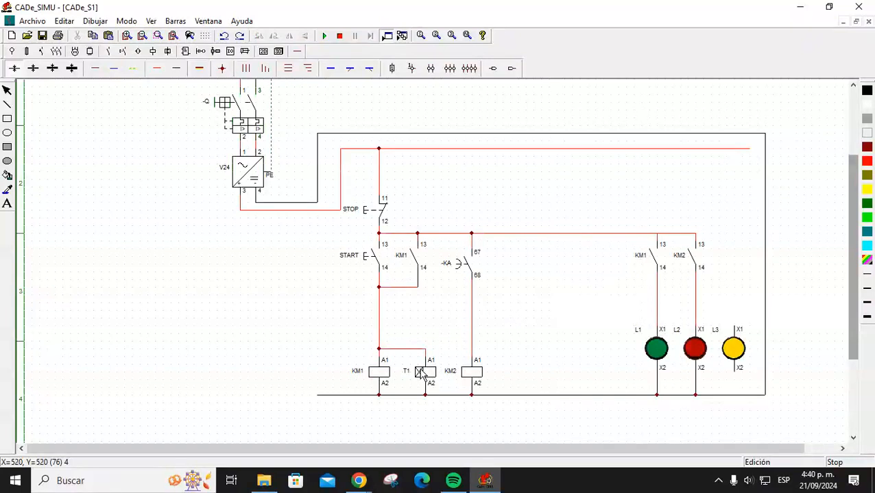
# Rename the timer contact feeding KM2 to T1.
pyautogui.doubleClick(465, 265)
pyautogui.moveTo(407, 153); pyautogui.dragTo(394, 160)
pyautogui.write('Y')
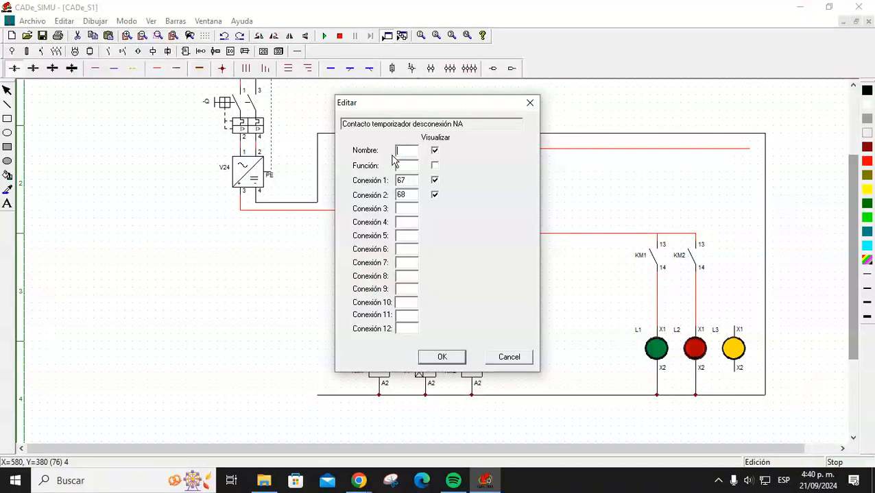
pyautogui.press('Return')
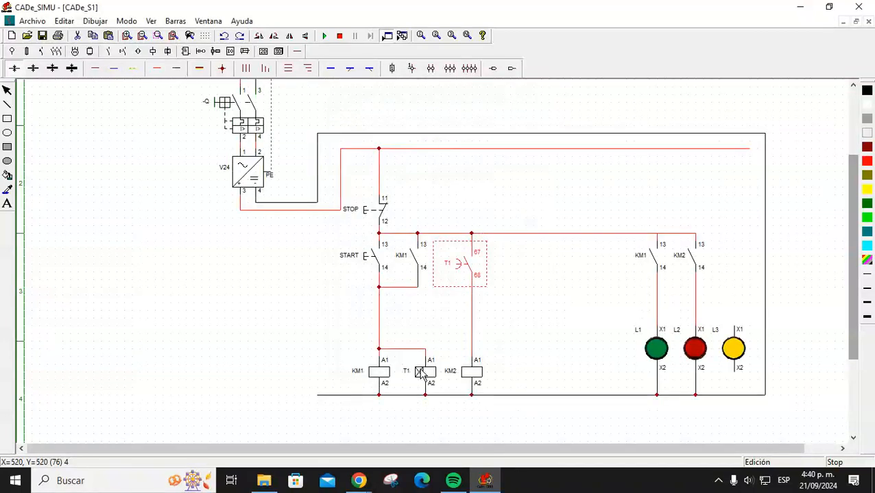
pyautogui.click(541, 336)
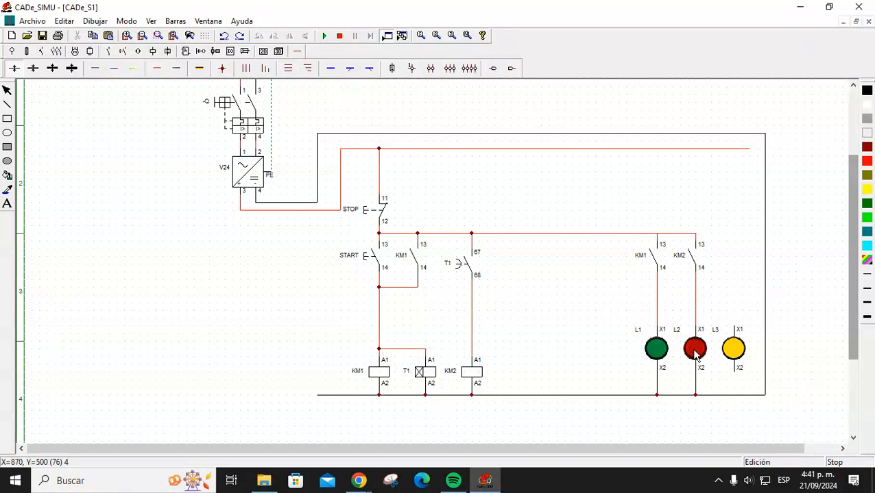
pyautogui.click(323, 35)
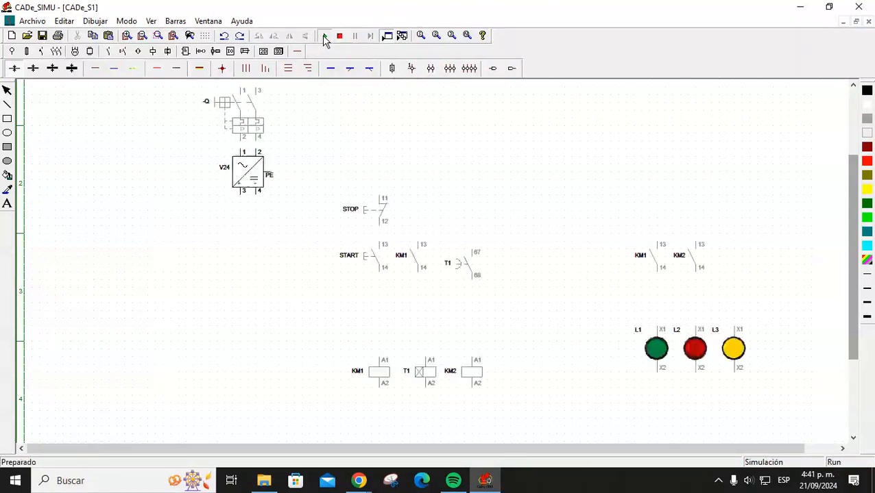
pyautogui.click(225, 103)
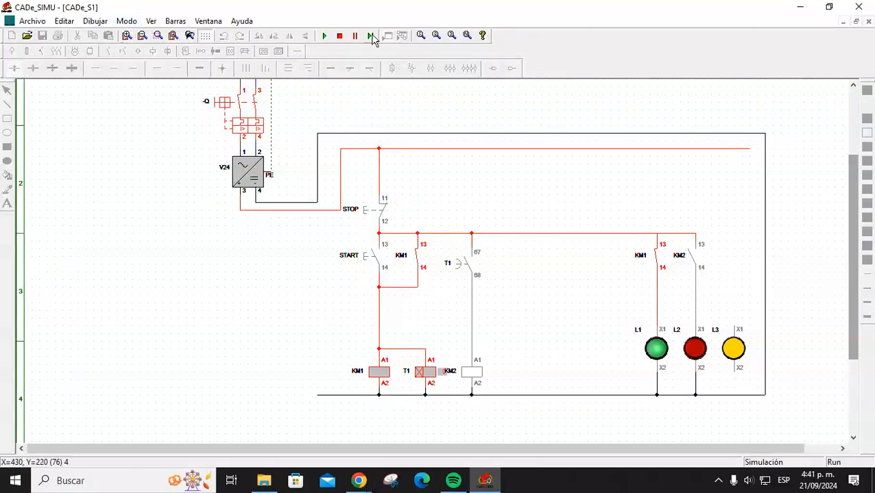
pyautogui.click(339, 36)
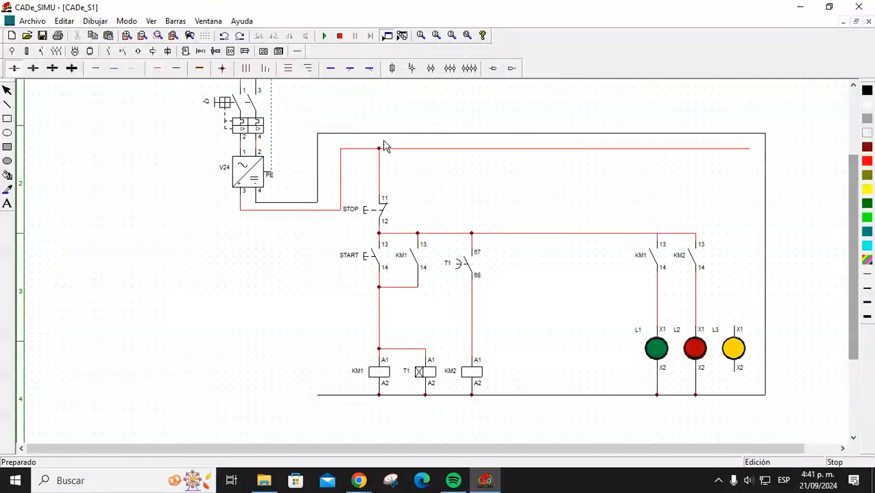
pyautogui.doubleClick(431, 376)
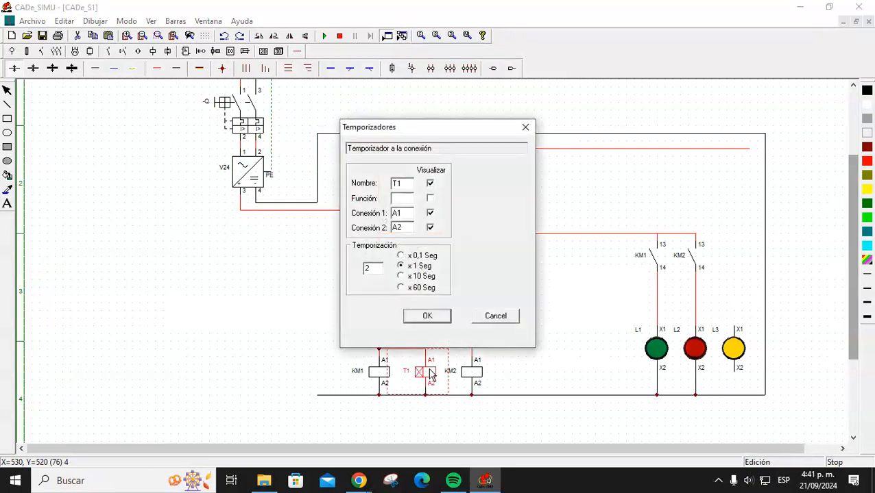
pyautogui.click(425, 318)
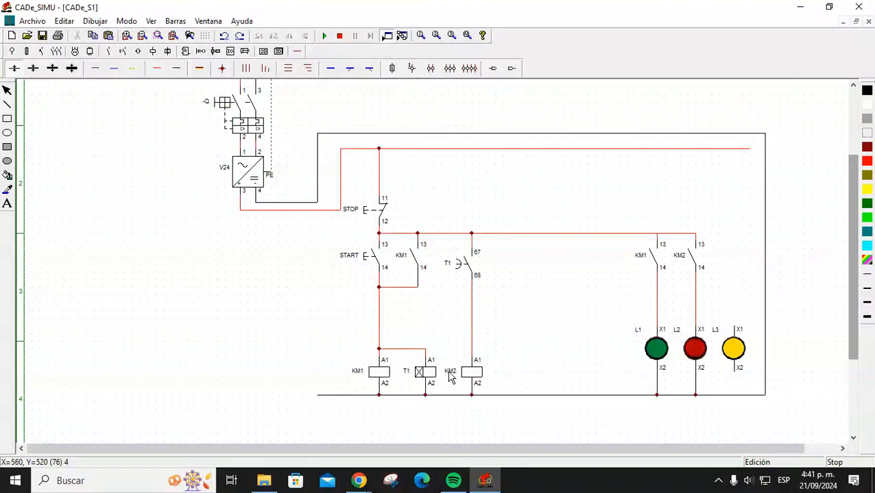
pyautogui.moveTo(436, 377); pyautogui.dragTo(440, 378)
pyautogui.click(324, 35)
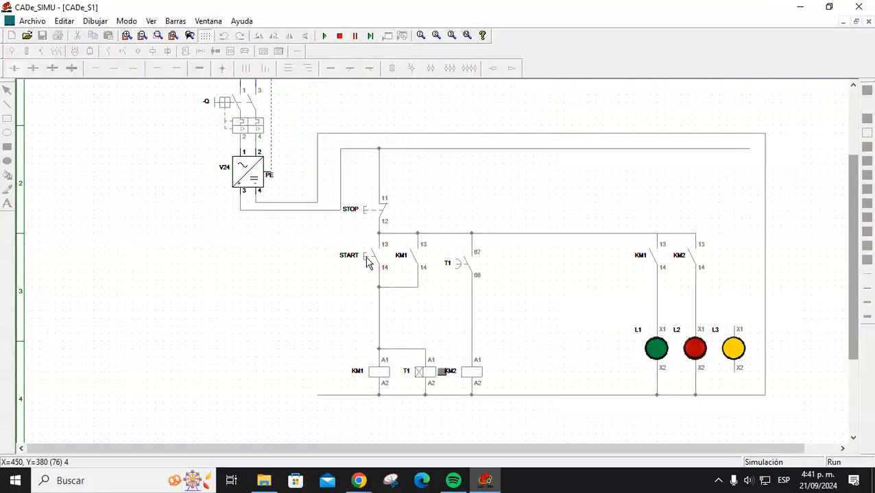
pyautogui.click(229, 103)
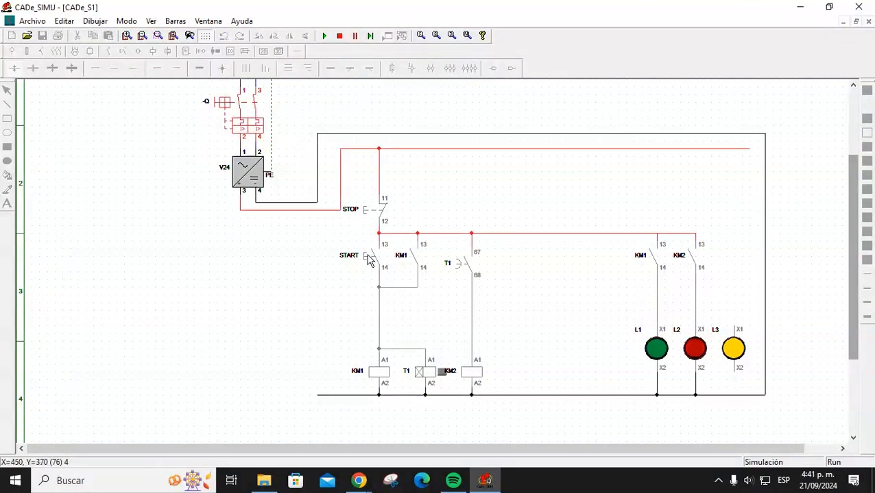
pyautogui.click(368, 259)
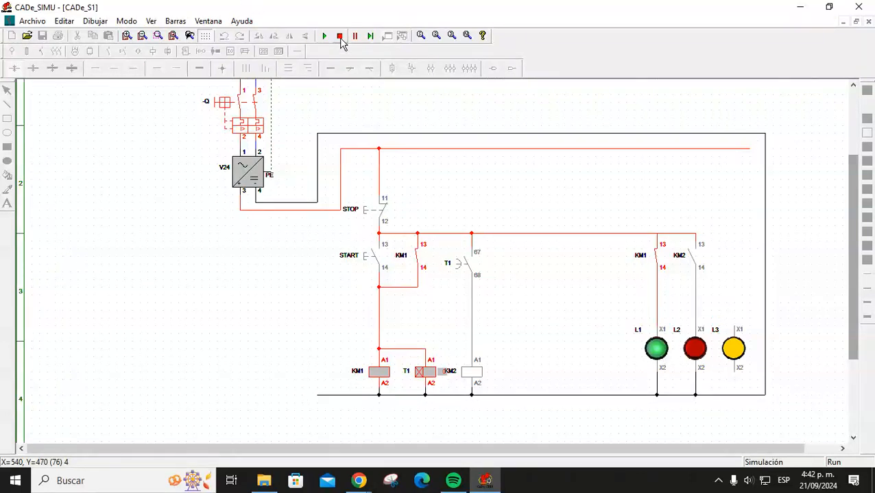
pyautogui.click(339, 35)
pyautogui.click(464, 268)
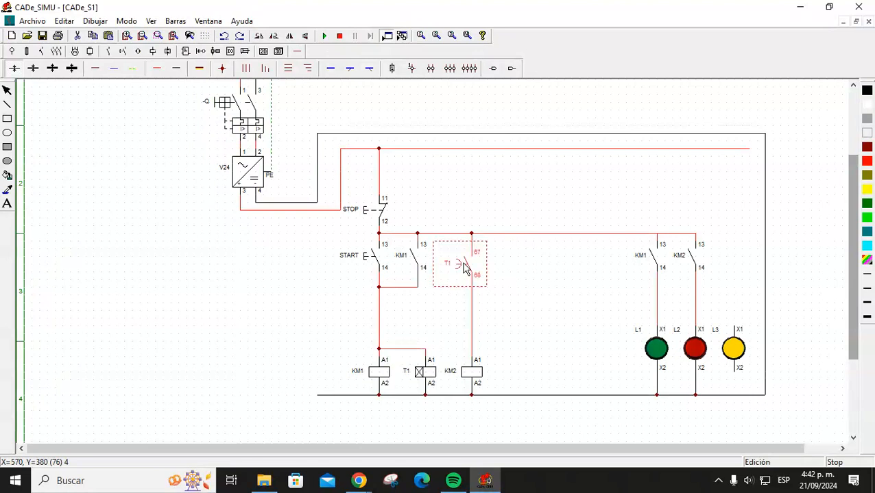
# Replace the contact above KM2 with a timed normally-open contact (67–68).
pyautogui.press('Delete')
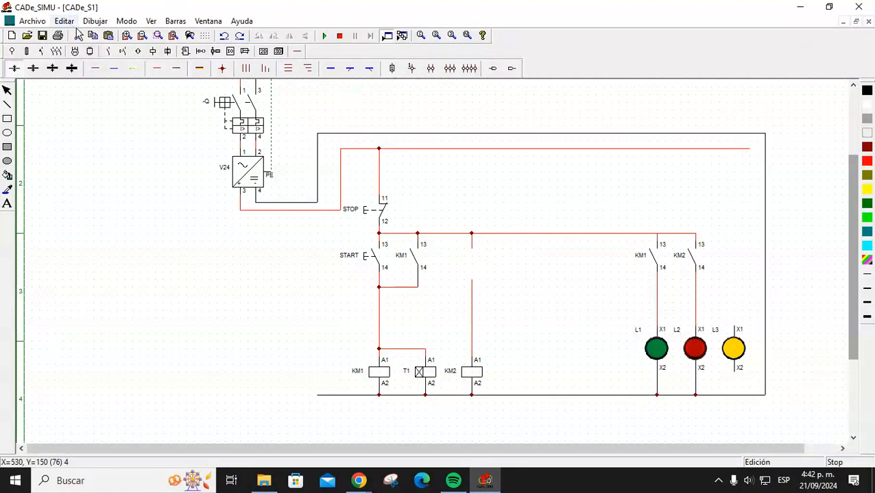
pyautogui.click(108, 52)
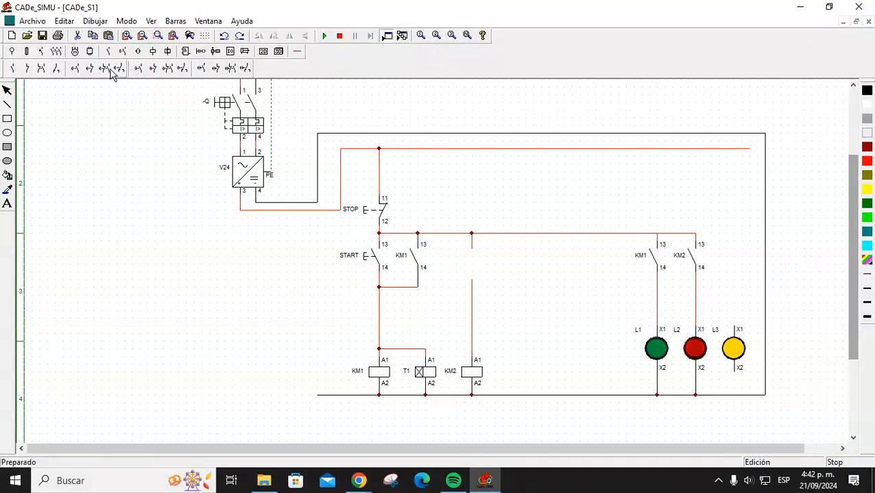
pyautogui.click(75, 68)
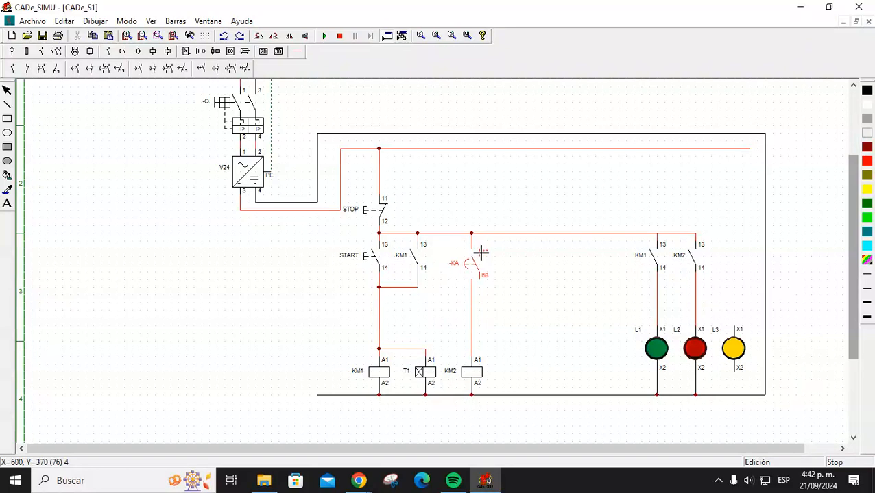
pyautogui.click(476, 254)
# Rename the timed contact to T1 and start the simulation.
pyautogui.doubleClick(468, 266)
pyautogui.moveTo(414, 148); pyautogui.dragTo(381, 160)
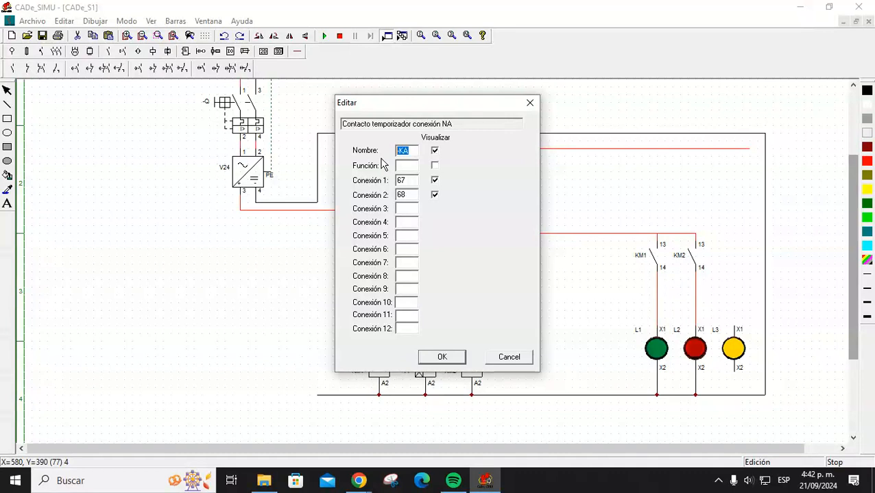
pyautogui.write('T1')
pyautogui.press('Return')
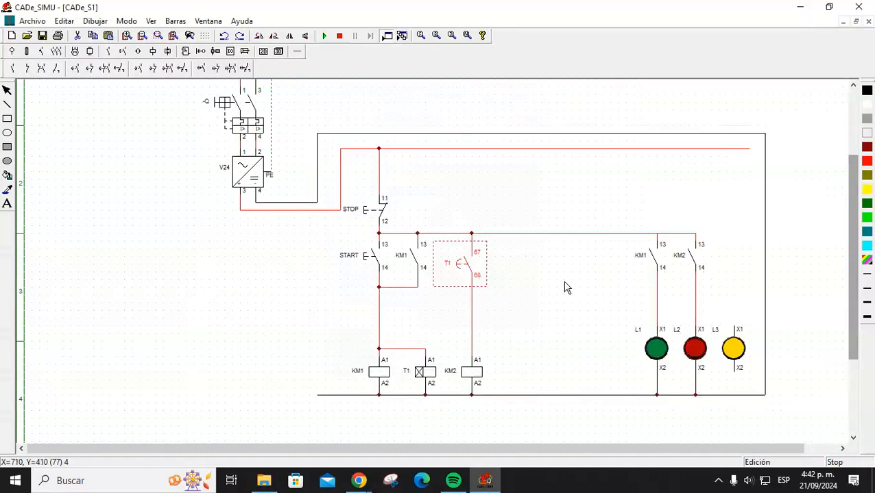
pyautogui.click(324, 36)
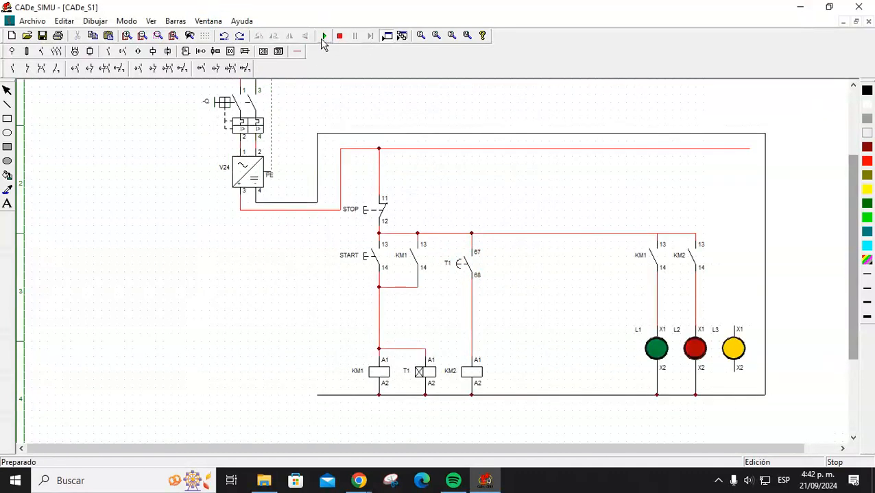
pyautogui.click(239, 102)
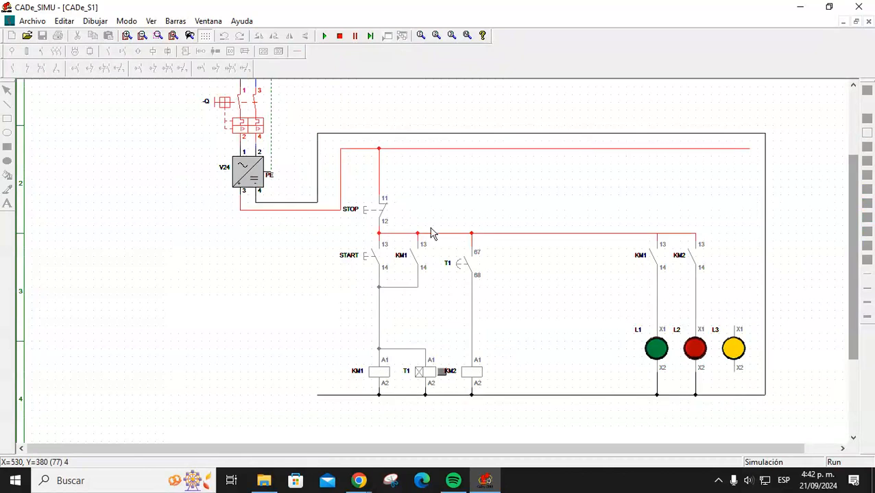
pyautogui.click(371, 265)
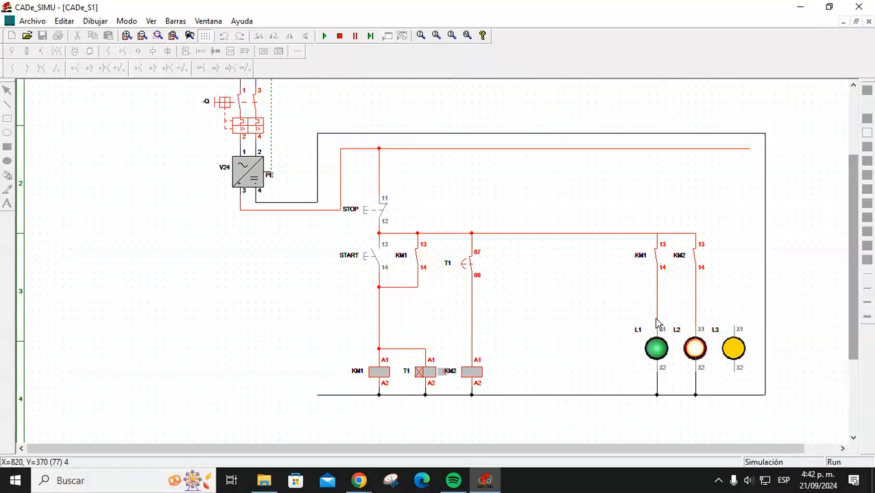
pyautogui.click(375, 209)
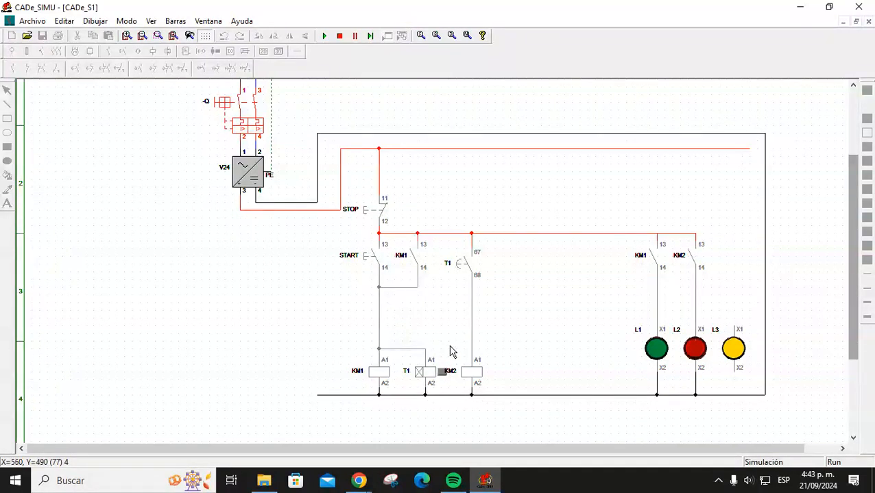
pyautogui.click(374, 211)
pyautogui.click(368, 261)
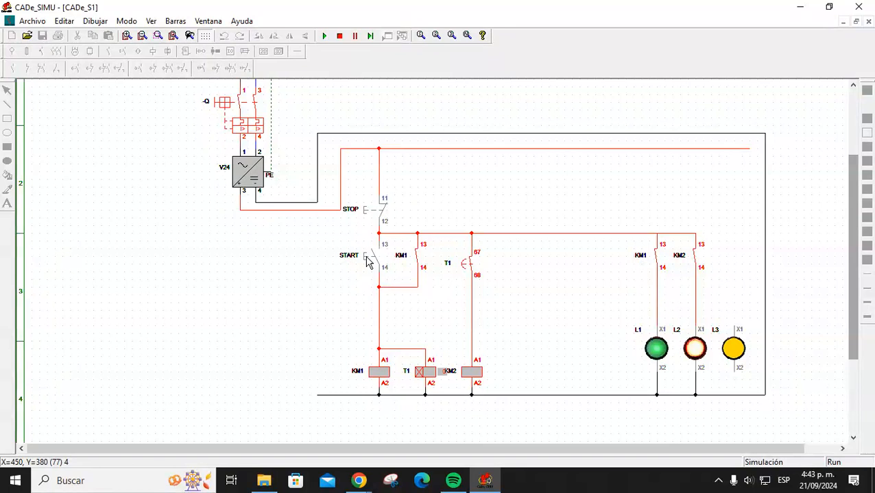
pyautogui.click(339, 35)
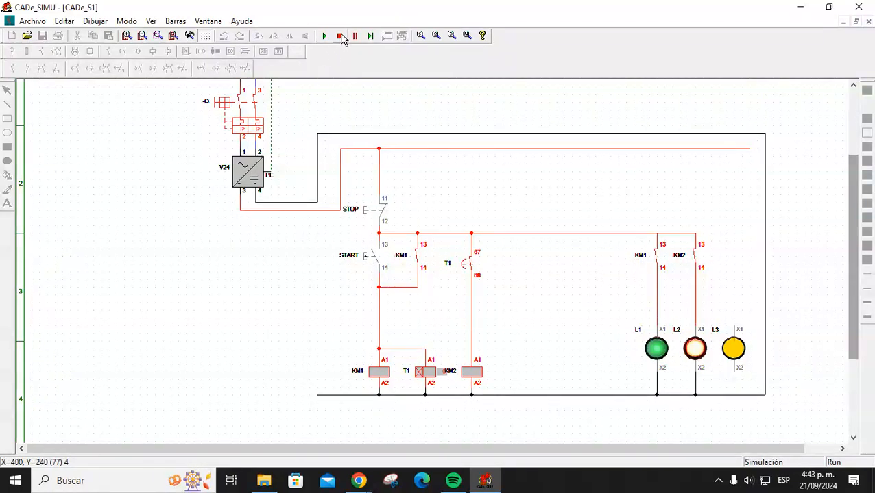
pyautogui.click(654, 351)
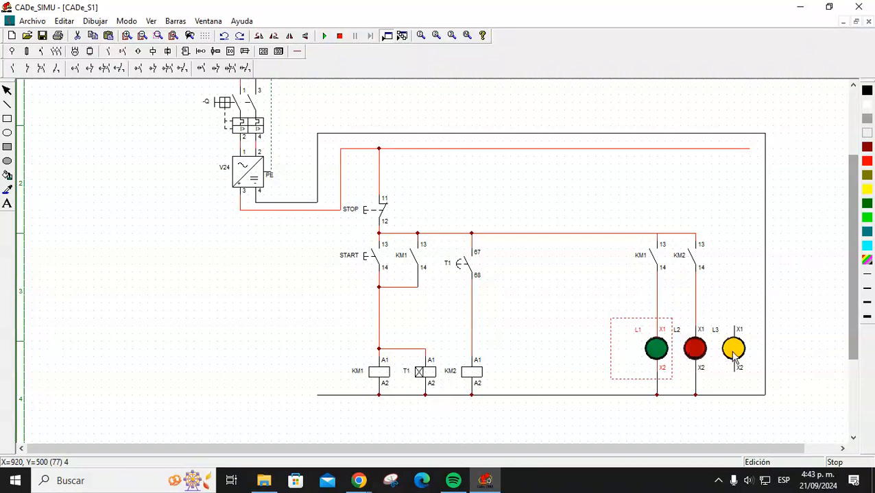
pyautogui.click(593, 306)
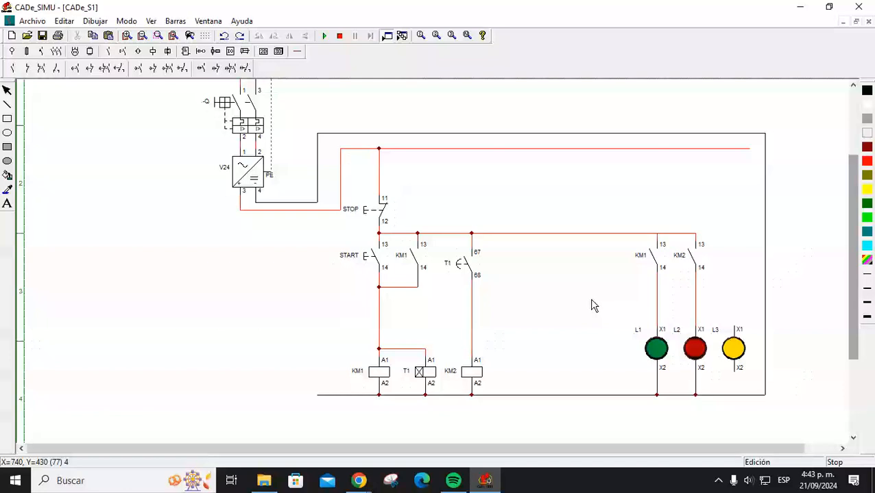
# Delete the wire running from the START/KM1 latch down to KM1's A1 terminal.
pyautogui.click(476, 378)
pyautogui.click(421, 319)
pyautogui.click(378, 316)
pyautogui.press('Delete')
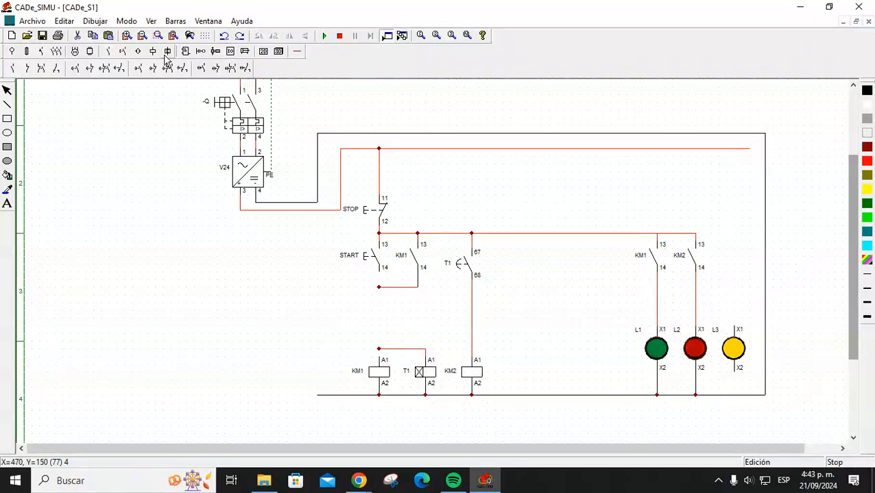
pyautogui.click(295, 53)
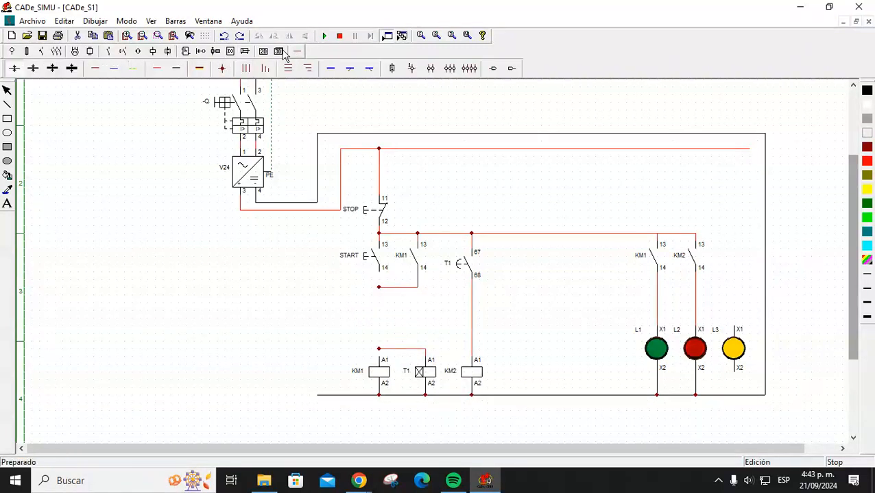
pyautogui.click(108, 52)
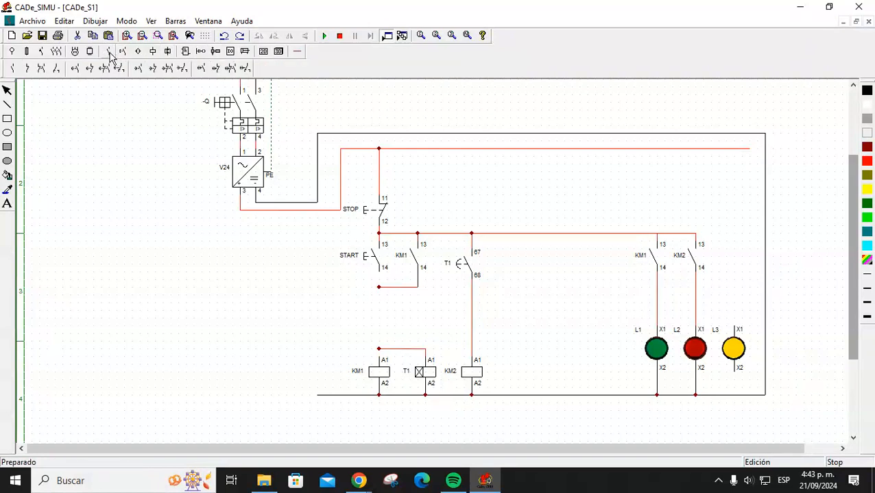
# Place a normally-closed contact (11–12) above the KM1 coil and name it KM2.
pyautogui.click(27, 72)
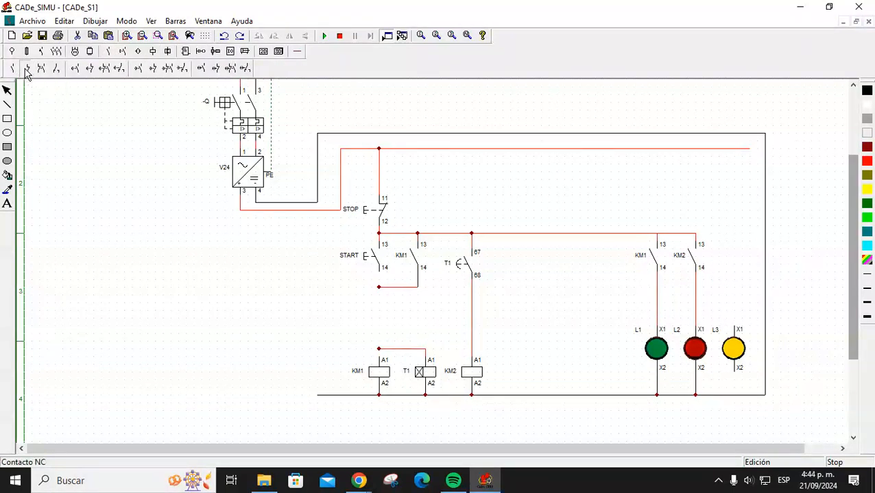
pyautogui.click(377, 314)
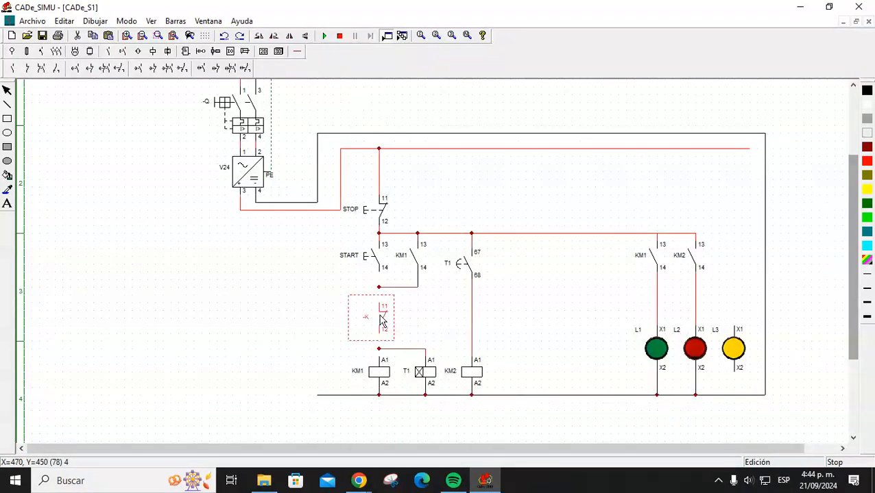
pyautogui.doubleClick(381, 321)
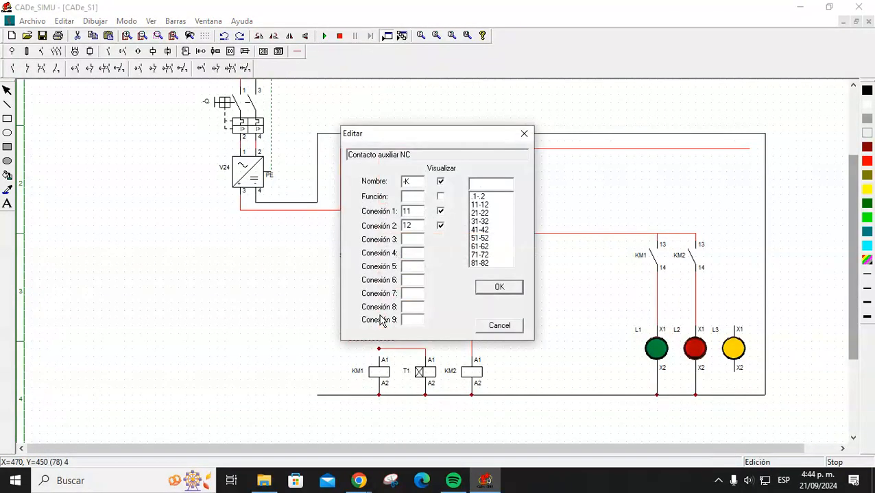
pyautogui.moveTo(417, 181); pyautogui.dragTo(396, 189)
pyautogui.press('Return')
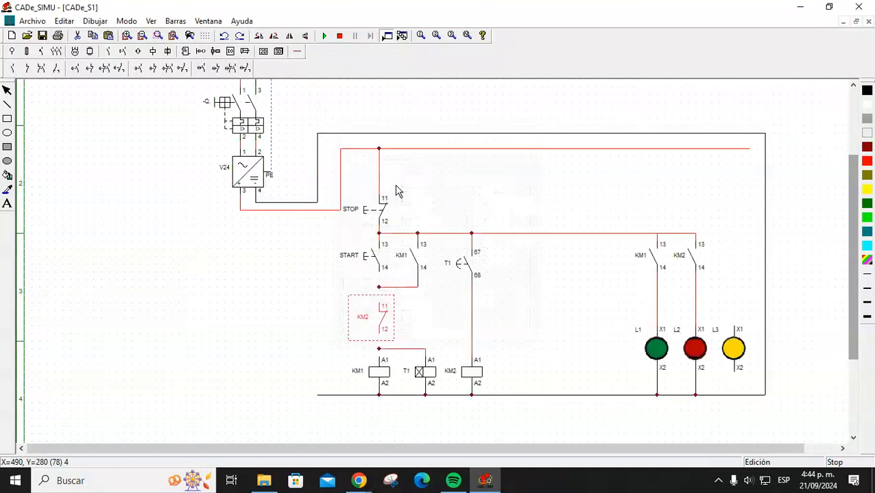
pyautogui.click(472, 373)
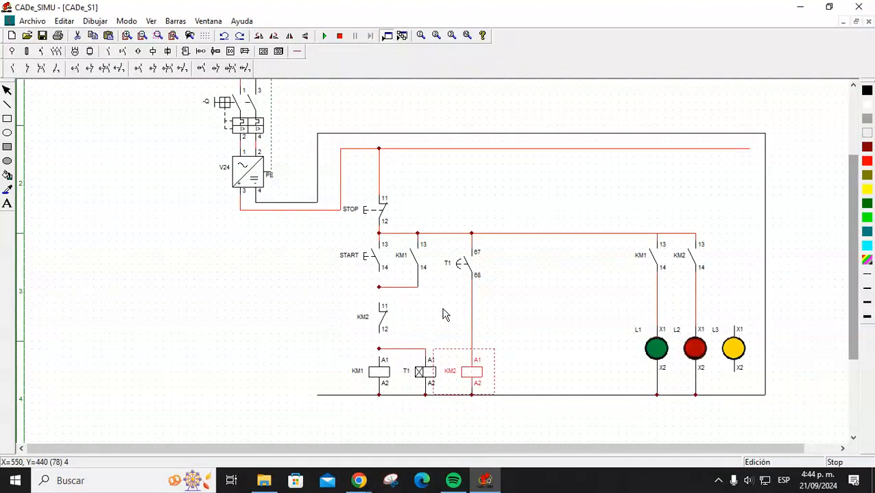
# Wire the KM2 contact in series to KM1's A1 and start the simulation.
pyautogui.click(298, 51)
pyautogui.click(157, 69)
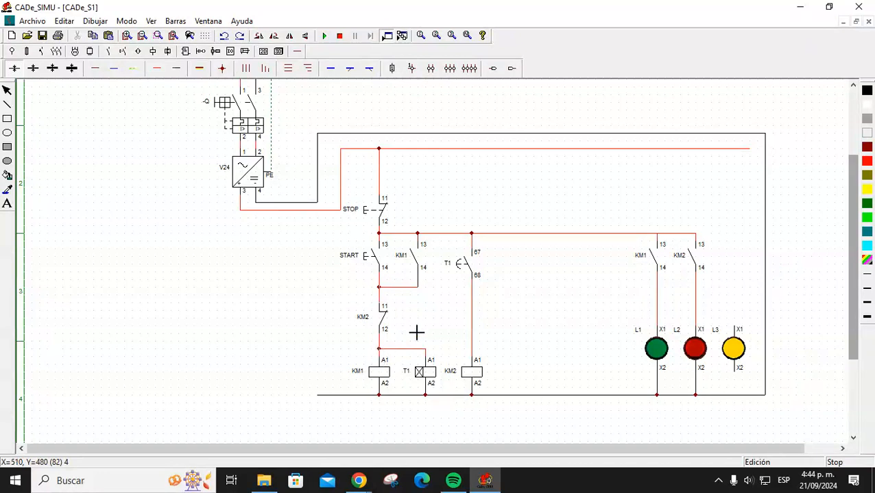
pyautogui.click(340, 37)
pyautogui.click(325, 36)
# Close breaker Q and press START to energize KM1 and timer T1.
pyautogui.click(220, 113)
pyautogui.click(365, 267)
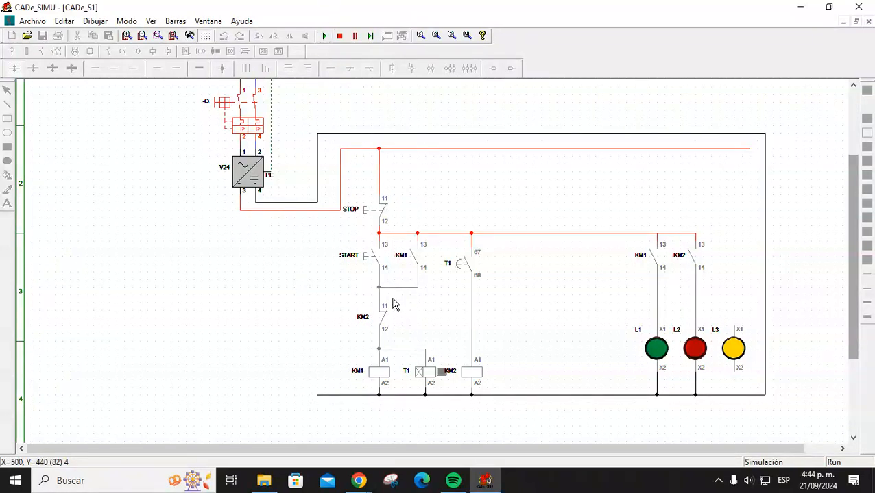
pyautogui.click(365, 259)
# Stop the simulation and place a normally-open contact named KM2 beside T1.
pyautogui.click(338, 36)
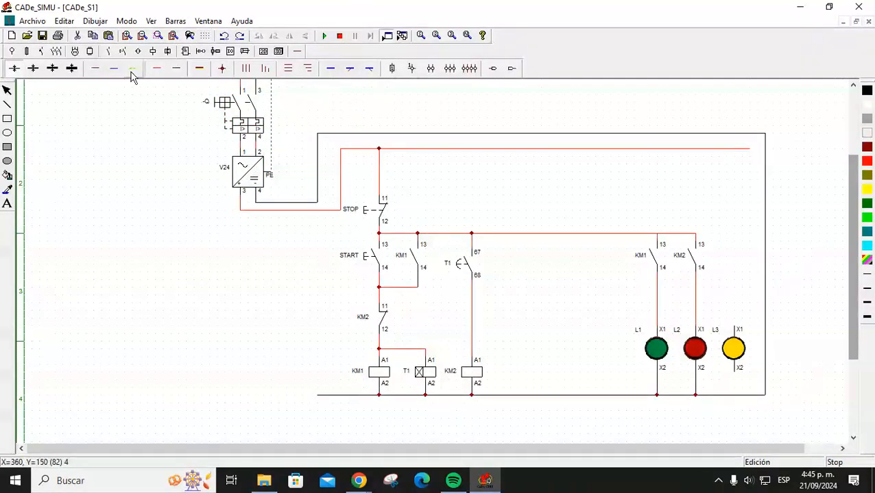
pyautogui.click(108, 52)
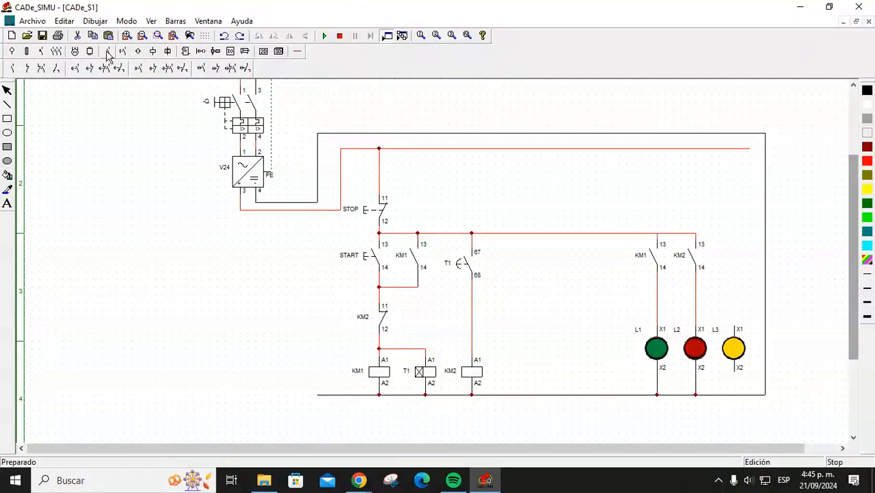
pyautogui.click(12, 73)
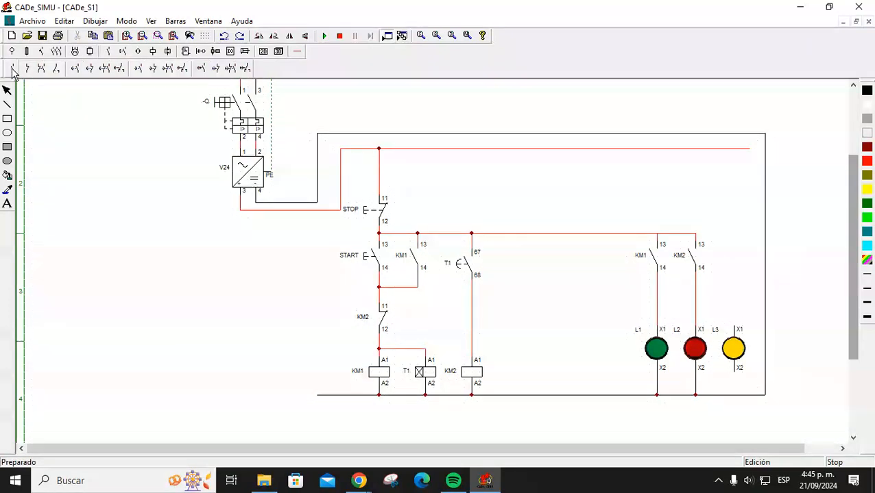
pyautogui.click(500, 266)
pyautogui.moveTo(413, 185); pyautogui.dragTo(393, 207)
pyautogui.write('KM2')
pyautogui.press('Return')
pyautogui.click(574, 302)
# Wire KM2 terminal 13 to the top rail and terminal 14 across to the T1 branch.
pyautogui.click(297, 51)
pyautogui.click(95, 68)
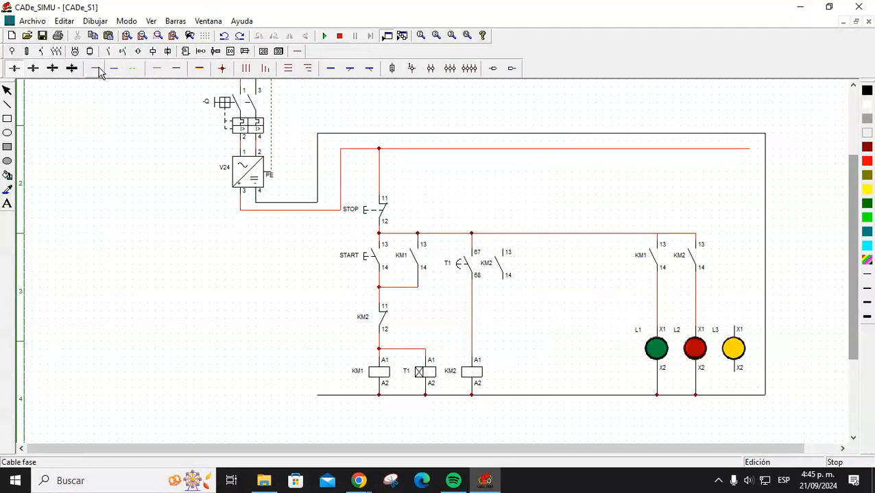
pyautogui.moveTo(506, 249); pyautogui.dragTo(503, 234)
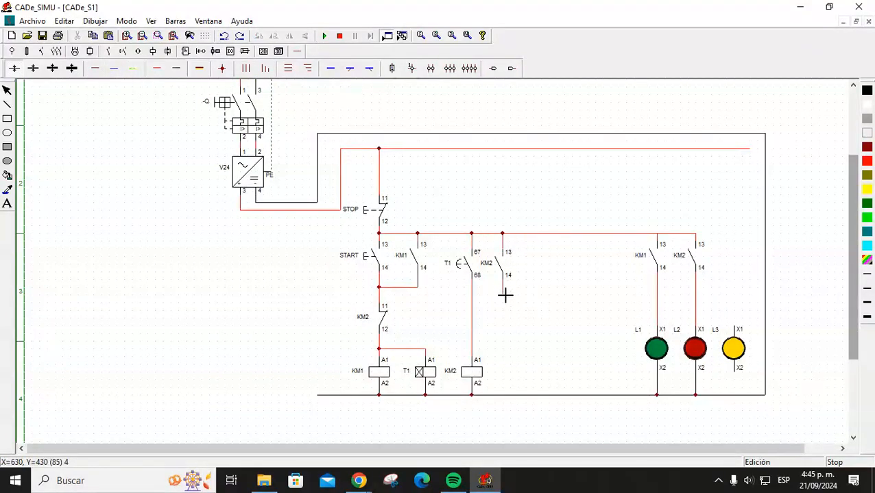
pyautogui.moveTo(505, 295); pyautogui.dragTo(472, 295)
pyautogui.click(324, 35)
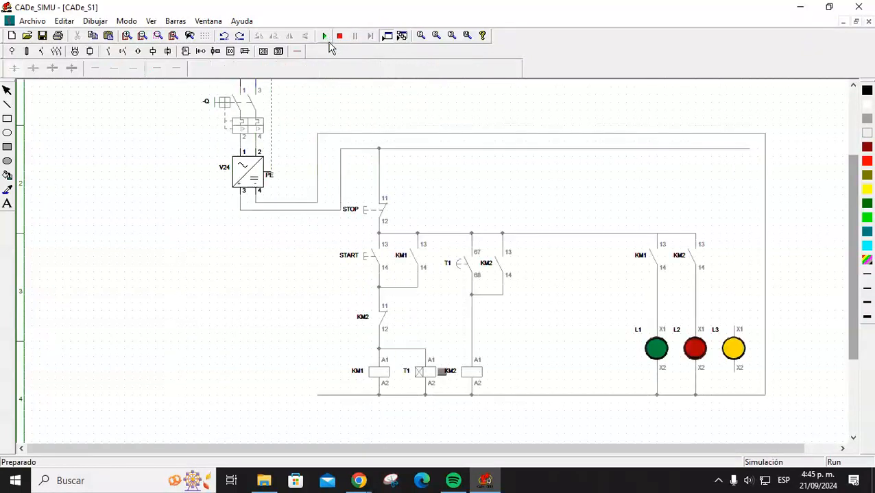
pyautogui.click(230, 112)
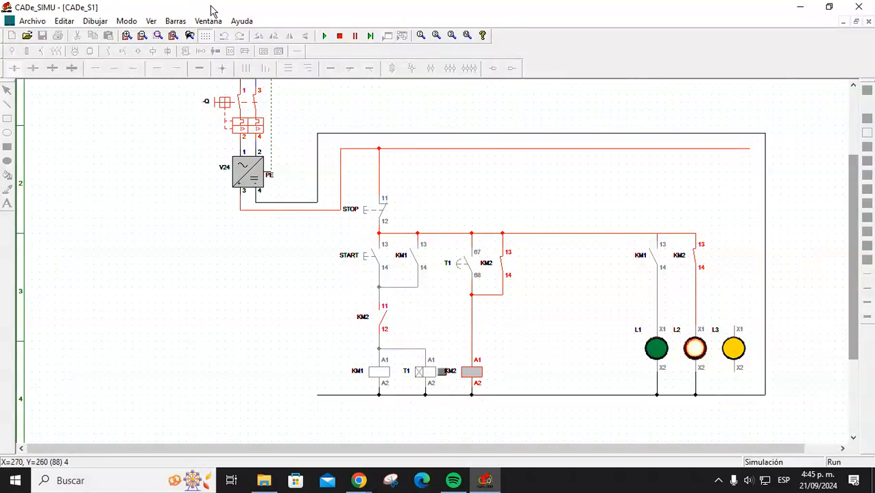
pyautogui.click(339, 35)
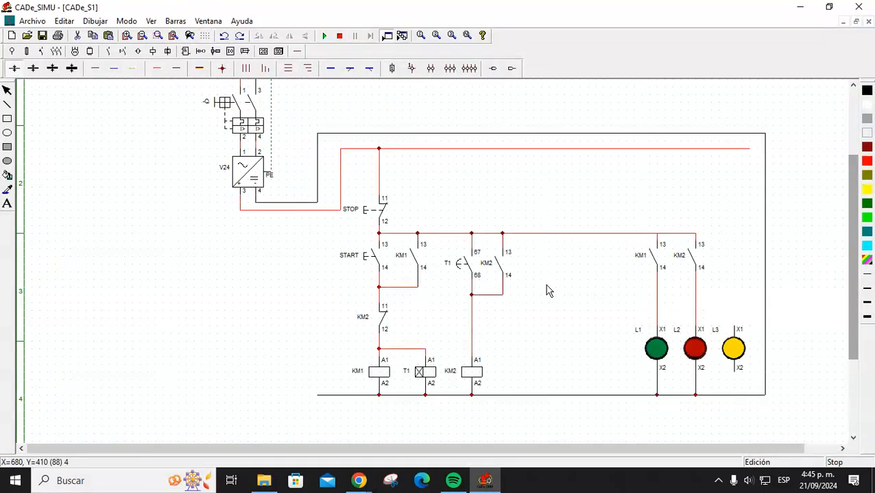
# Connect lamp L3's X2 to the negative line and delete the top-line wire feeding its X1.
pyautogui.click(737, 350)
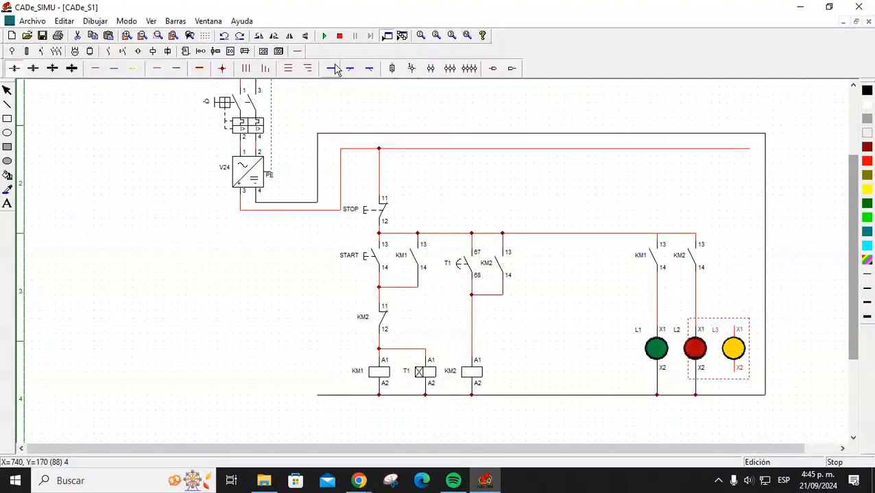
pyautogui.click(158, 72)
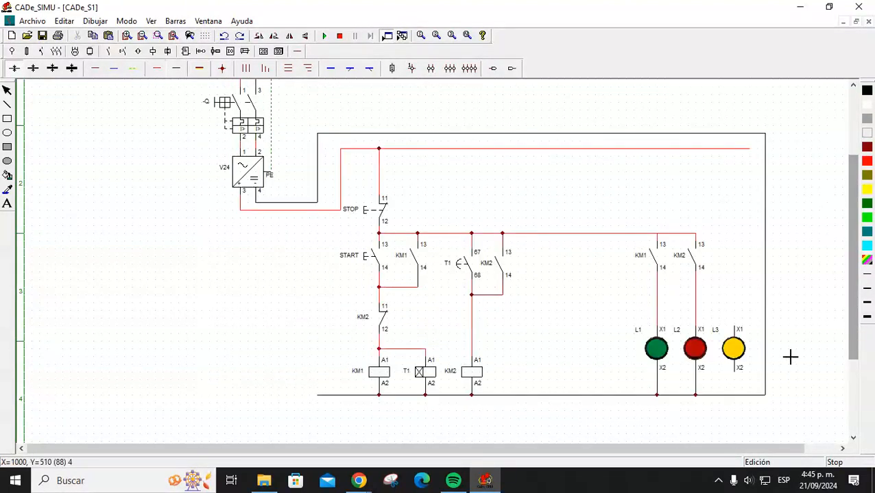
pyautogui.moveTo(737, 326); pyautogui.dragTo(702, 236)
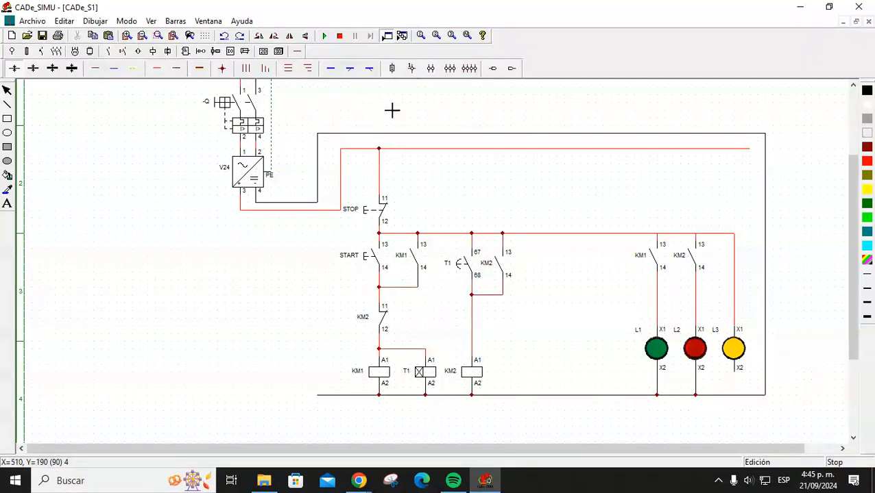
pyautogui.click(175, 73)
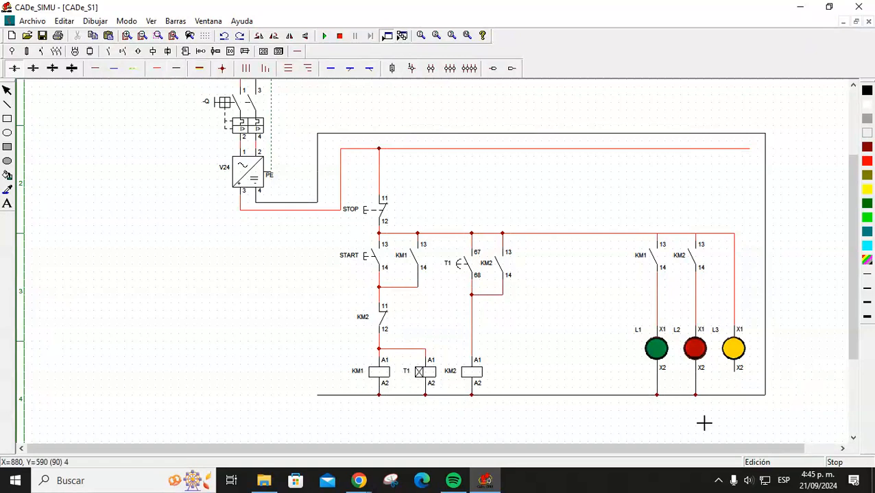
pyautogui.moveTo(736, 376); pyautogui.dragTo(734, 400)
pyautogui.press('Delete')
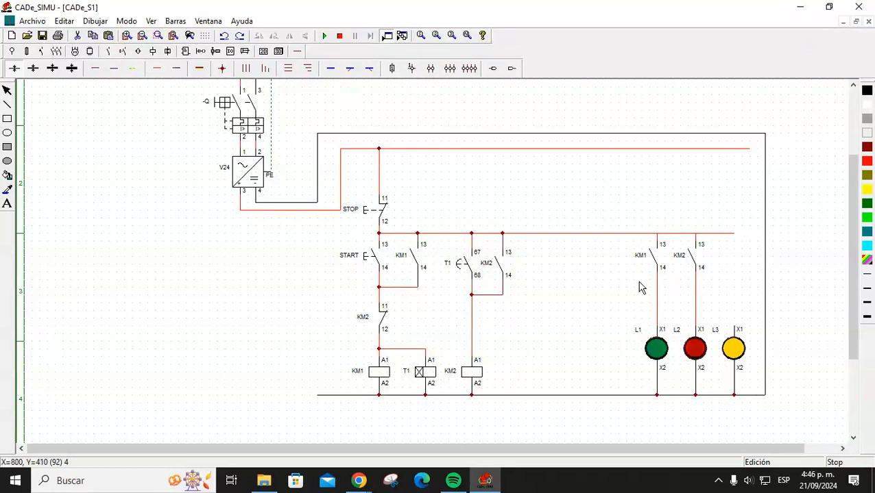
# Place an on-delay timer coil beside KM2, wiring A1 to the KM2 line and A2 to the bottom line.
pyautogui.click(152, 52)
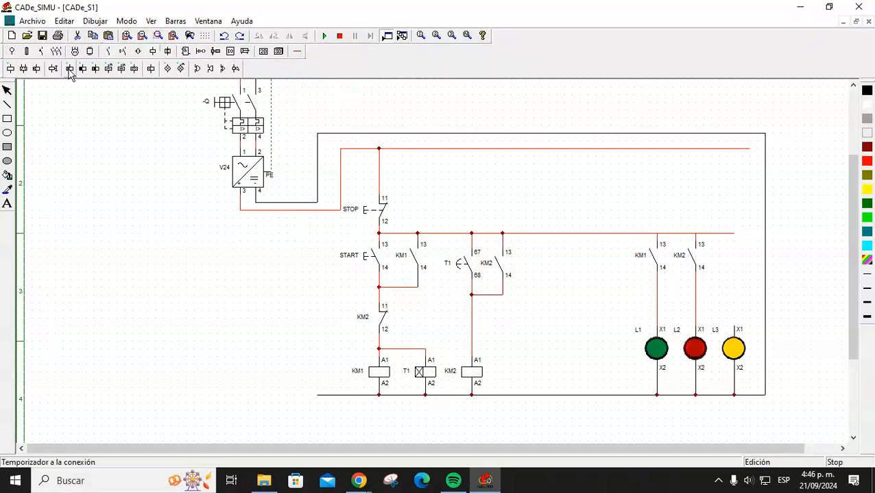
pyautogui.click(69, 70)
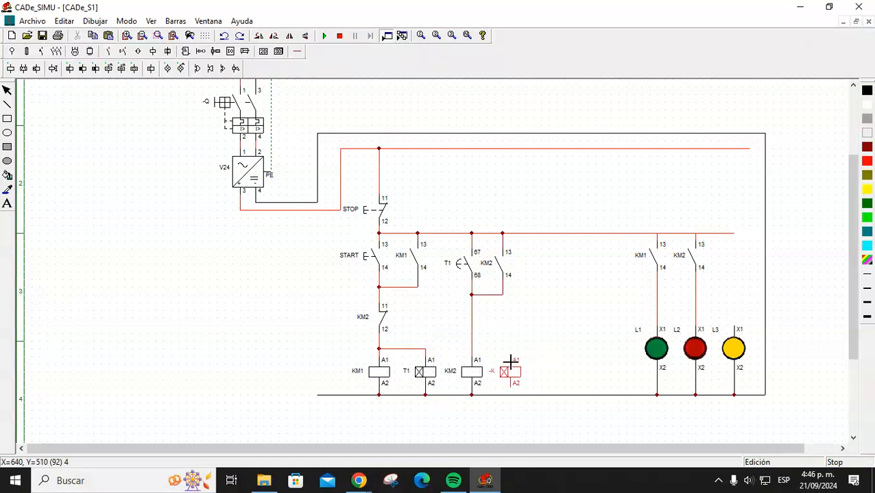
pyautogui.click(513, 362)
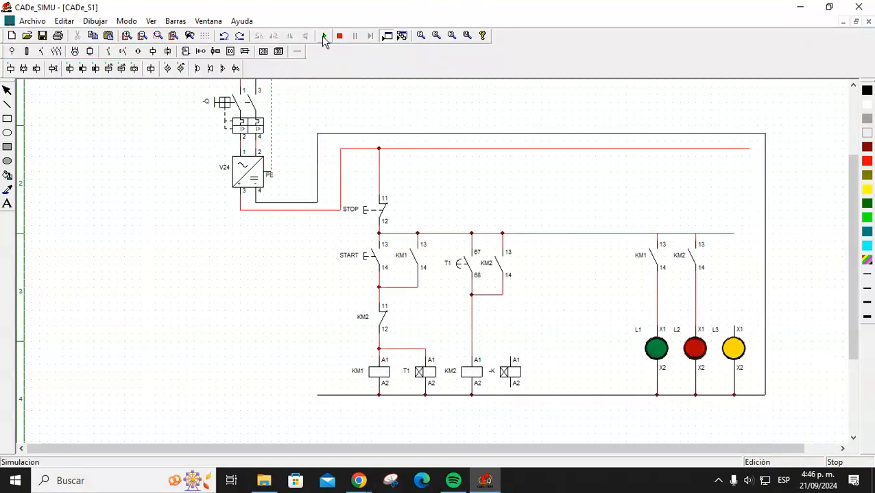
pyautogui.click(297, 52)
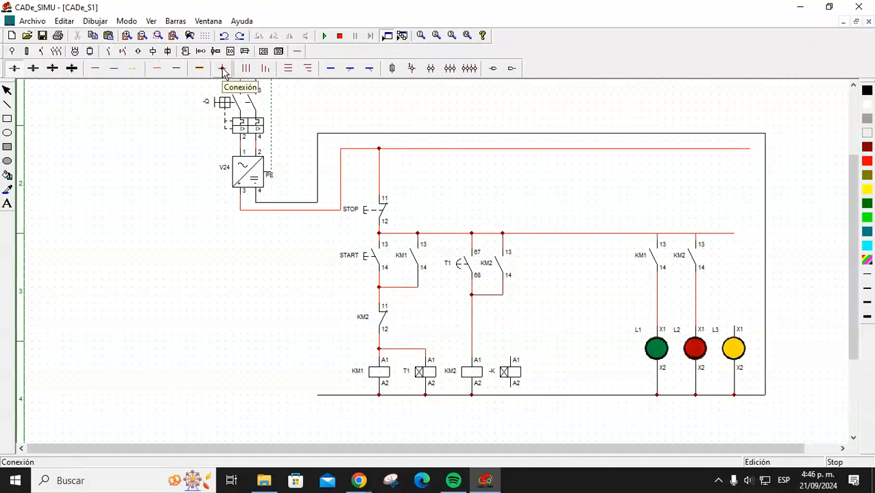
pyautogui.click(158, 68)
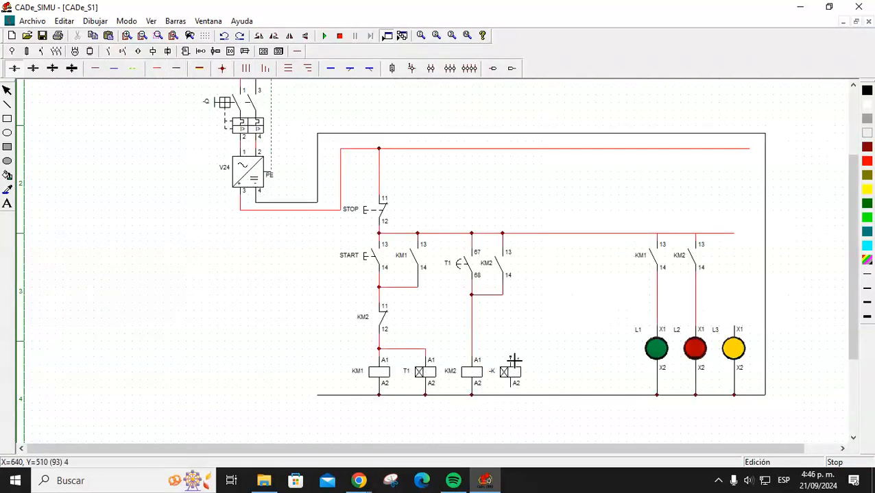
pyautogui.moveTo(508, 345); pyautogui.dragTo(471, 341)
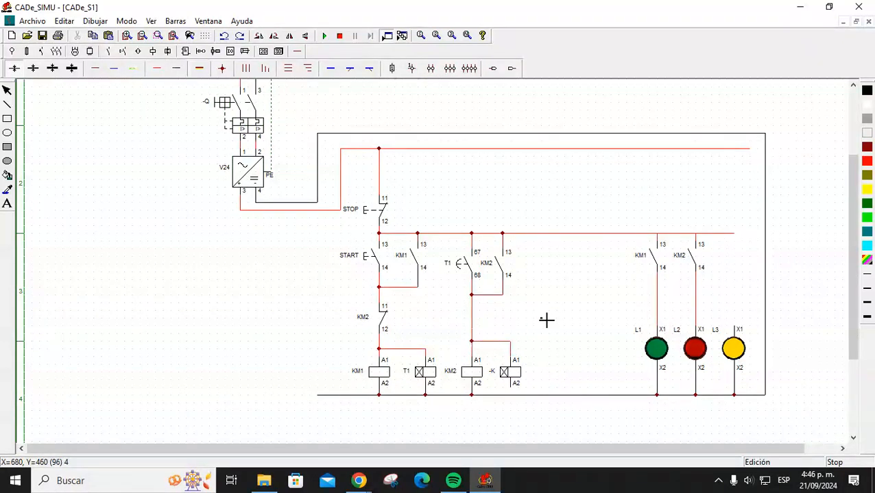
pyautogui.click(175, 72)
pyautogui.moveTo(511, 390); pyautogui.dragTo(510, 396)
pyautogui.press('Escape')
# Rename the new timer coil to T2.
pyautogui.click(518, 374)
pyautogui.doubleClick(518, 373)
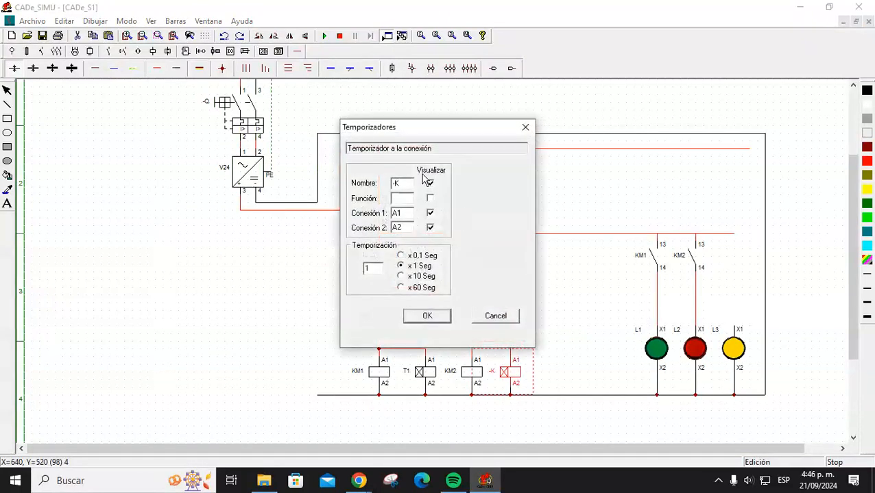
pyautogui.moveTo(403, 183); pyautogui.dragTo(370, 199)
pyautogui.write('T2')
pyautogui.press('Return')
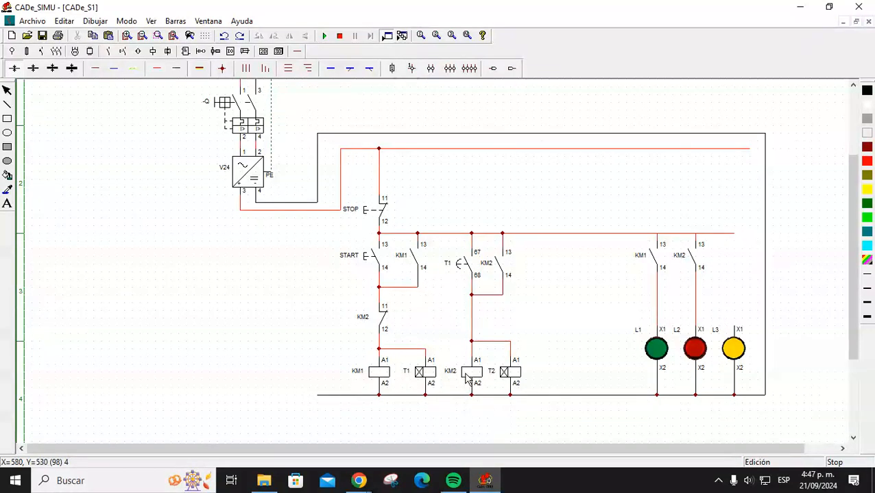
# Place a monostable contactor coil right of timer T2 and name it KM3.
pyautogui.click(154, 53)
pyautogui.click(11, 69)
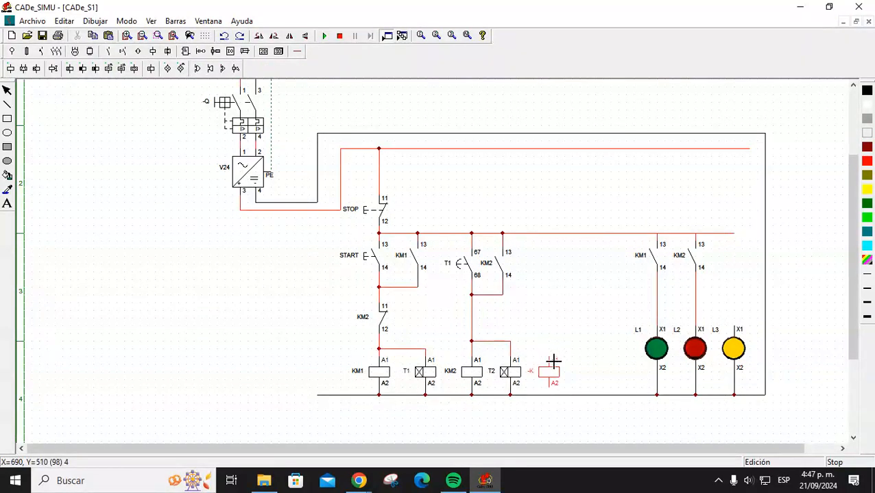
pyautogui.click(553, 361)
pyautogui.press('Escape')
pyautogui.click(557, 373)
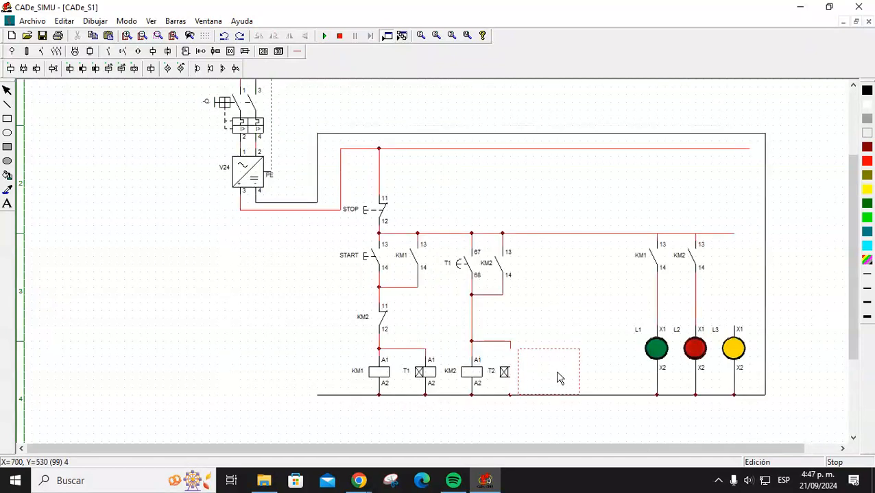
pyautogui.doubleClick(560, 377)
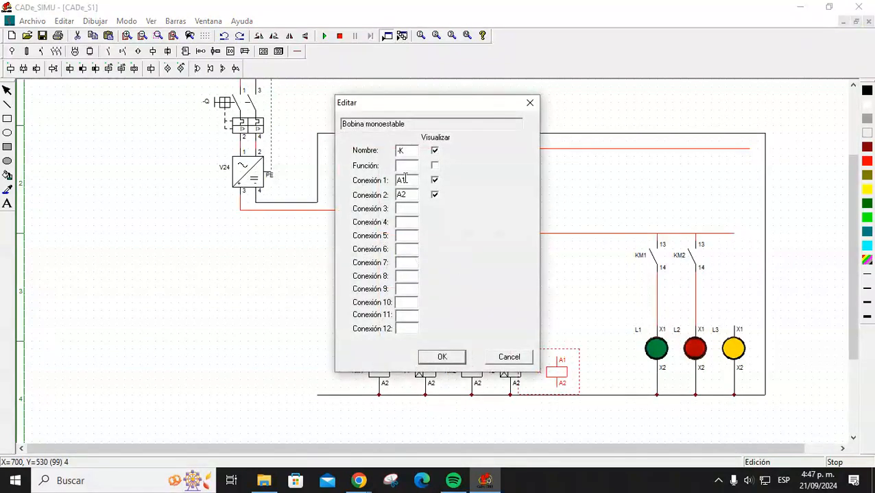
pyautogui.moveTo(408, 152); pyautogui.dragTo(387, 157)
pyautogui.write('KM3')
pyautogui.press('Return')
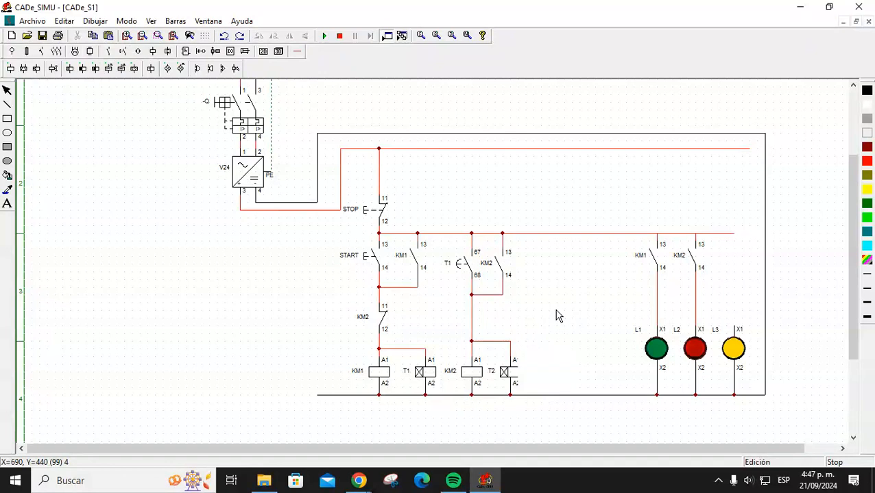
pyautogui.click(299, 51)
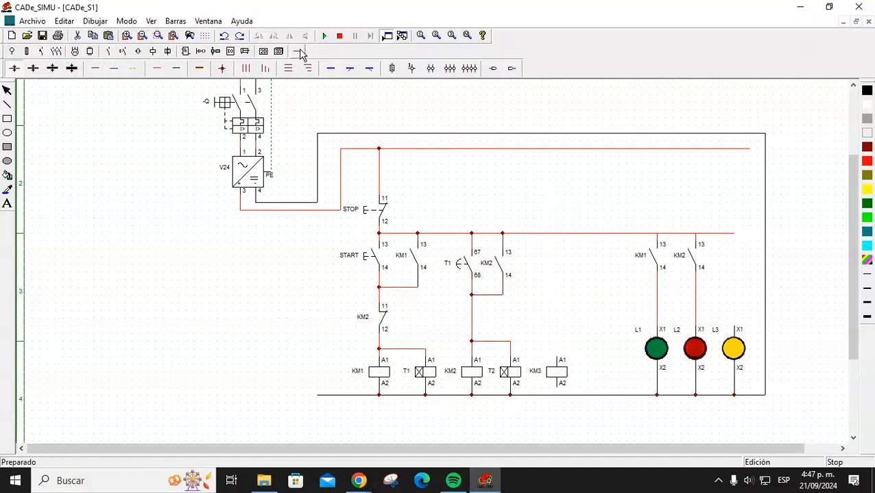
# Place an on-delay normally-open timed contact (67/68) above coil KM3 and name it T2.
pyautogui.click(123, 51)
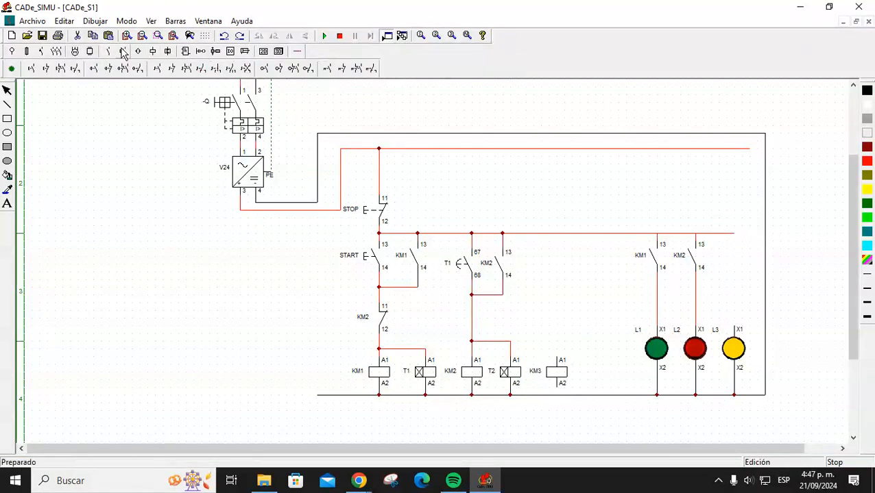
pyautogui.click(109, 52)
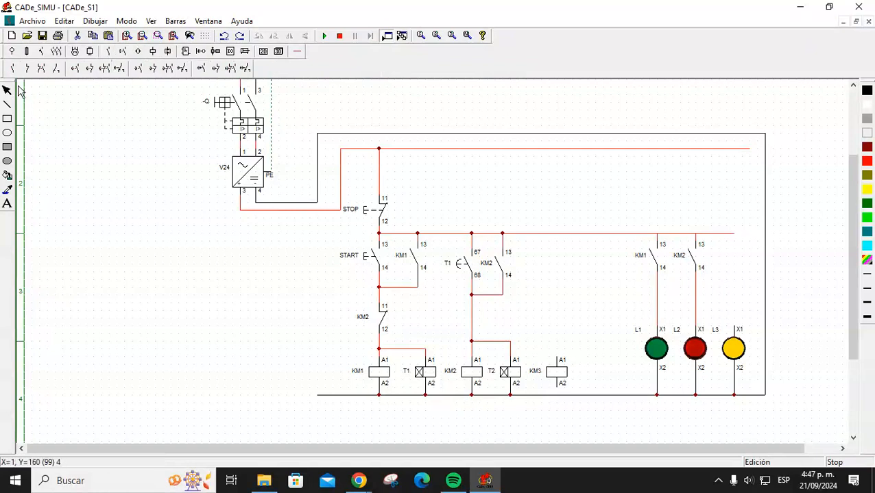
pyautogui.click(77, 69)
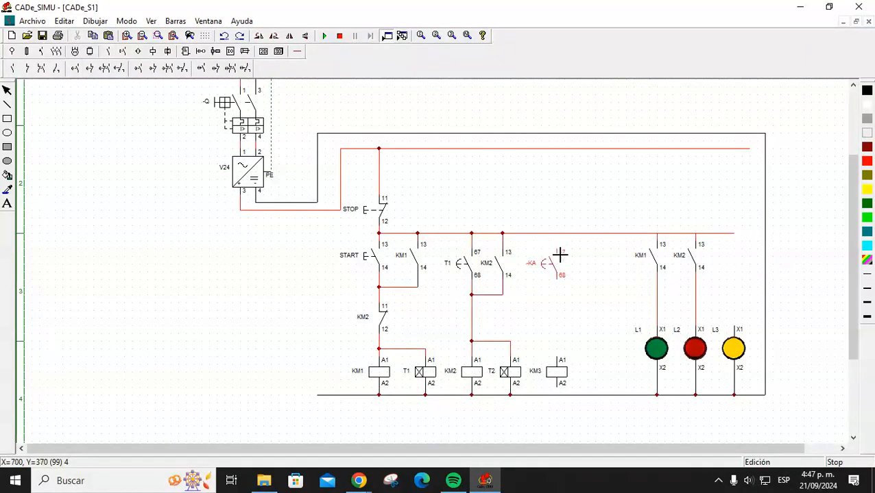
pyautogui.click(555, 269)
pyautogui.doubleClick(554, 273)
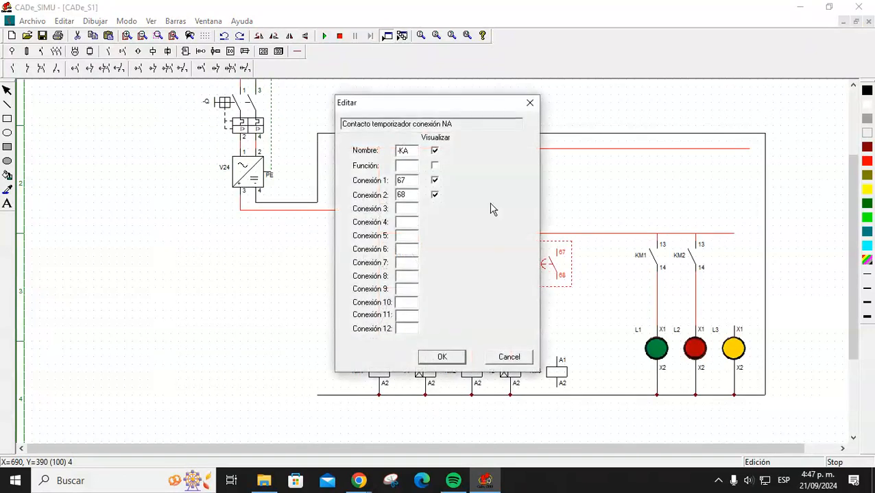
pyautogui.doubleClick(405, 150)
pyautogui.press('Return')
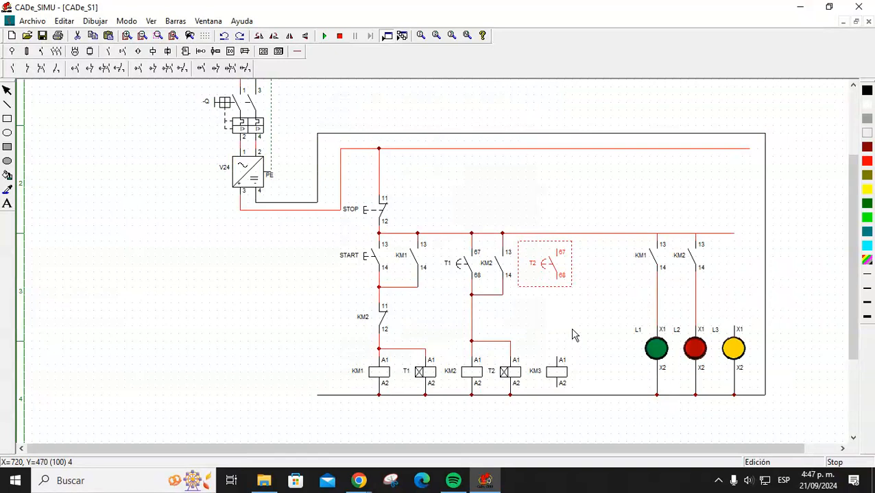
pyautogui.click(296, 52)
# Wire the top line through T2's contact to KM3, and KM3's A2 to the bottom line.
pyautogui.click(158, 68)
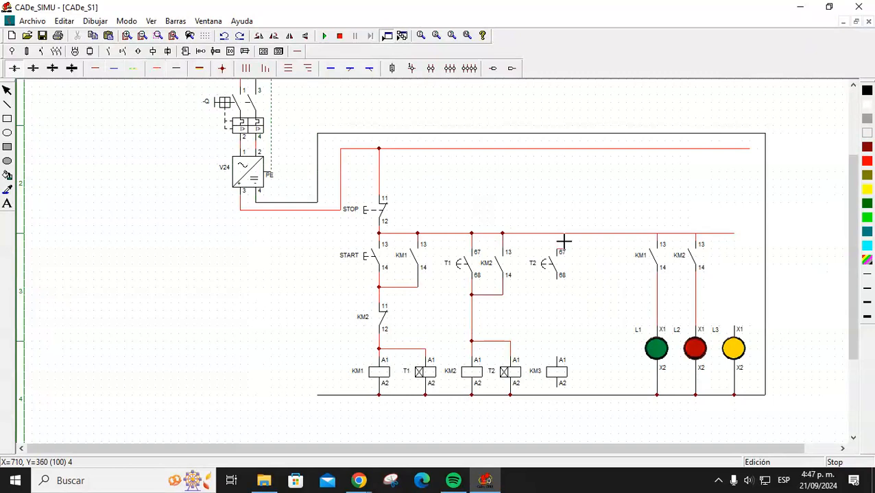
pyautogui.moveTo(559, 236); pyautogui.dragTo(561, 360)
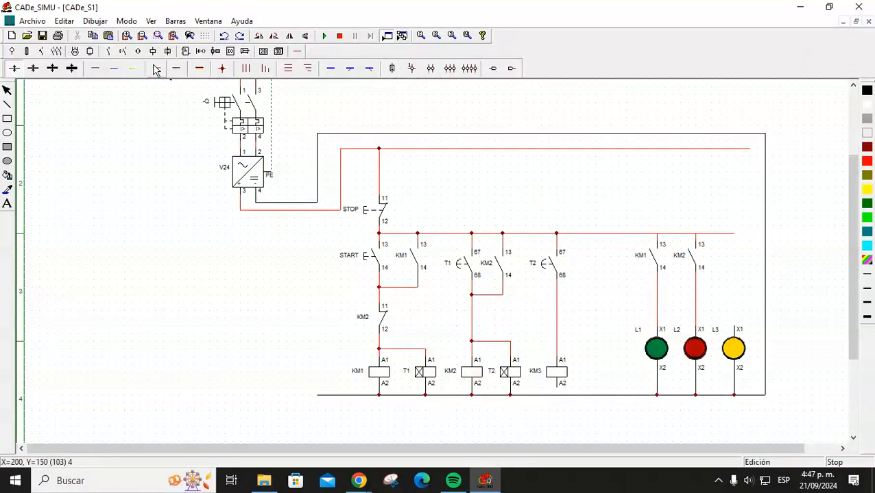
pyautogui.moveTo(559, 389); pyautogui.dragTo(559, 396)
pyautogui.press('Escape')
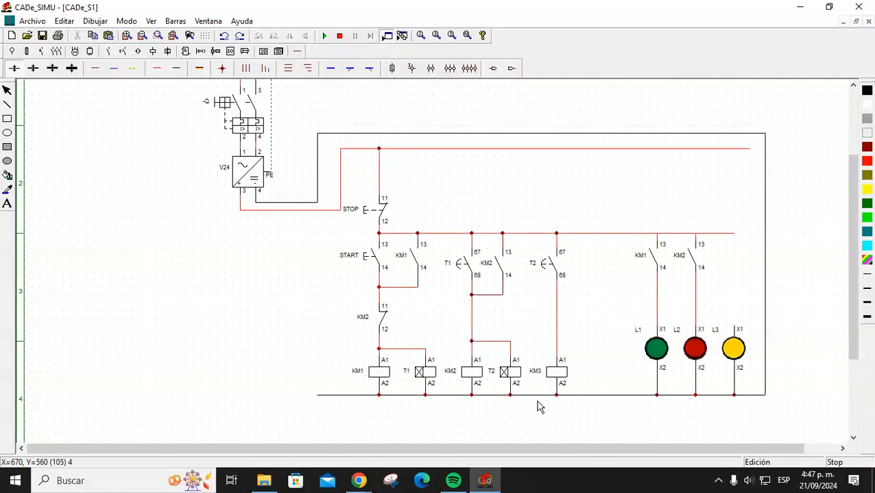
# Set timer T2's delay to 3 seconds and confirm T1 also delays 3 seconds.
pyautogui.doubleClick(512, 375)
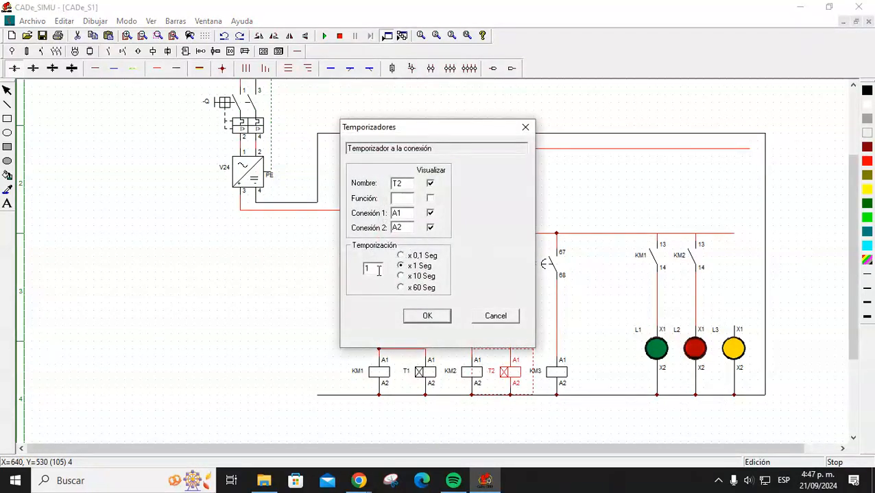
pyautogui.write('3')
pyautogui.click(427, 316)
pyautogui.doubleClick(425, 372)
pyautogui.doubleClick(374, 268)
pyautogui.click(416, 319)
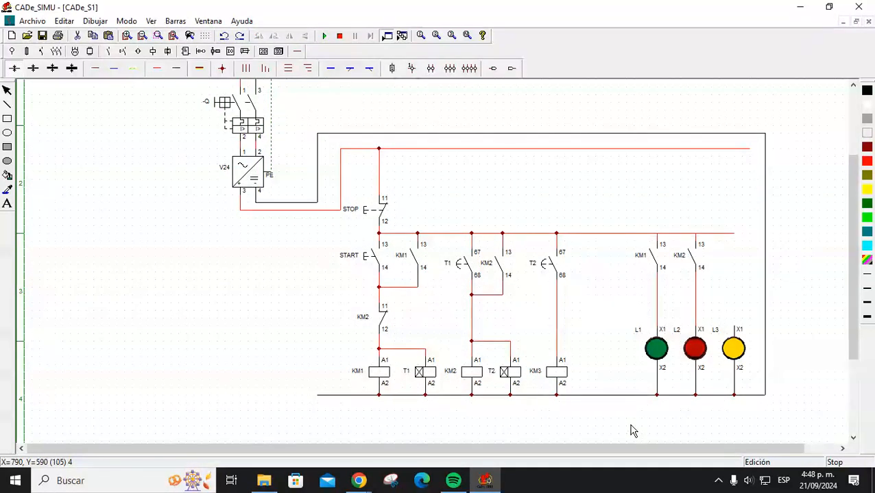
pyautogui.click(324, 35)
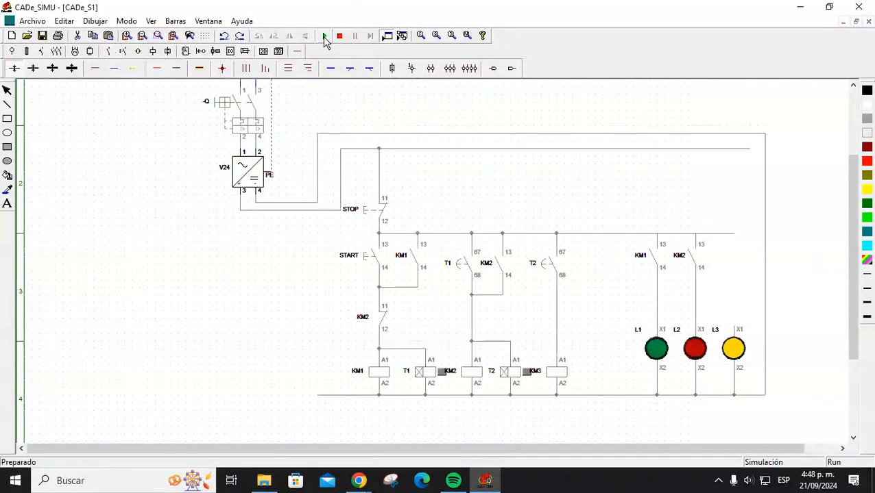
pyautogui.click(236, 118)
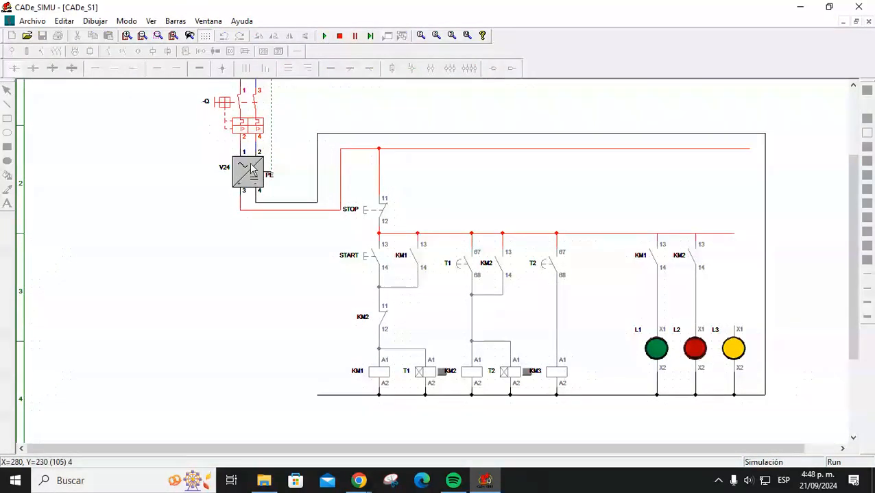
pyautogui.click(368, 256)
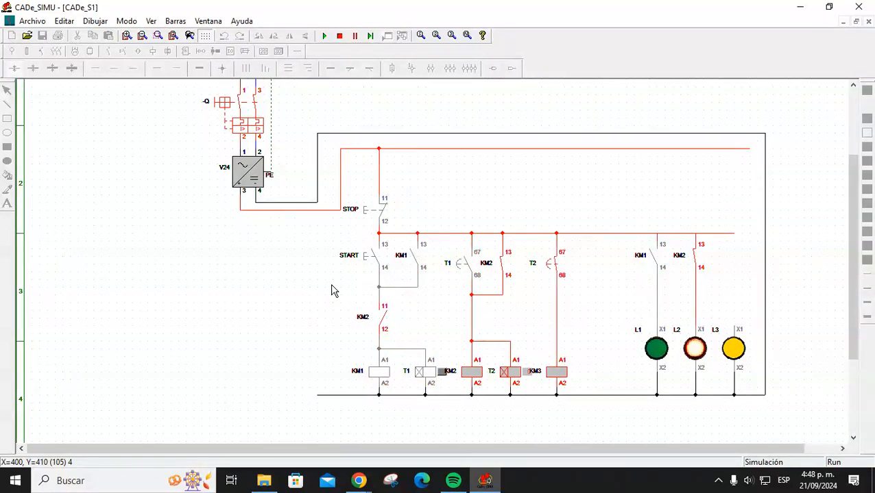
pyautogui.click(339, 36)
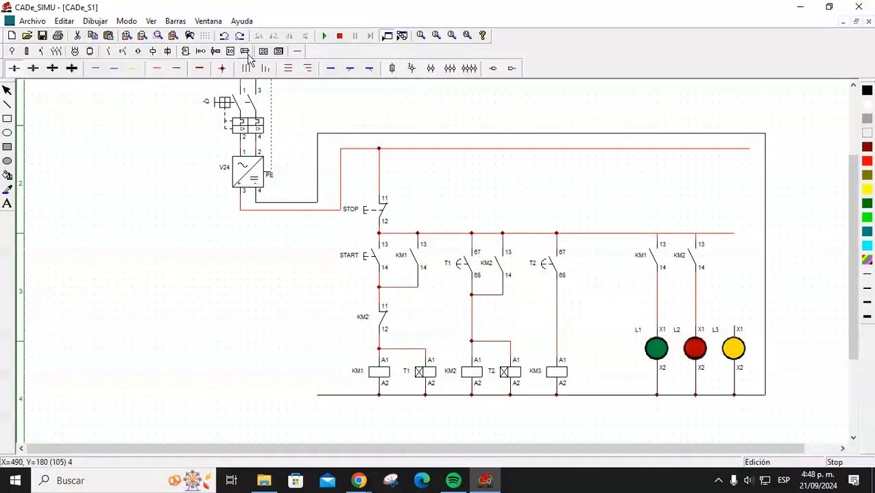
# Place a normally-open contact above lamp L3 and wire it into the lamp's feed.
pyautogui.click(108, 59)
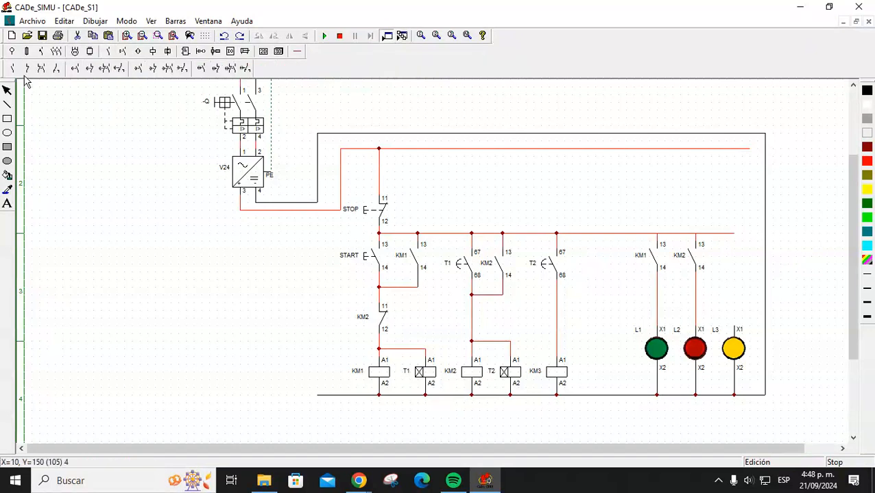
pyautogui.click(14, 69)
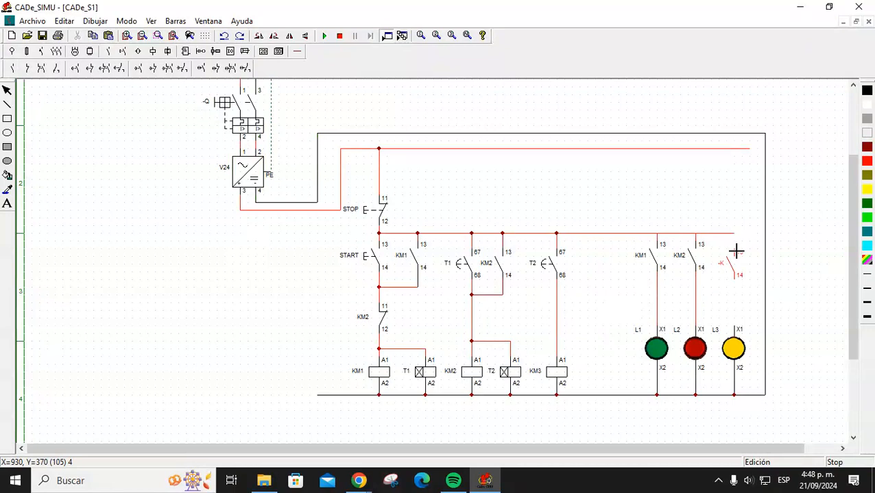
pyautogui.click(737, 245)
pyautogui.click(297, 52)
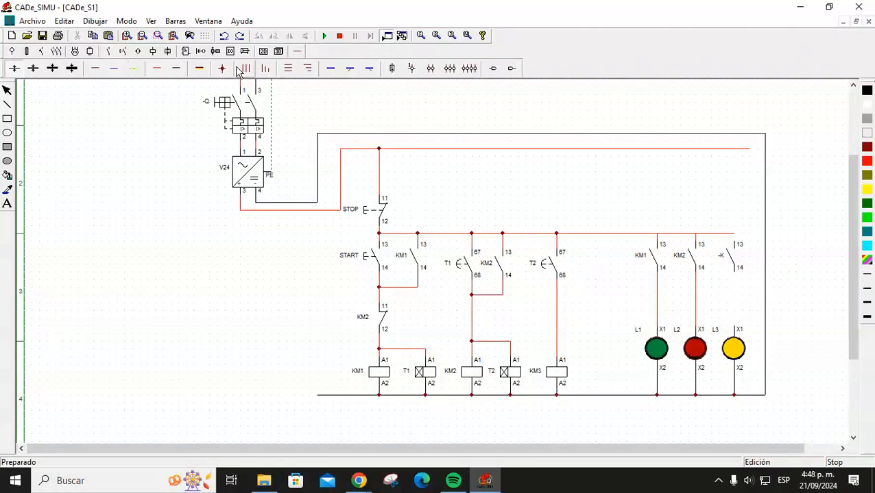
pyautogui.click(157, 70)
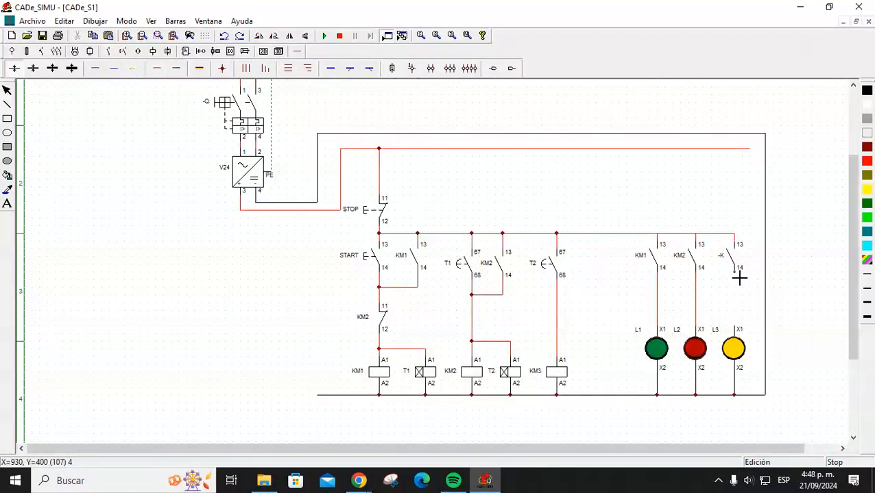
pyautogui.press('Escape')
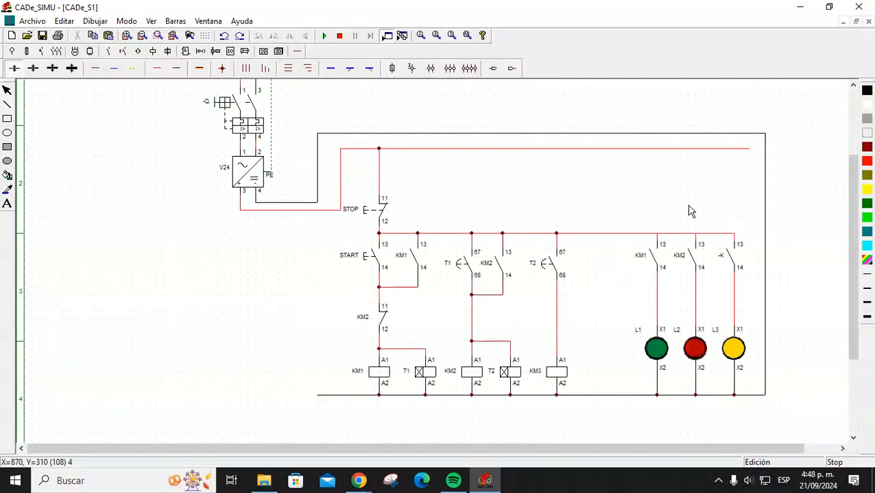
# Rename the new contact from -K to KM3.
pyautogui.doubleClick(725, 260)
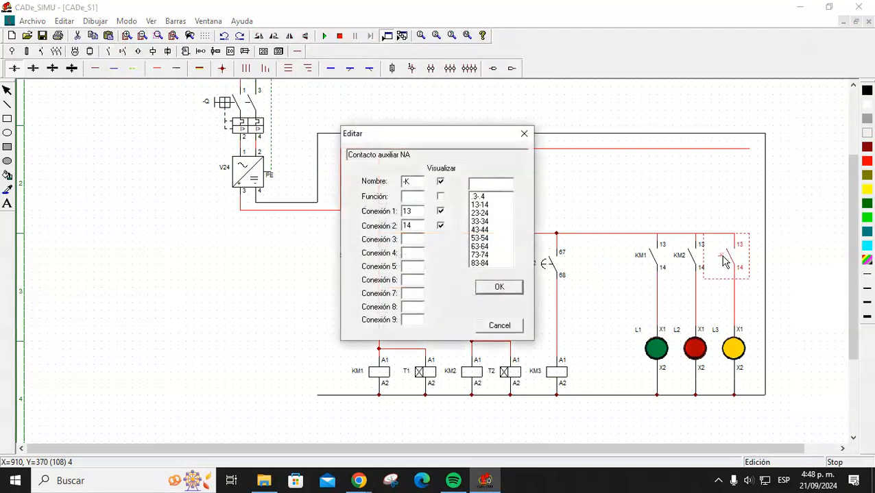
pyautogui.moveTo(413, 183); pyautogui.dragTo(384, 192)
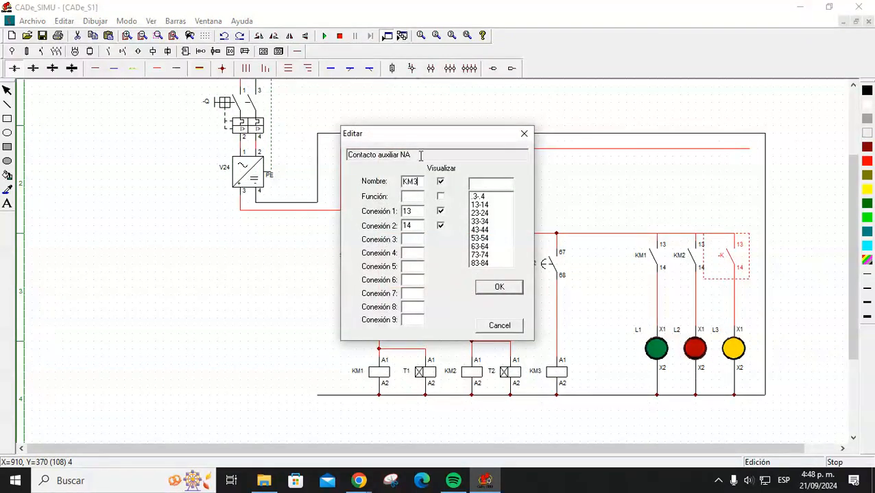
pyautogui.press('Return')
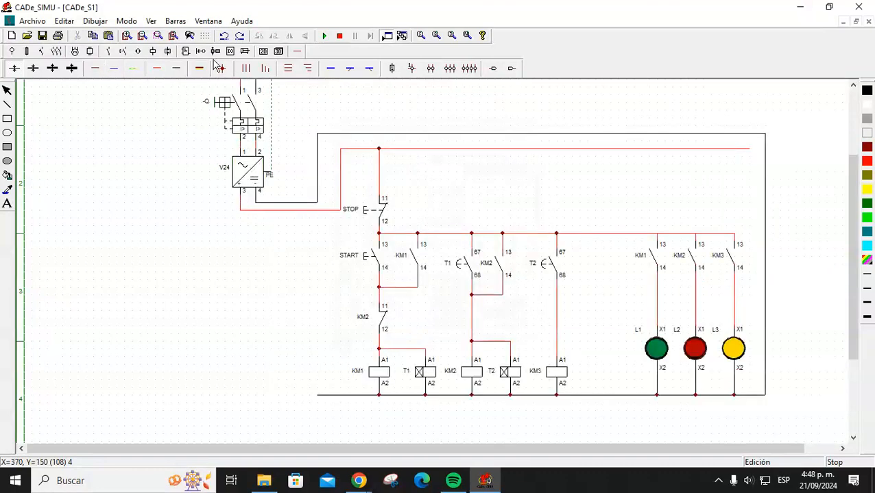
pyautogui.click(324, 36)
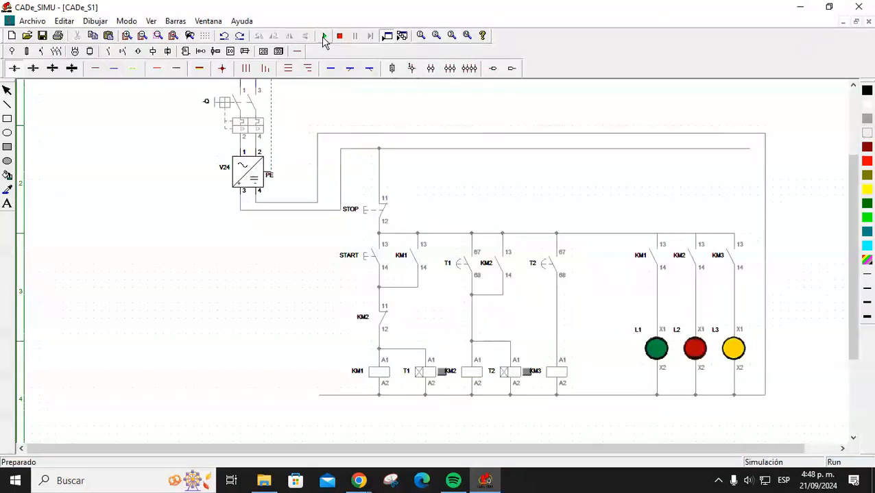
pyautogui.click(234, 103)
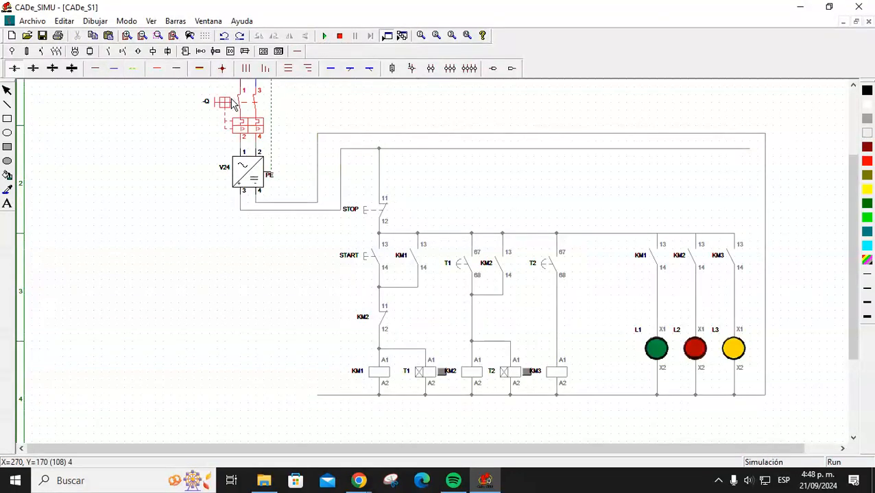
pyautogui.click(363, 261)
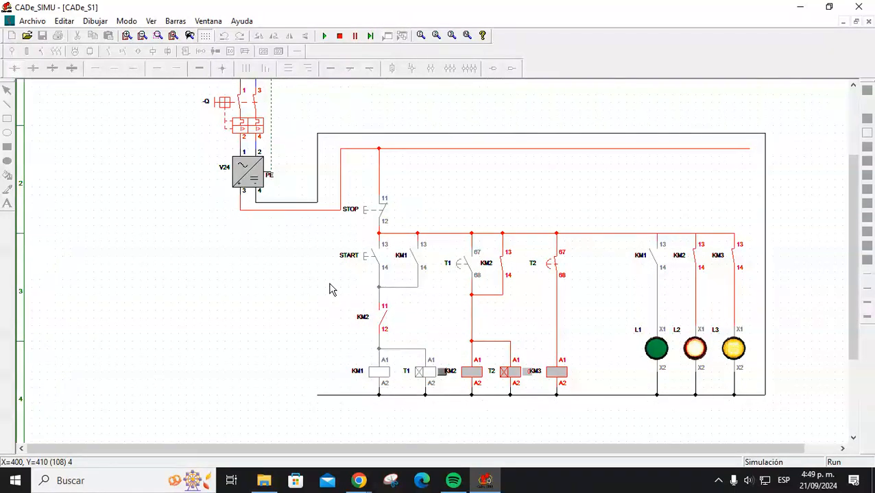
pyautogui.click(339, 35)
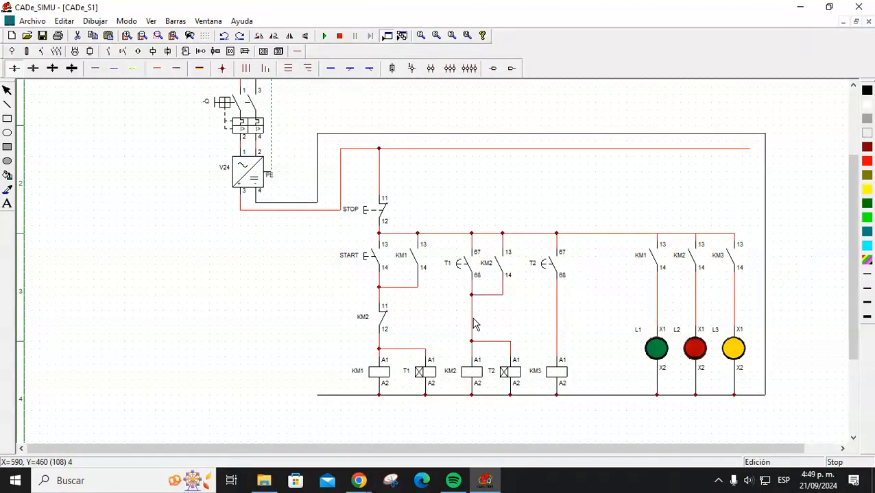
# Replace the wire above KM2's coil with a normally-closed contact wired to the junction above.
pyautogui.press('Delete')
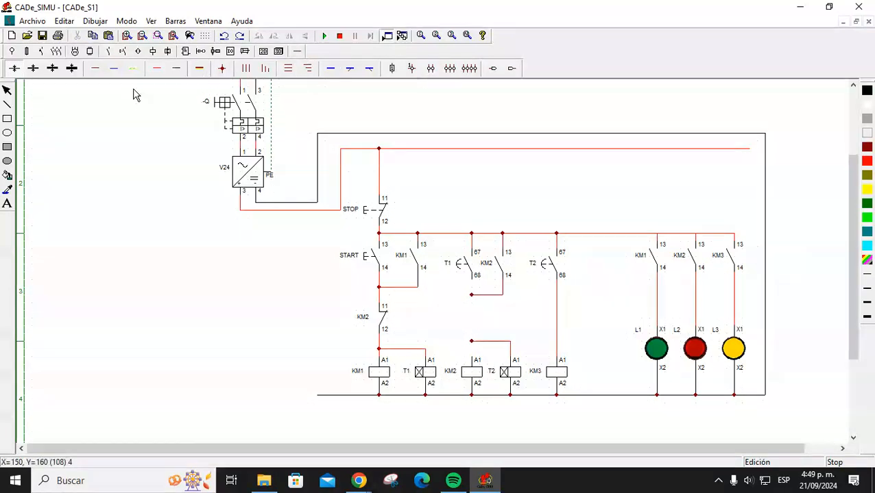
pyautogui.click(108, 51)
pyautogui.click(27, 69)
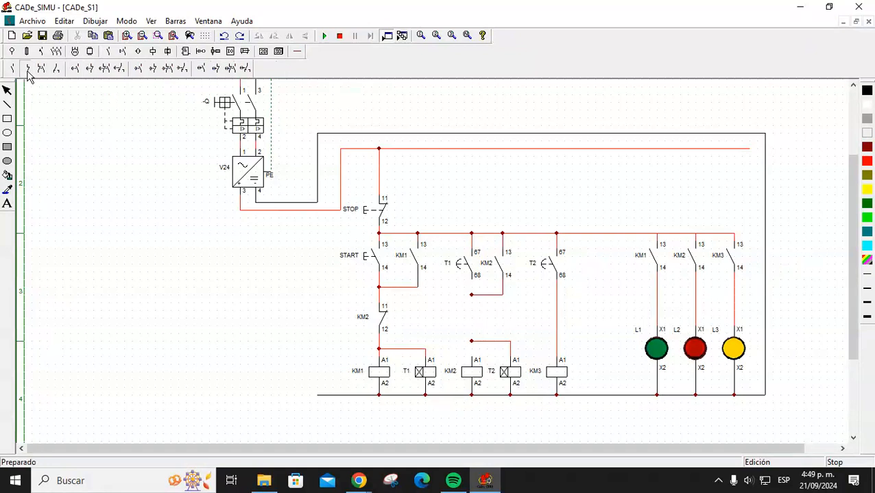
pyautogui.click(476, 308)
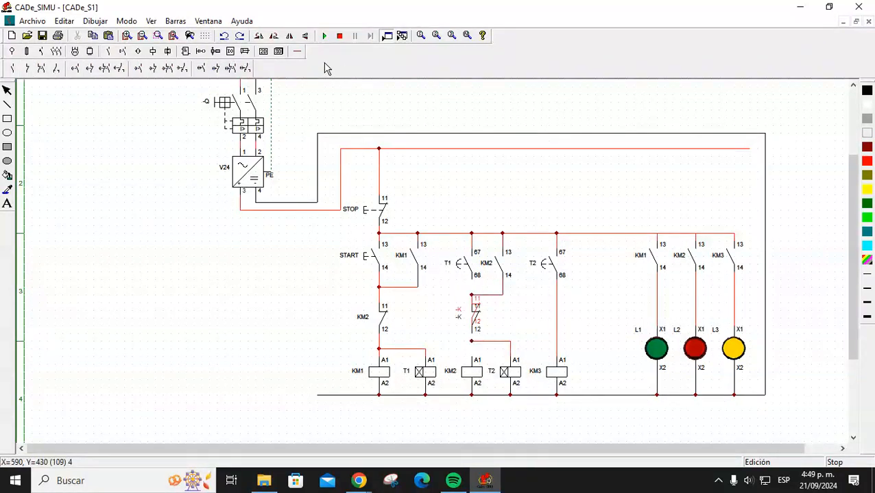
pyautogui.click(297, 51)
pyautogui.click(159, 68)
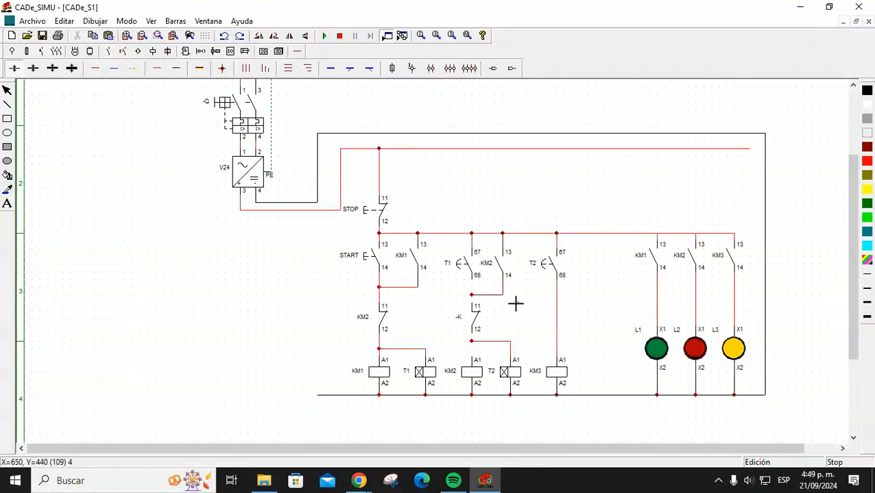
pyautogui.click(472, 294)
# Rename the normally-closed contact to KM3.
pyautogui.doubleClick(476, 317)
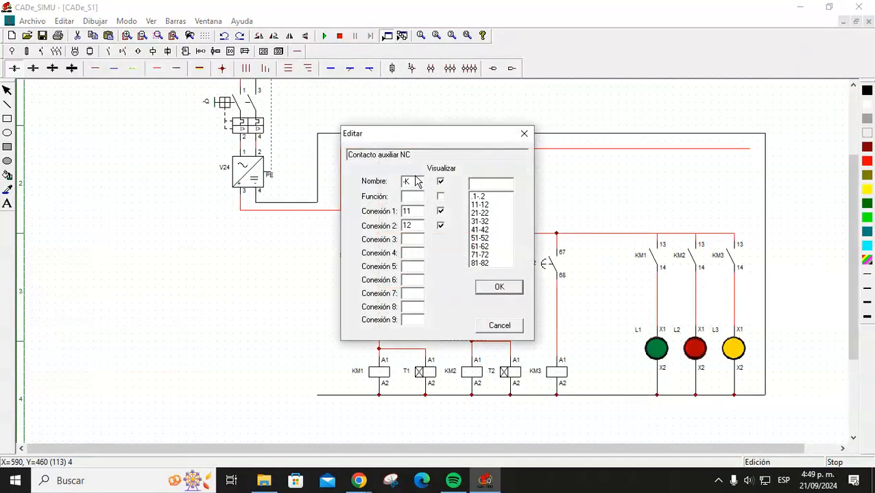
pyautogui.write('KM3')
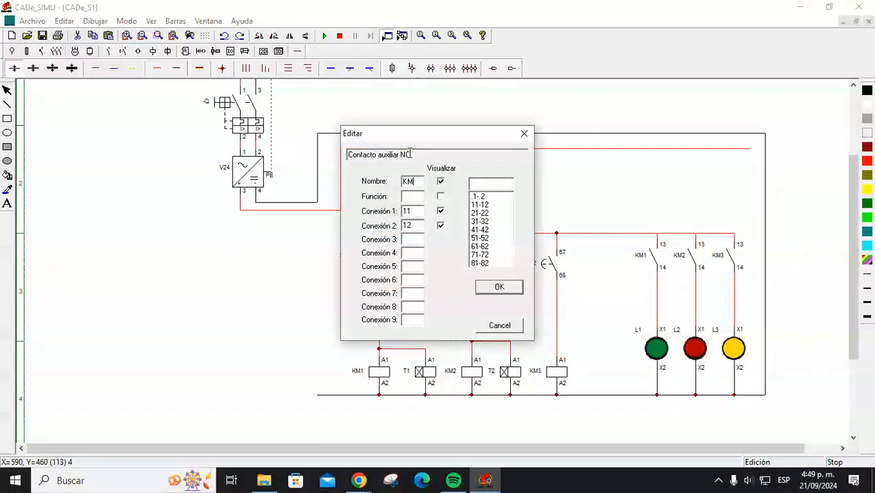
pyautogui.click(500, 288)
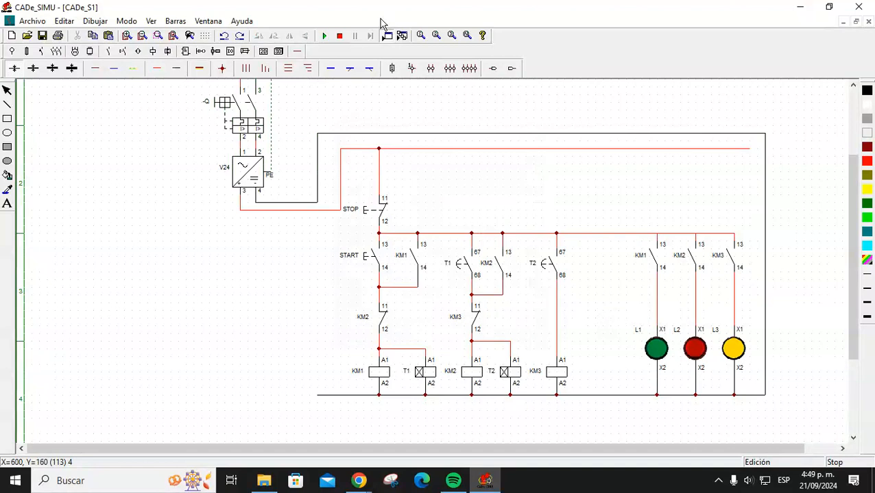
pyautogui.click(325, 36)
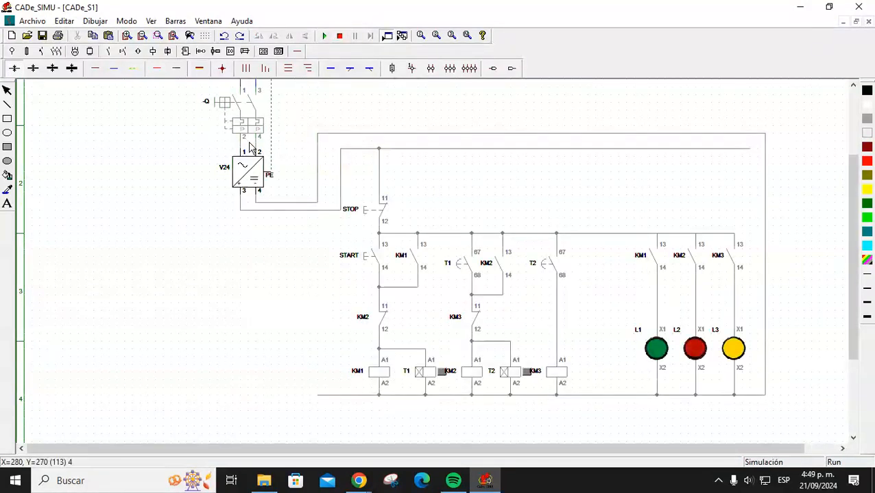
pyautogui.click(242, 118)
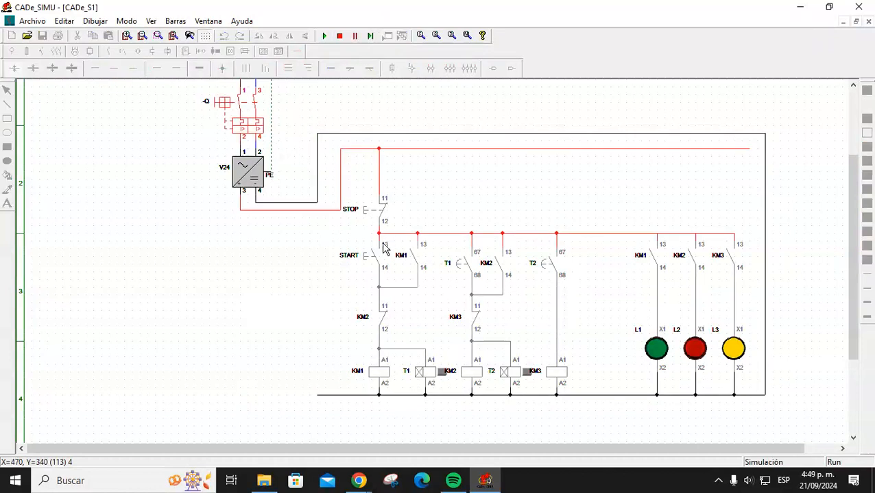
pyautogui.click(374, 263)
pyautogui.click(339, 35)
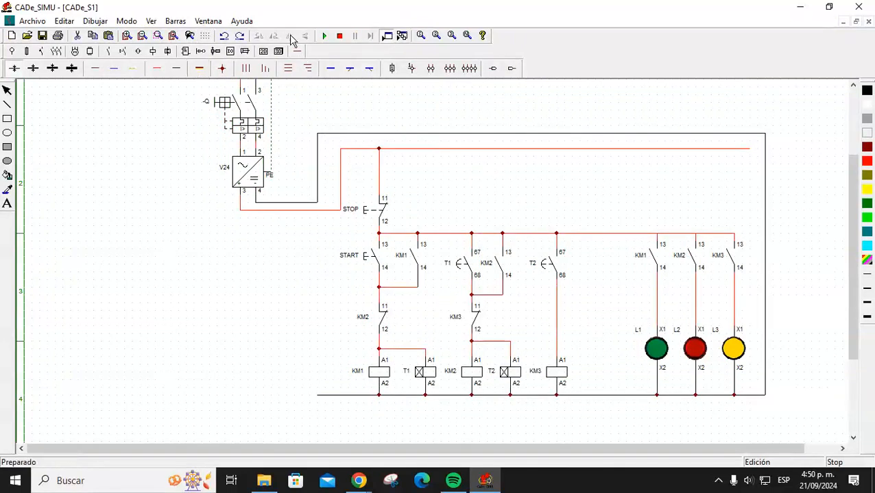
# Place a normally-open contact beside T2 and name it KM3.
pyautogui.click(108, 52)
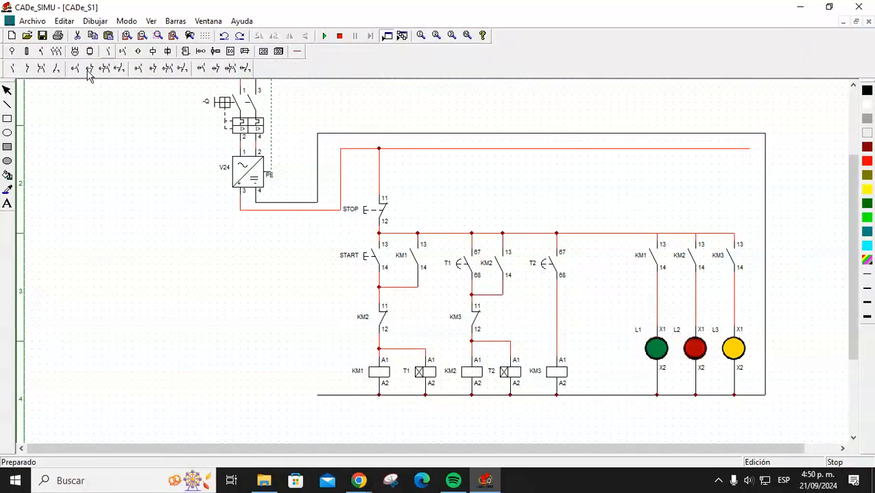
pyautogui.click(16, 71)
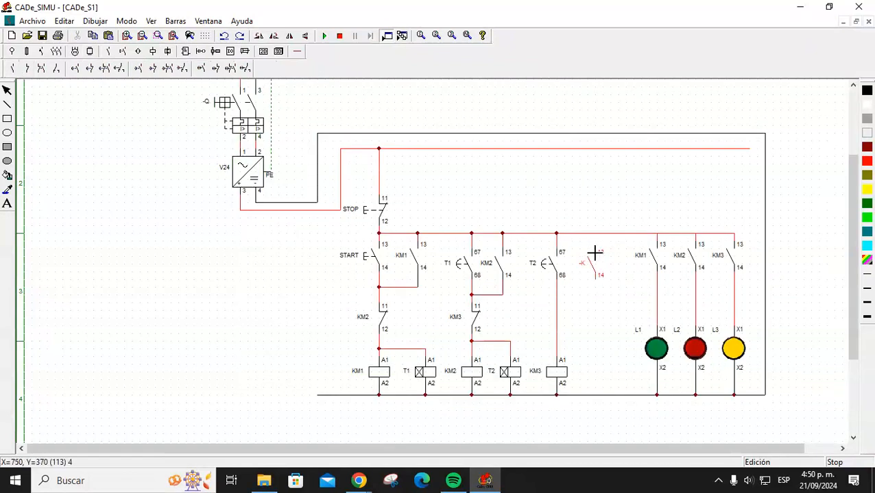
pyautogui.click(595, 254)
pyautogui.click(593, 272)
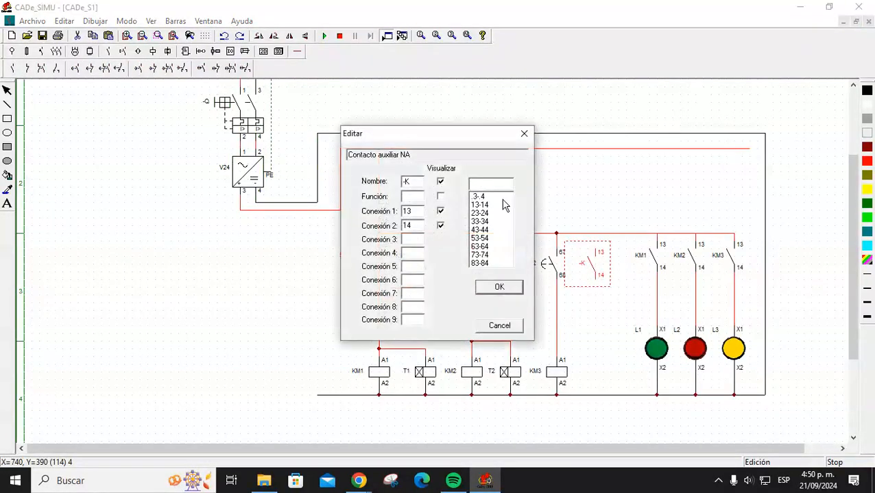
pyautogui.doubleClick(405, 181)
pyautogui.write('KM3')
pyautogui.press('Return')
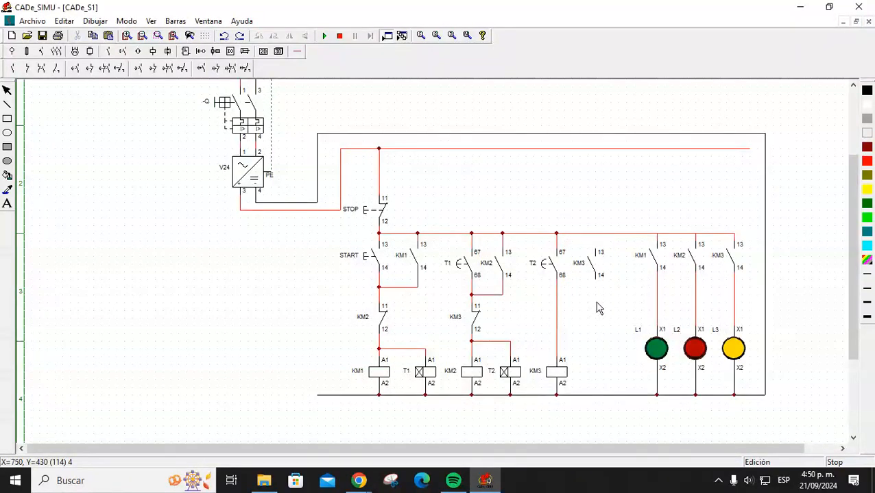
# Wire KM3's terminal 13 to the top supply line and terminal 14 to T2's output.
pyautogui.click(296, 52)
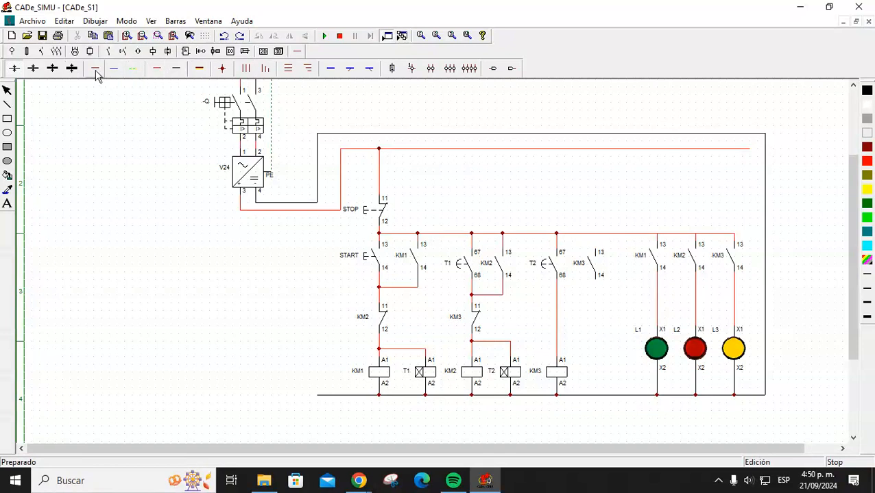
pyautogui.click(158, 71)
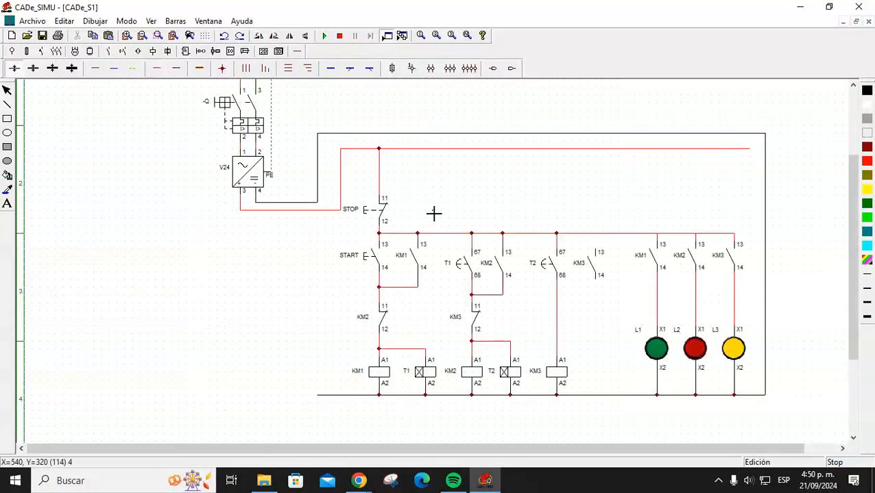
pyautogui.moveTo(596, 234); pyautogui.dragTo(596, 244)
pyautogui.moveTo(596, 277); pyautogui.dragTo(557, 299)
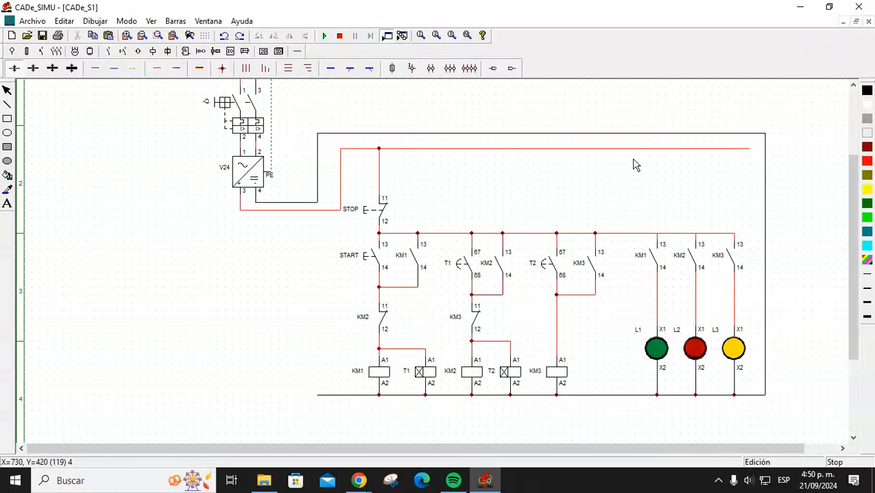
# Run the simulation, close breaker Q and press START to energise KM1.
pyautogui.click(325, 36)
pyautogui.click(240, 115)
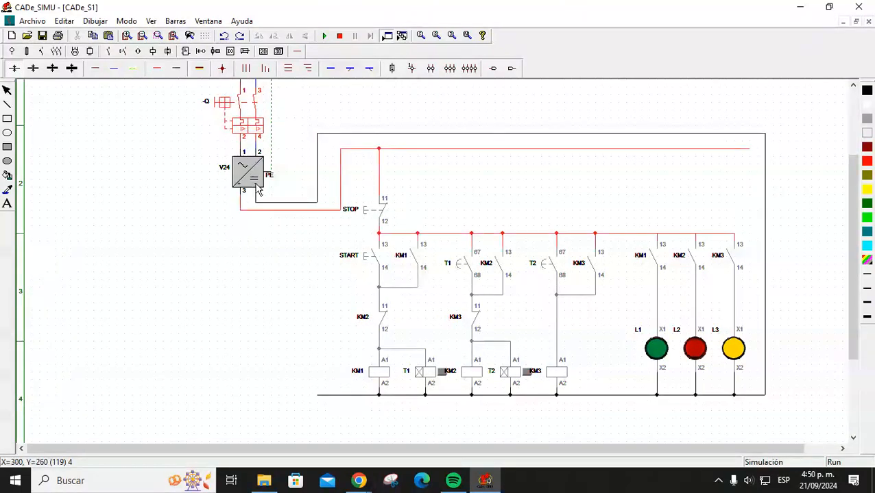
pyautogui.click(373, 264)
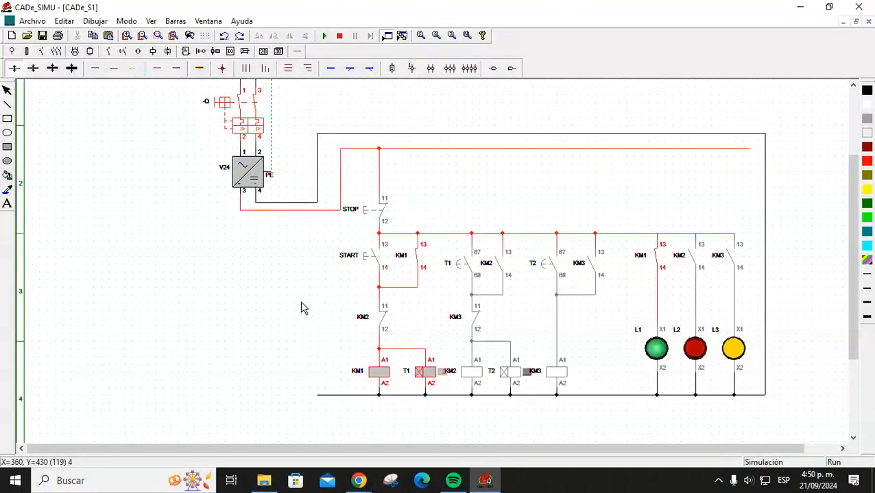
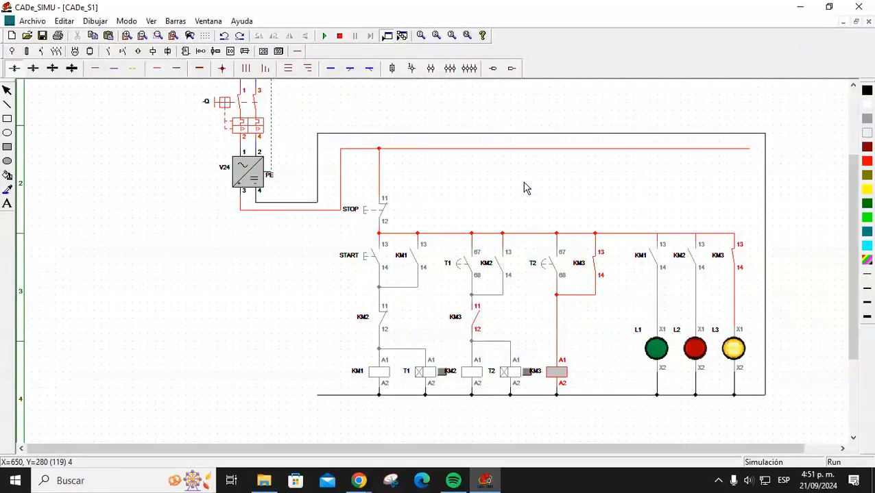
# Stop the simulation and place an on-delay timer coil beside the KM3 coil.
pyautogui.click(339, 35)
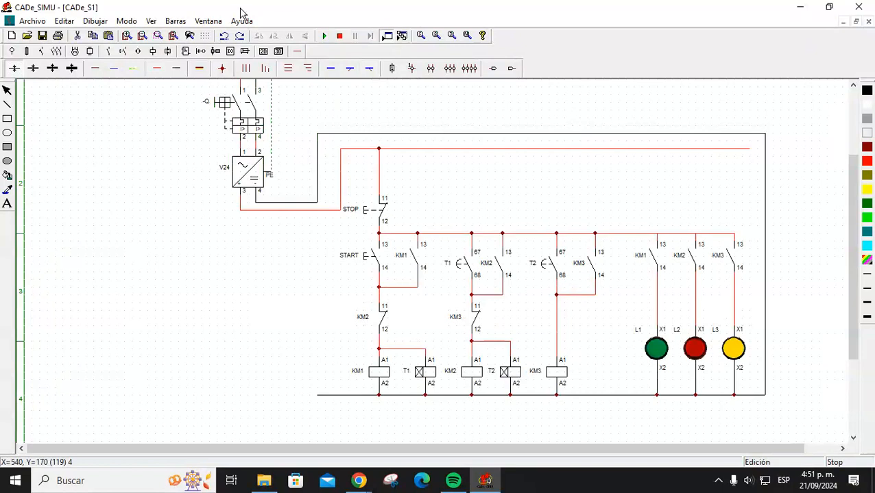
pyautogui.click(153, 51)
pyautogui.click(70, 69)
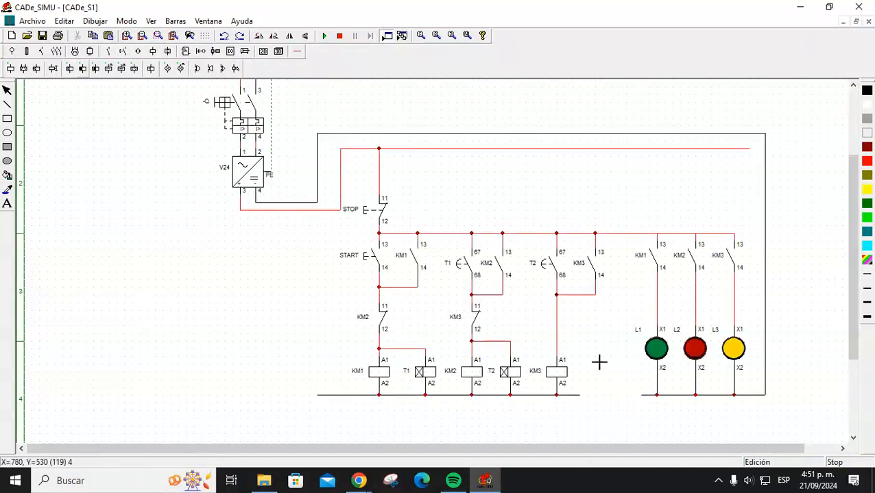
pyautogui.click(600, 361)
pyautogui.click(297, 51)
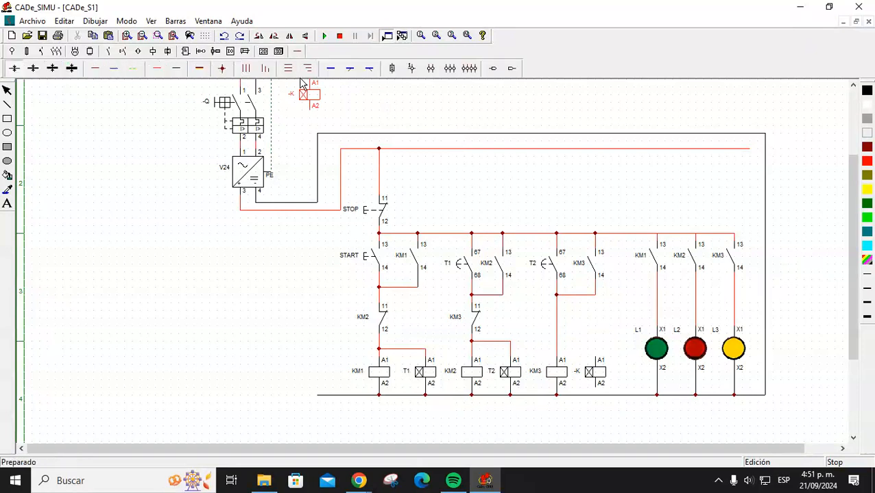
# Wire the new timer coil's A1 to KM3's line and rename it T3.
pyautogui.click(157, 68)
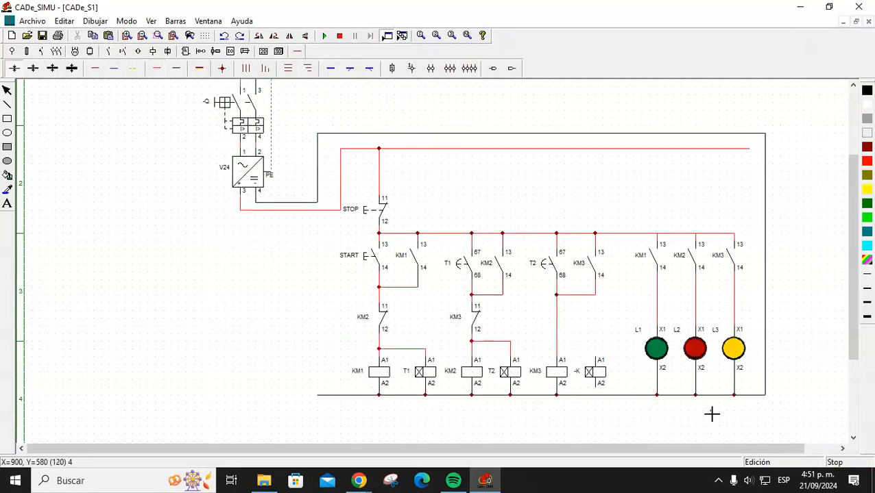
pyautogui.moveTo(596, 355); pyautogui.dragTo(556, 354)
pyautogui.click(177, 71)
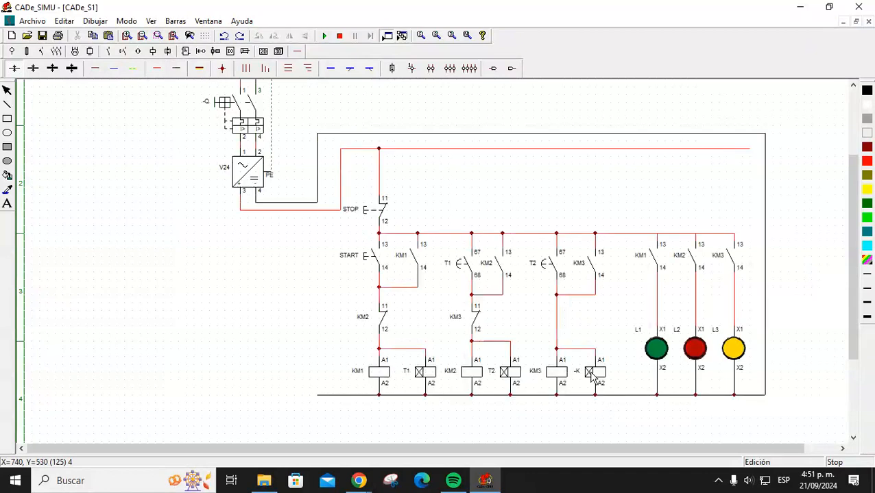
pyautogui.doubleClick(595, 371)
pyautogui.doubleClick(395, 183)
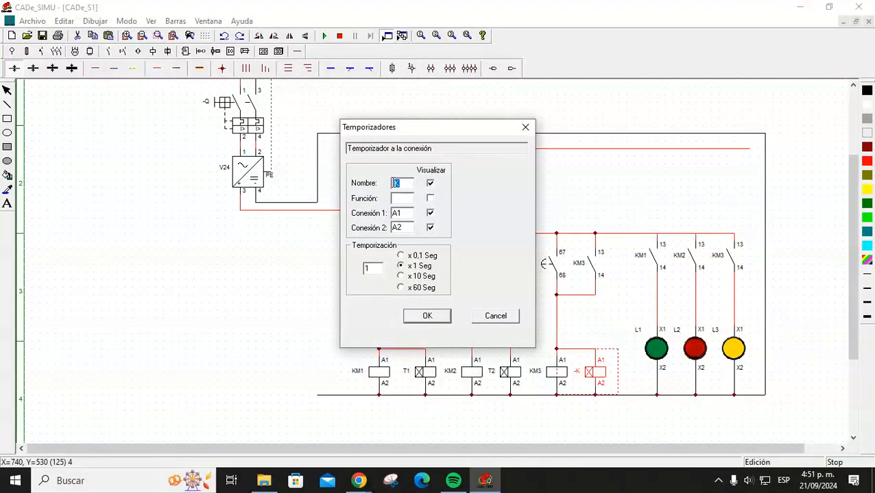
pyautogui.write('T3')
pyautogui.press('Return')
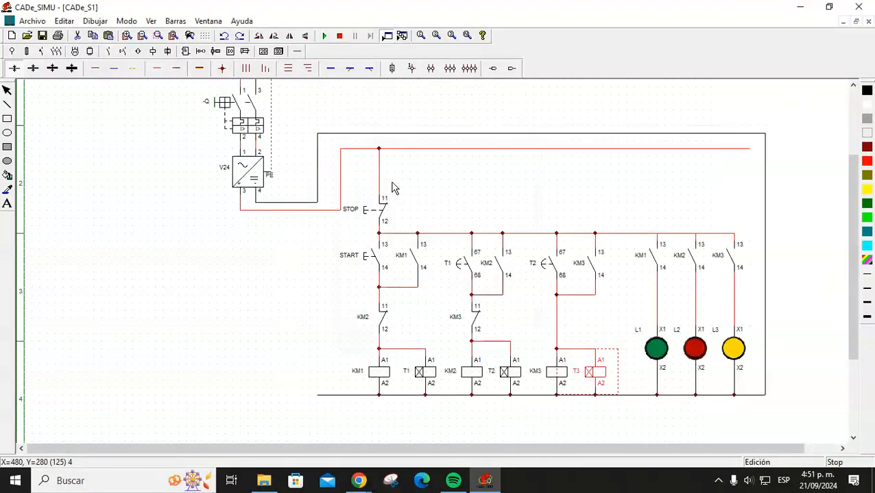
pyautogui.click(616, 164)
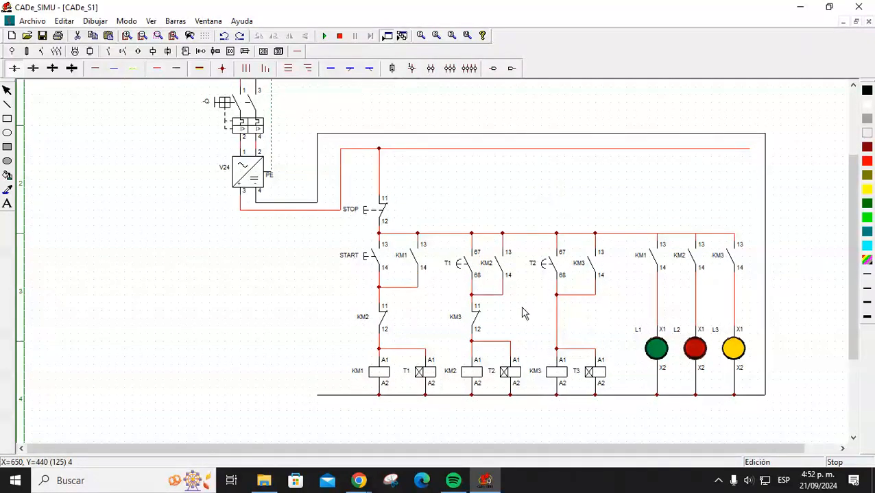
# Shift the KM1 hold-in contact back into place and nudge the KM3 contact in the KM2 branch left.
pyautogui.click(408, 261)
pyautogui.moveTo(407, 256)
pyautogui.mouseDown()
pyautogui.moveTo(398, 256)
pyautogui.moveTo(414, 280)
pyautogui.moveTo(405, 280)
pyautogui.moveTo(410, 262)
pyautogui.mouseUp()
pyautogui.click(424, 288)
pyautogui.click(414, 283)
pyautogui.click(404, 282)
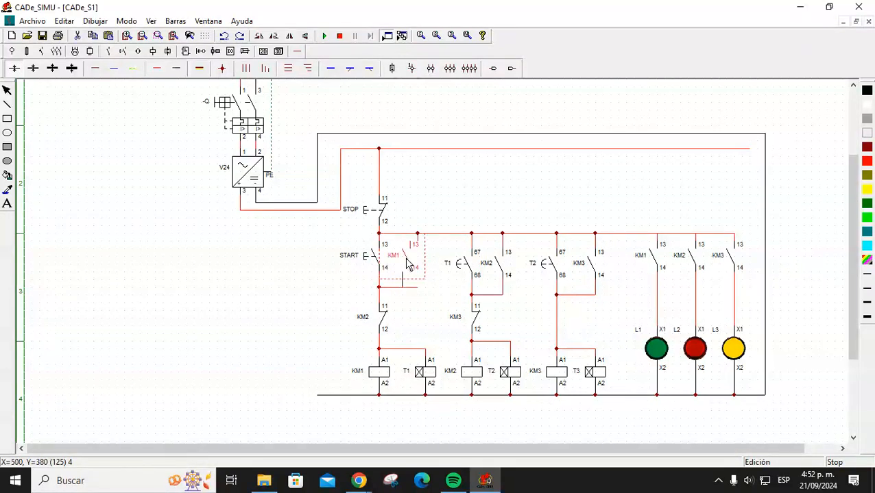
pyautogui.moveTo(453, 309); pyautogui.dragTo(445, 306)
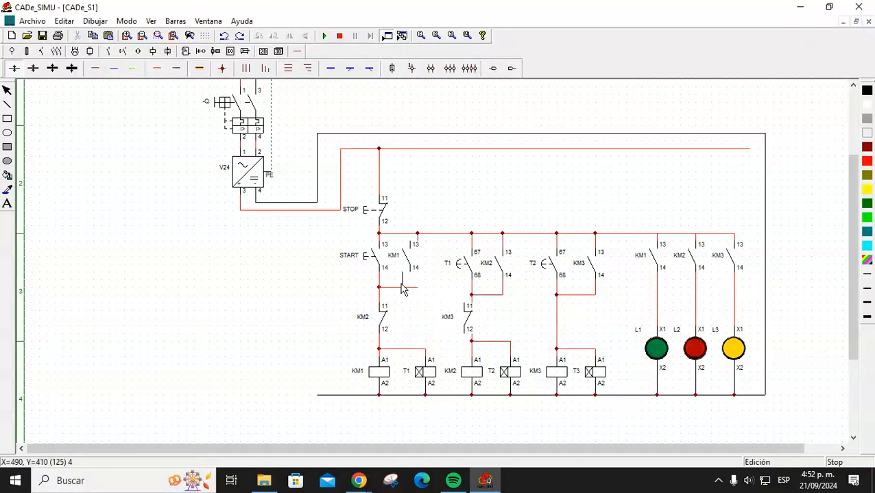
pyautogui.press('Delete')
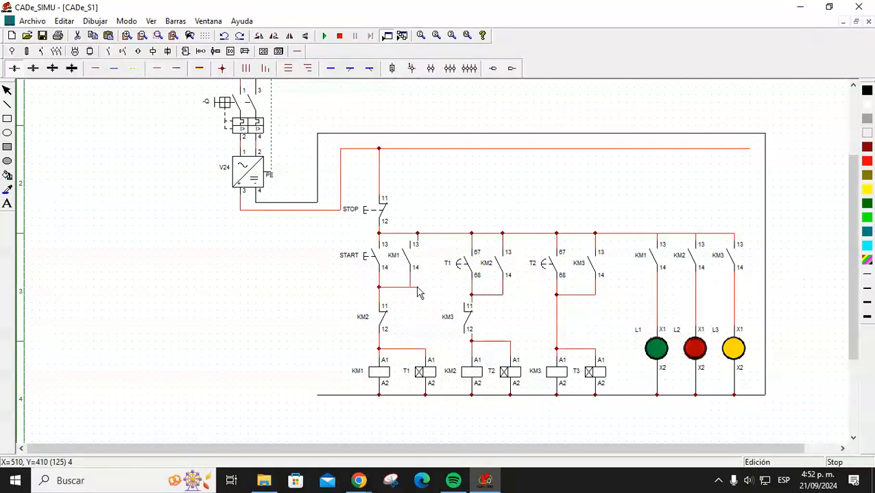
# Delete and restore the KM1 contact beside START, reconnecting the wire below it.
pyautogui.click(414, 248)
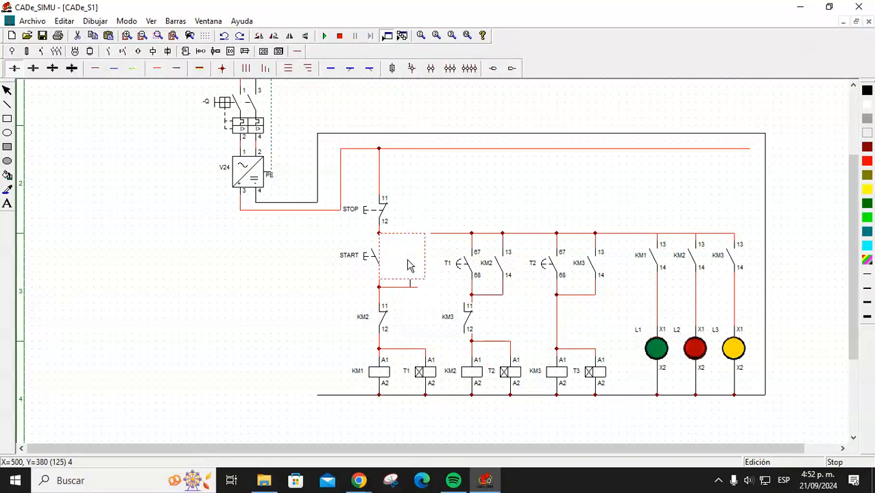
pyautogui.press('Delete')
pyautogui.hotkey('ctrl', 'z')
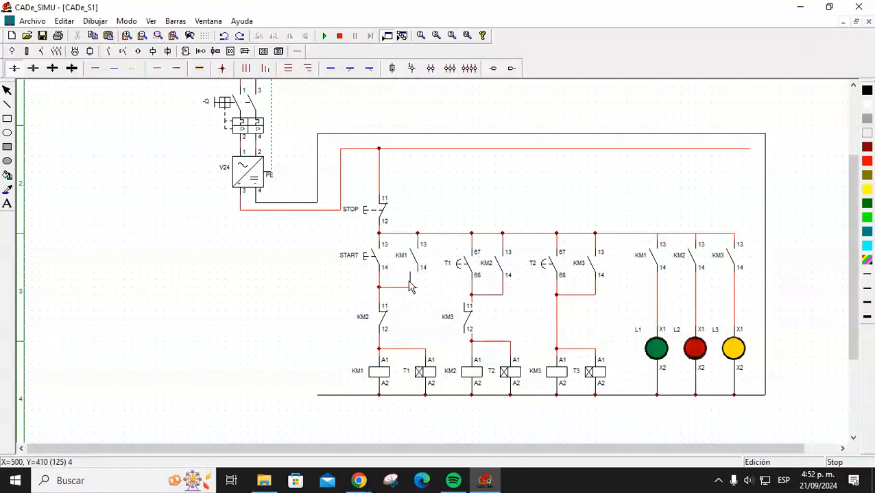
pyautogui.moveTo(410, 281); pyautogui.dragTo(414, 283)
pyautogui.click(428, 298)
# Place a normally-open timed contact (67/68) beside KM1 and name it T3, correcting an initial KM3 entry.
pyautogui.click(108, 53)
pyautogui.click(78, 69)
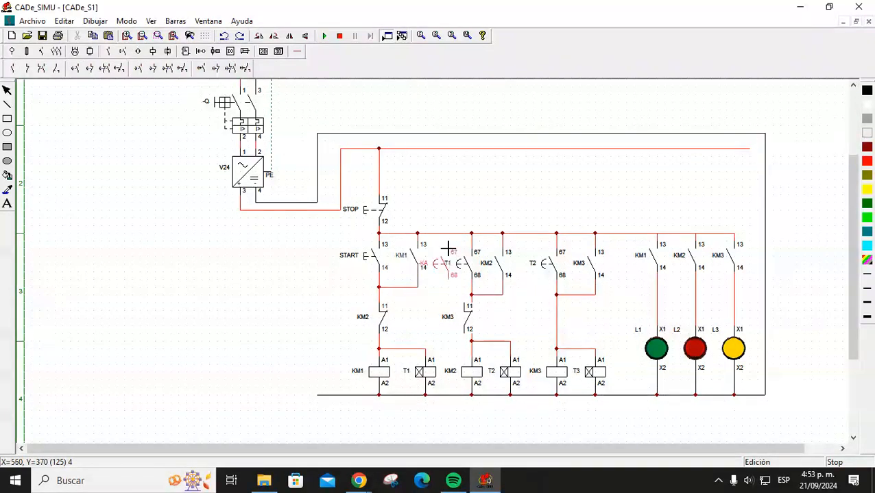
pyautogui.click(447, 245)
pyautogui.rightClick(459, 187)
pyautogui.doubleClick(442, 260)
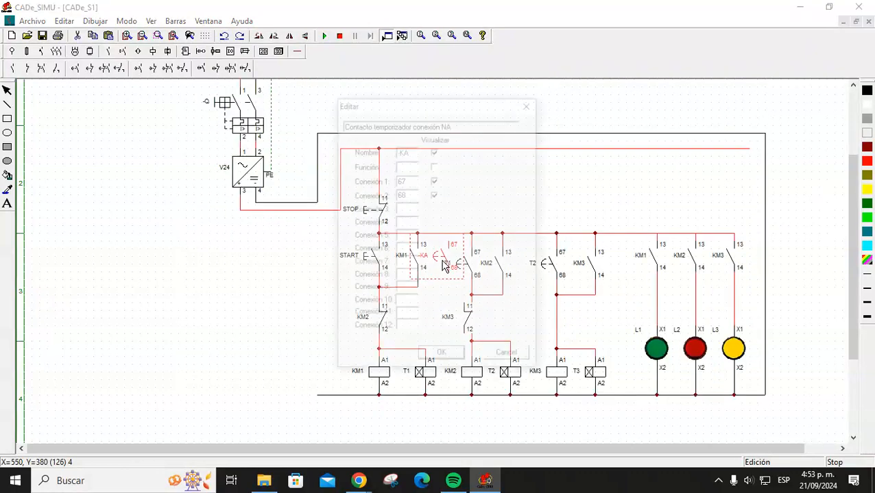
pyautogui.write('KM3')
pyautogui.press('Return')
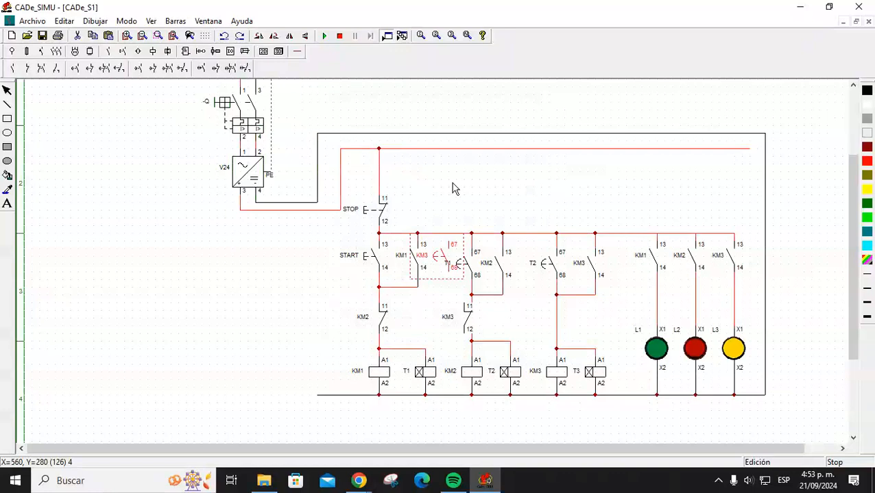
pyautogui.doubleClick(444, 262)
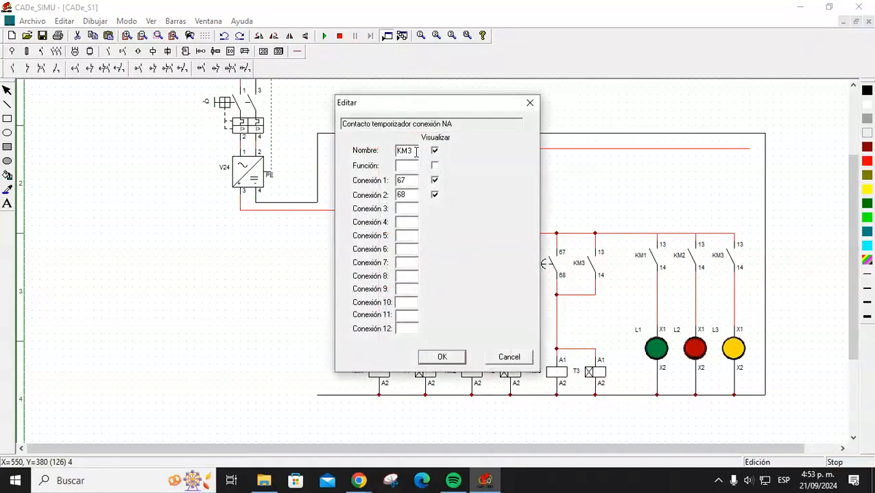
pyautogui.write('T3')
pyautogui.press('Return')
pyautogui.click(488, 159)
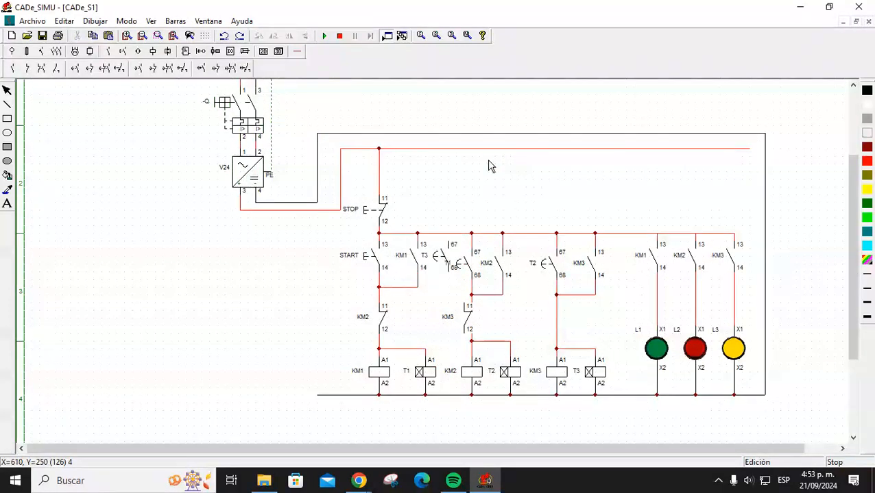
pyautogui.click(296, 51)
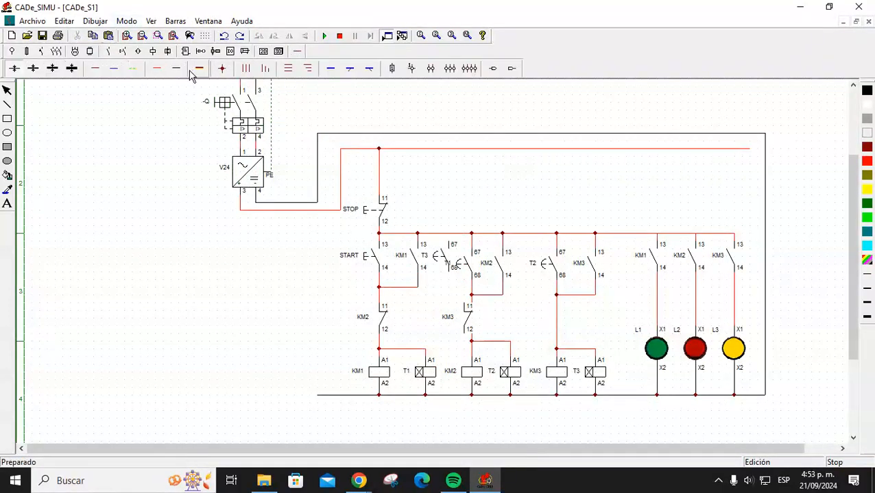
# Wire the T3 contact's top to the supply rail and its bottom into the KM1 branch.
pyautogui.moveTo(449, 242); pyautogui.dragTo(451, 237)
pyautogui.moveTo(451, 274)
pyautogui.mouseDown()
pyautogui.moveTo(452, 297)
pyautogui.moveTo(420, 293)
pyautogui.mouseUp()
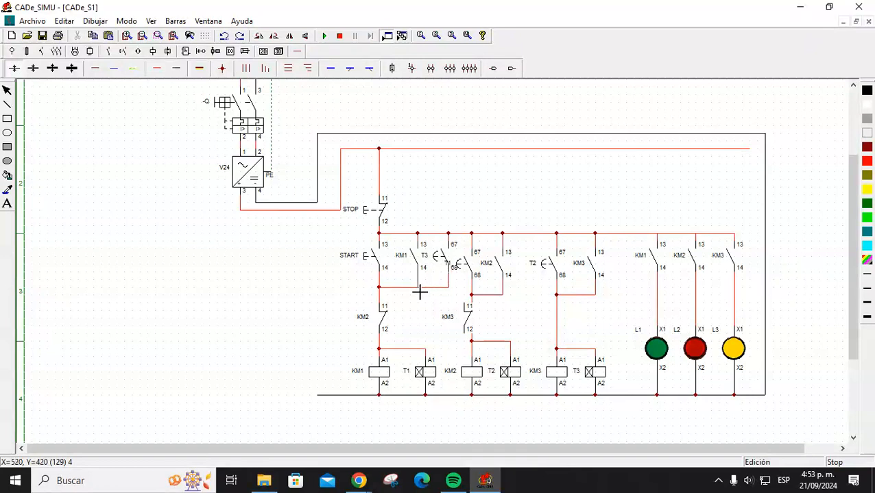
pyautogui.press('Escape')
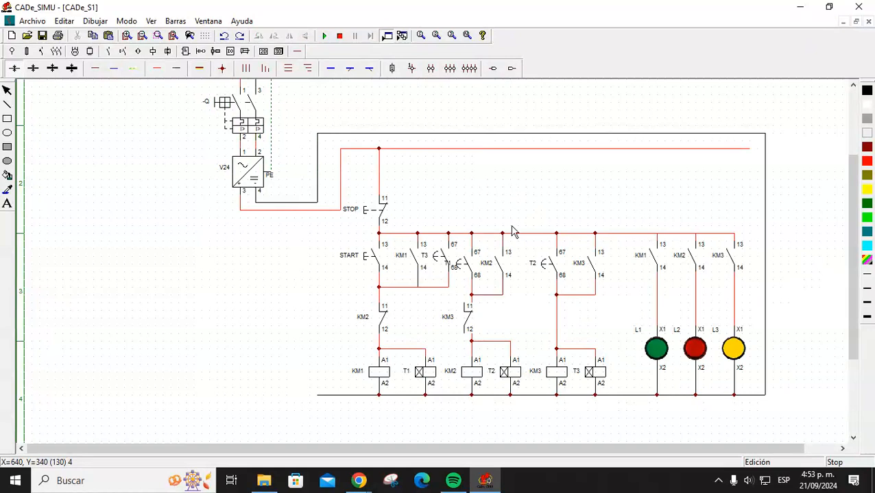
# Nudge the KM3 contact right and shift the KM2 and T2 column one step right.
pyautogui.moveTo(468, 317); pyautogui.dragTo(477, 318)
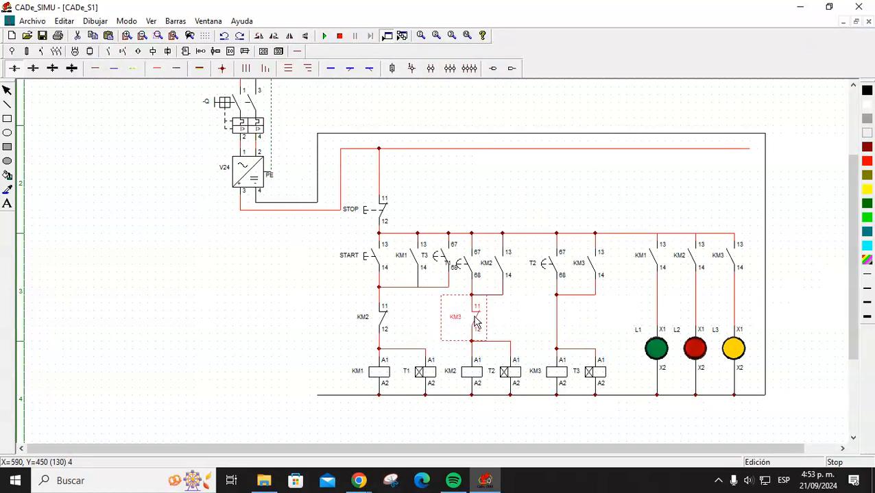
pyautogui.click(529, 329)
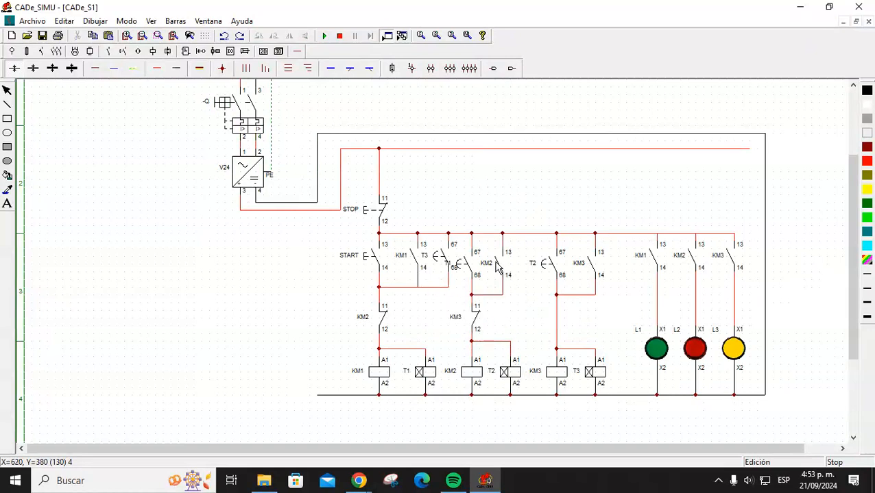
pyautogui.moveTo(457, 196); pyautogui.dragTo(534, 415)
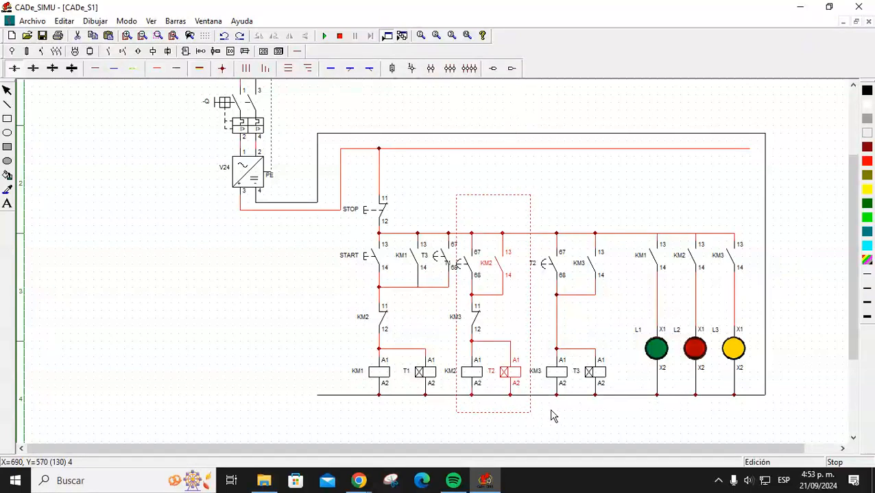
pyautogui.click(495, 169)
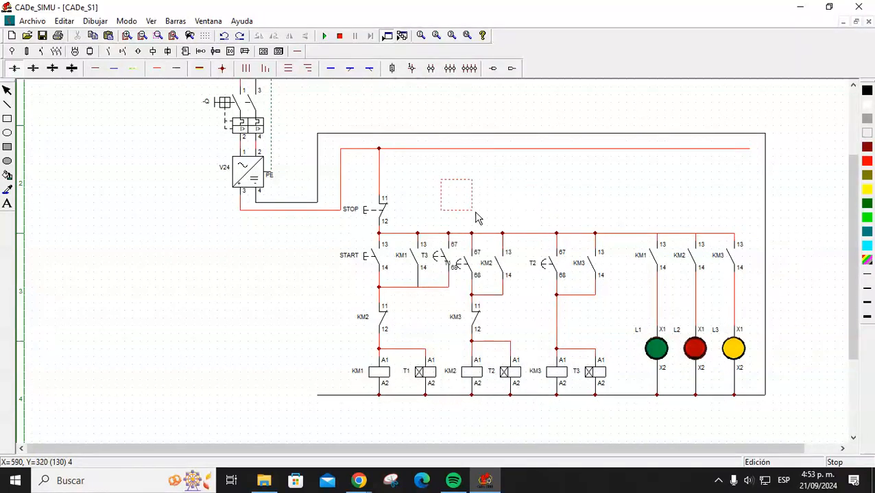
pyautogui.moveTo(529, 393); pyautogui.dragTo(534, 414)
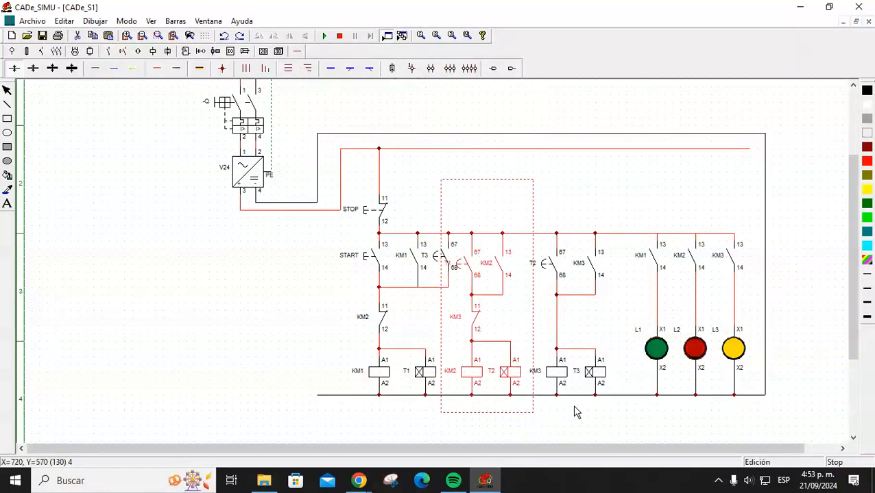
pyautogui.click(522, 380)
pyautogui.moveTo(525, 381); pyautogui.dragTo(533, 382)
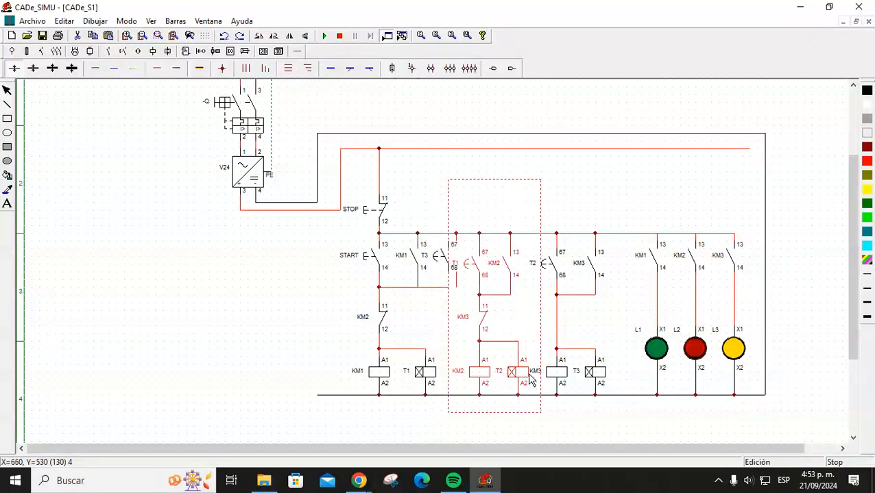
pyautogui.click(575, 173)
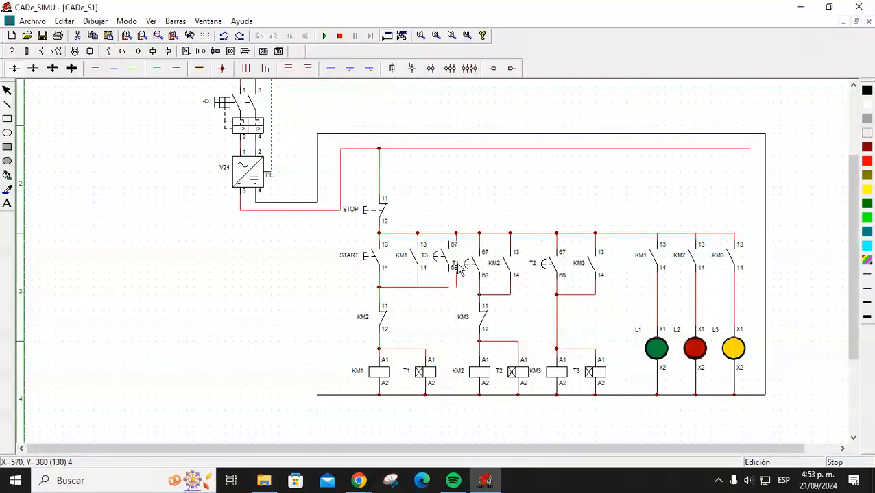
# Lift the T3 timed contact above the rungs into empty space.
pyautogui.moveTo(452, 264)
pyautogui.mouseDown()
pyautogui.moveTo(445, 250)
pyautogui.moveTo(482, 167)
pyautogui.mouseUp()
pyautogui.click(445, 223)
pyautogui.moveTo(445, 223); pyautogui.dragTo(467, 249)
pyautogui.click(456, 224)
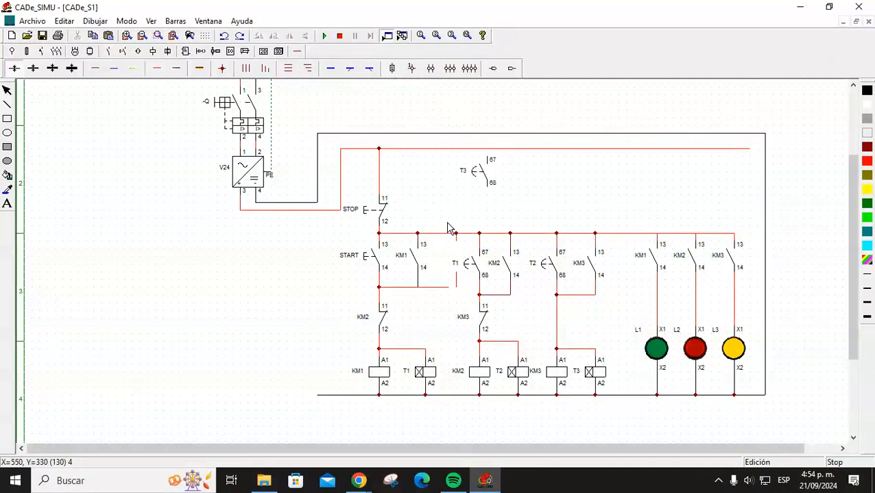
# Rearrange the wire junctions and place the KM1 hold-in contact in parallel with START.
pyautogui.moveTo(441, 211); pyautogui.dragTo(462, 276)
pyautogui.moveTo(441, 244); pyautogui.dragTo(451, 239)
pyautogui.moveTo(456, 279); pyautogui.dragTo(450, 279)
pyautogui.click(462, 289)
pyautogui.moveTo(415, 264); pyautogui.dragTo(421, 167)
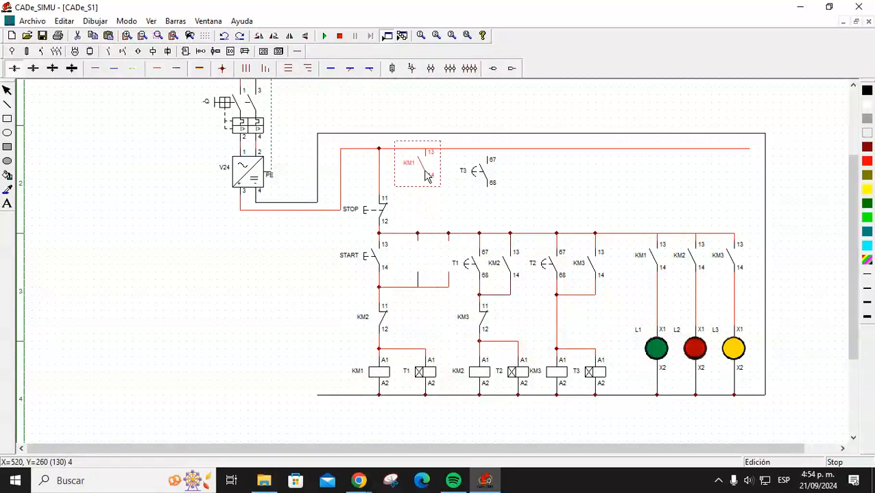
pyautogui.moveTo(410, 219); pyautogui.dragTo(411, 239)
pyautogui.click(418, 281)
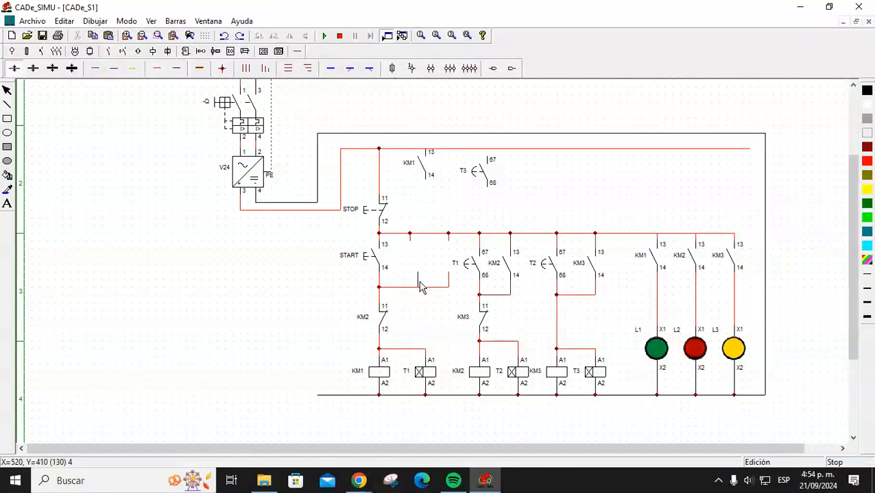
pyautogui.moveTo(418, 278); pyautogui.dragTo(411, 278)
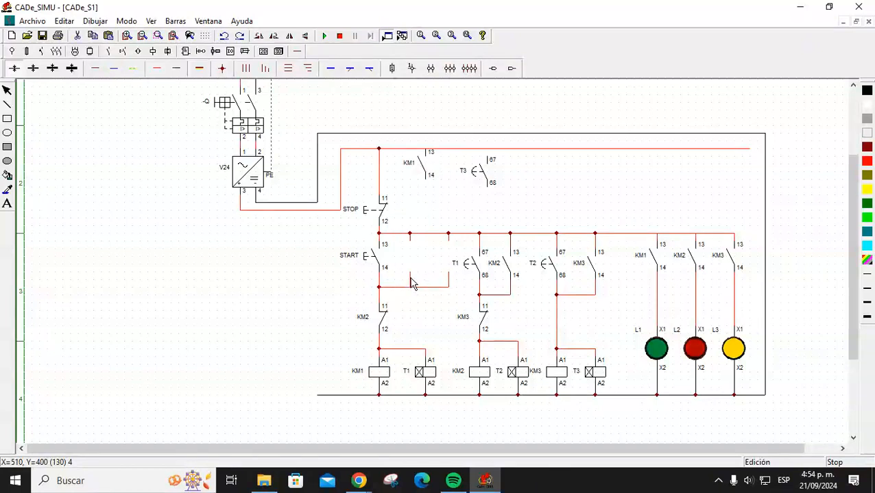
pyautogui.moveTo(428, 178); pyautogui.dragTo(413, 268)
# Move the T3 contact beside T1 on the KM1 rung.
pyautogui.click(481, 177)
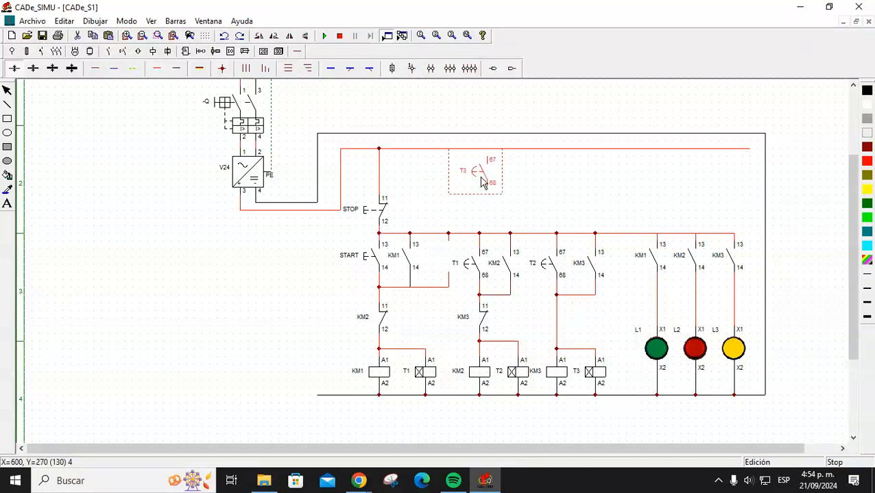
pyautogui.moveTo(478, 194); pyautogui.dragTo(449, 268)
pyautogui.click(477, 185)
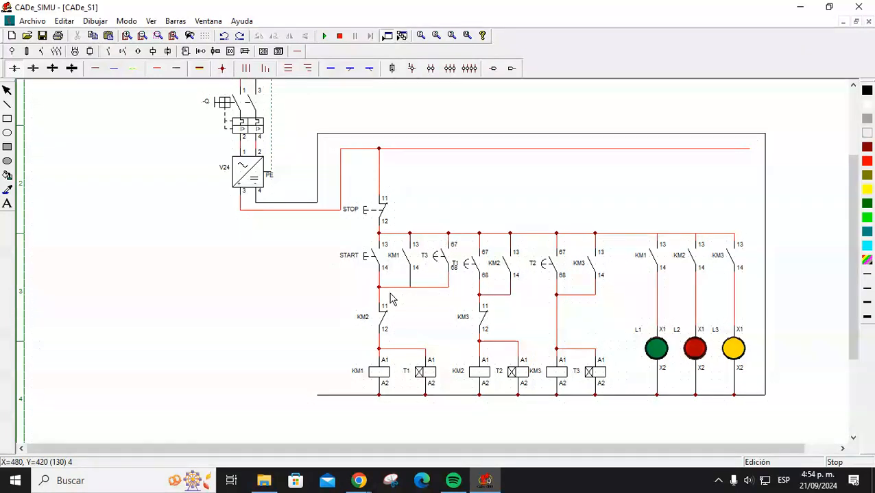
# Run the simulation, close breaker Q and press START repeatedly to check whether KM1 latches.
pyautogui.click(325, 38)
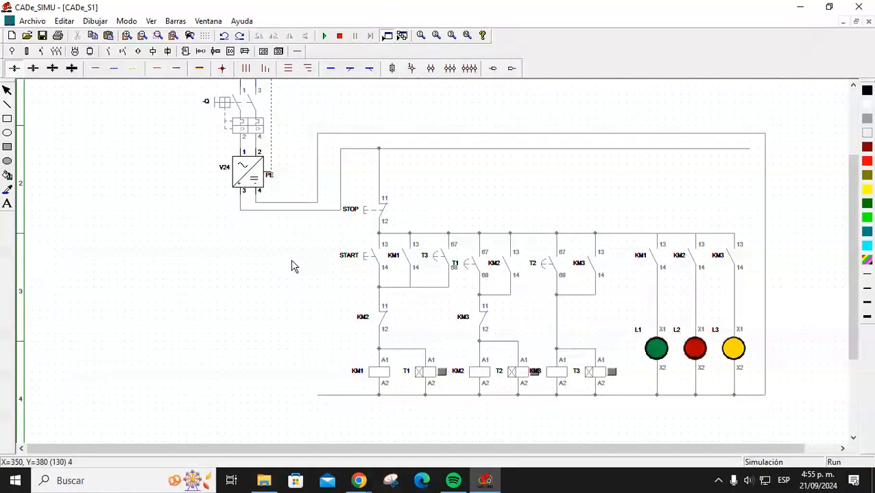
pyautogui.click(241, 126)
pyautogui.click(367, 258)
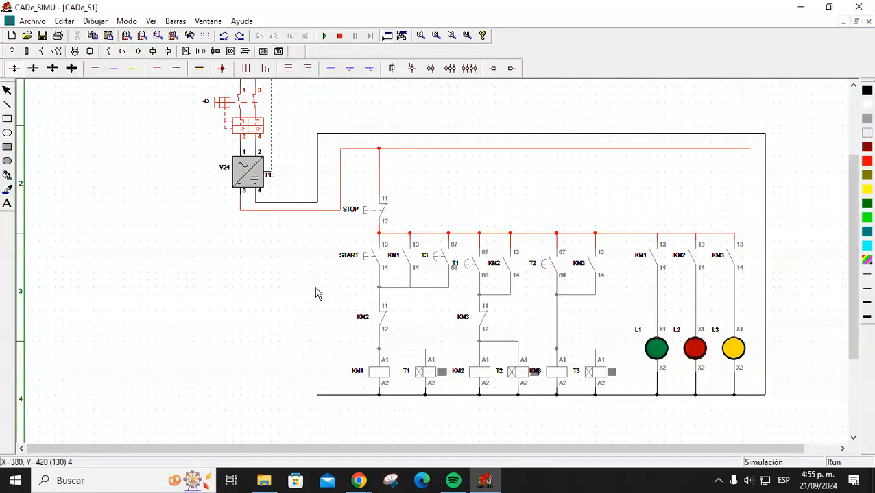
pyautogui.click(369, 263)
pyautogui.click(368, 263)
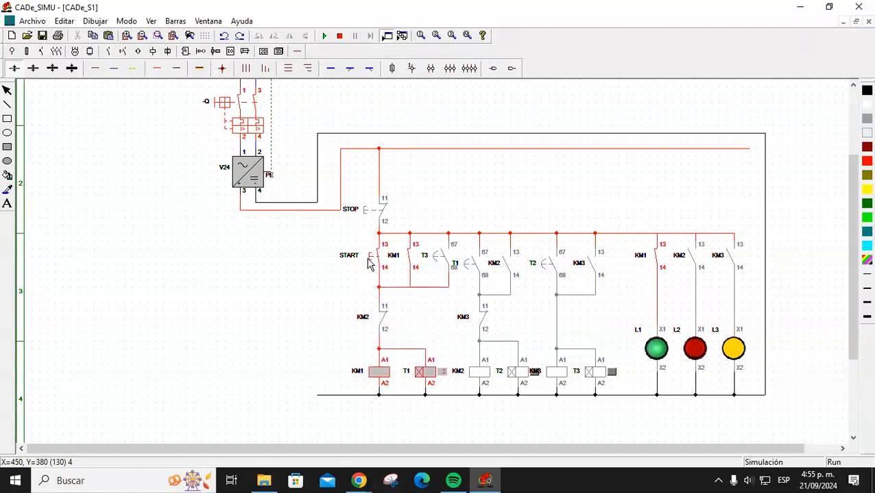
pyautogui.click(369, 263)
pyautogui.click(369, 262)
pyautogui.click(369, 263)
pyautogui.click(369, 263)
pyautogui.click(369, 262)
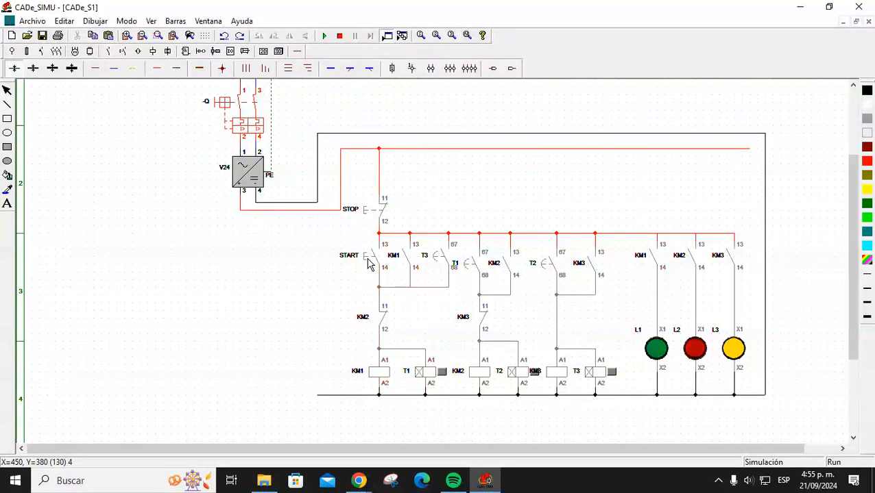
pyautogui.click(369, 262)
pyautogui.click(369, 262)
pyautogui.click(369, 262)
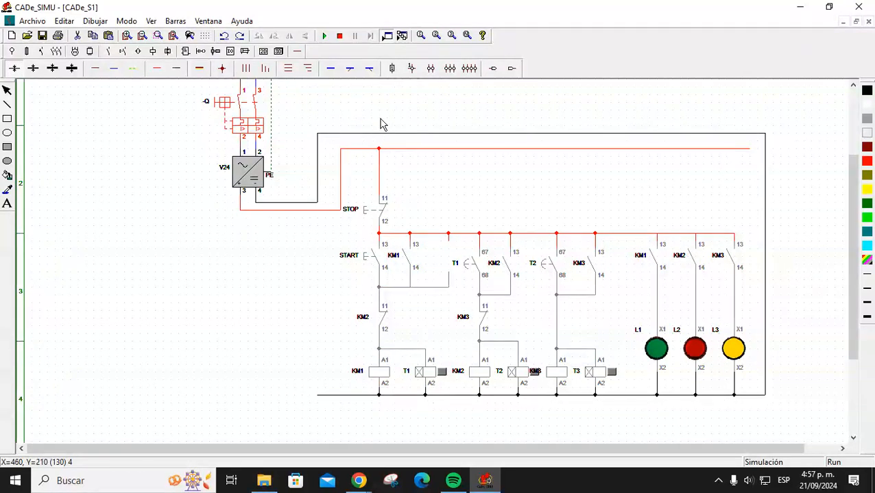
# Stop the simulation and delete the leftover wire stubs under START and KM1.
pyautogui.click(340, 37)
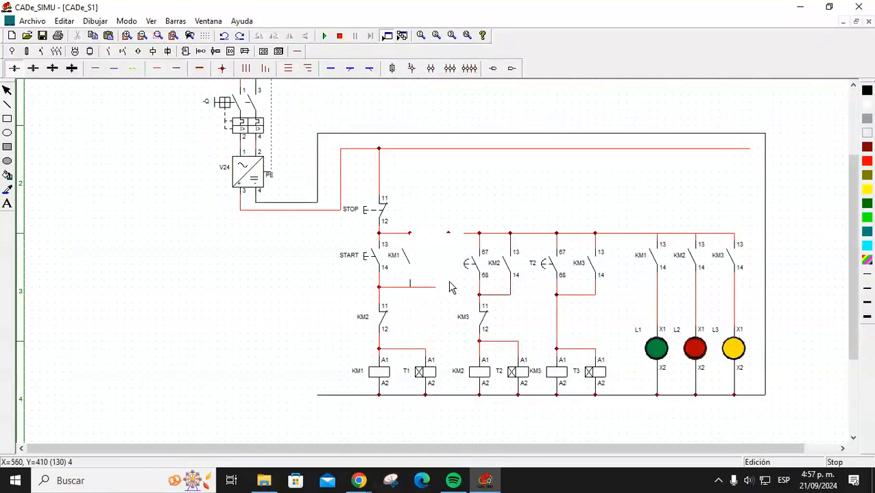
pyautogui.click(450, 288)
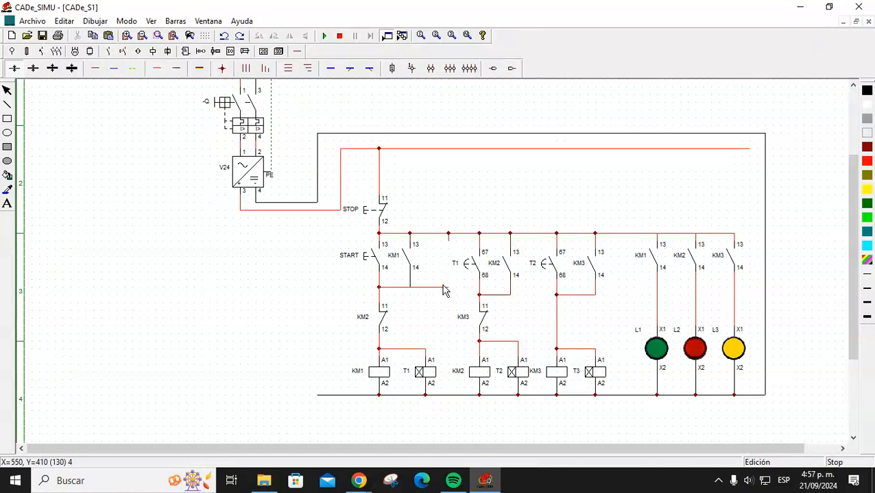
pyautogui.click(444, 288)
pyautogui.press('Delete')
pyautogui.click(416, 288)
pyautogui.press('Delete')
pyautogui.press('Delete')
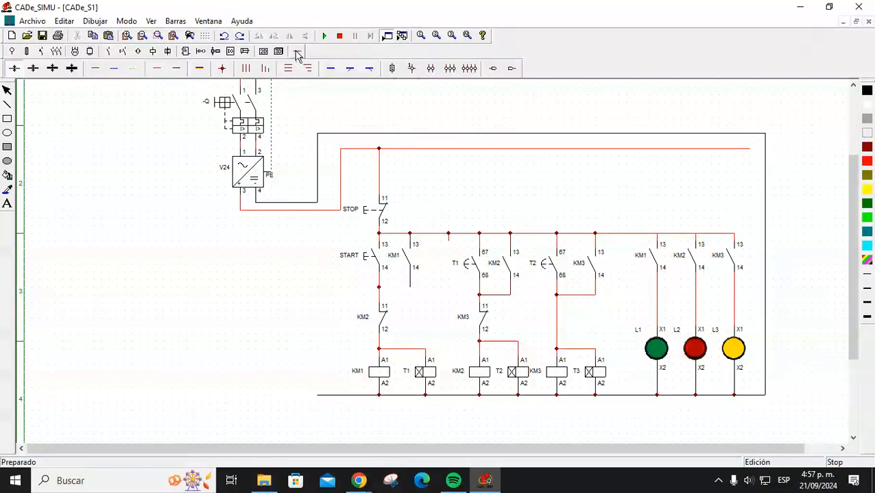
# Place a normally-open timed contact T3 beside the KM1 contact.
pyautogui.click(153, 52)
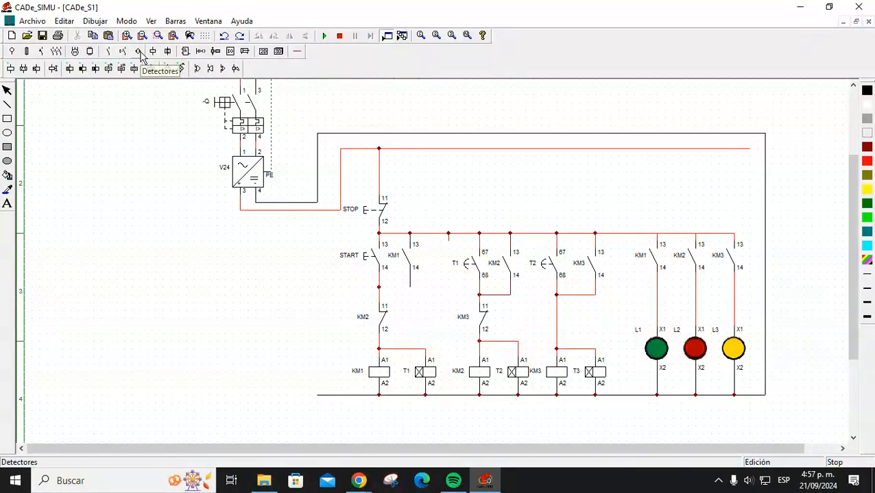
pyautogui.click(124, 53)
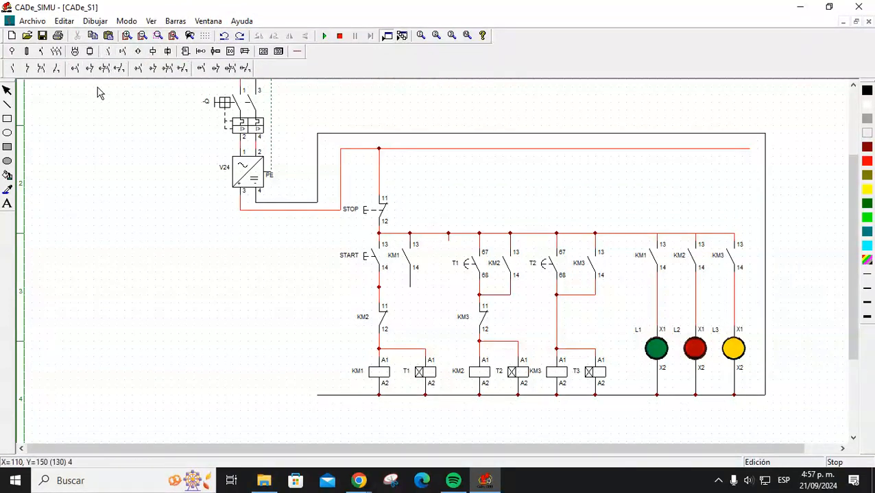
pyautogui.click(76, 69)
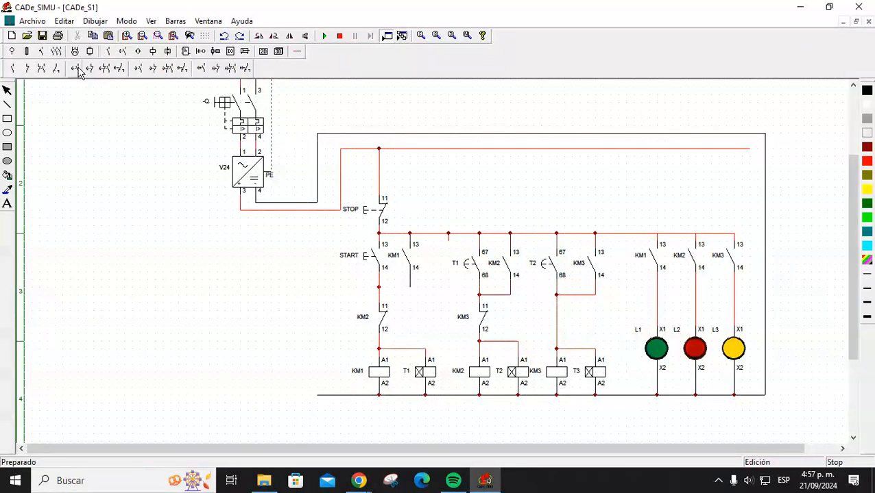
pyautogui.click(451, 247)
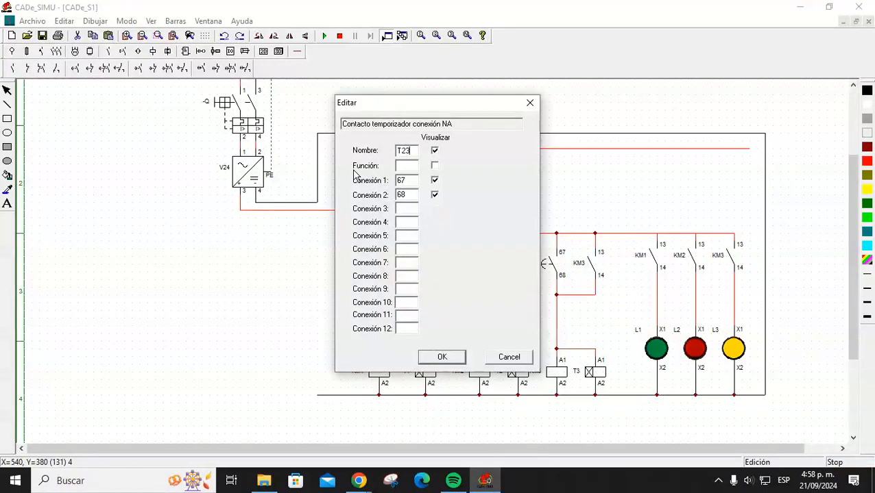
pyautogui.press('Return')
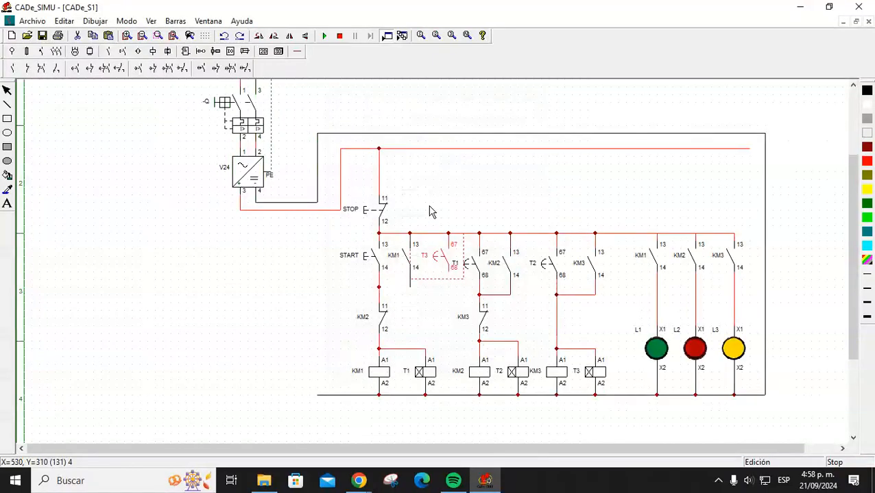
# Wire KM1 terminal 14 to the START branch and T3 terminal 68, then restart the simulation.
pyautogui.click(297, 51)
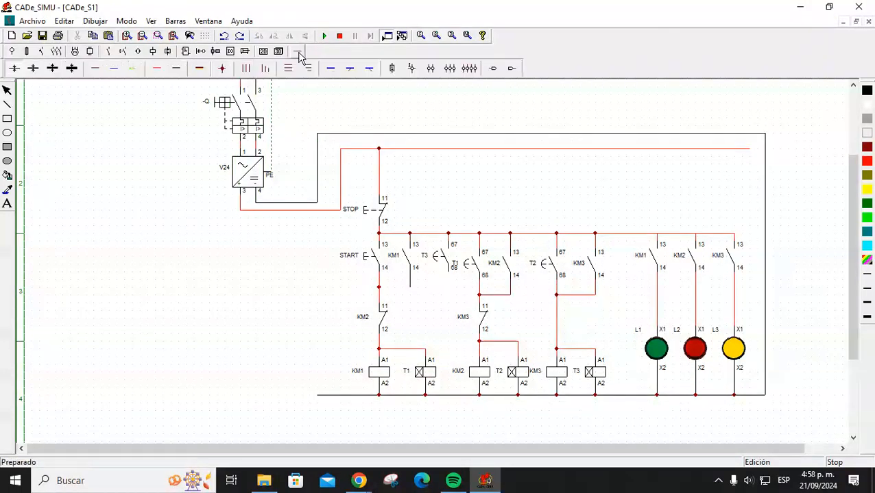
pyautogui.click(157, 69)
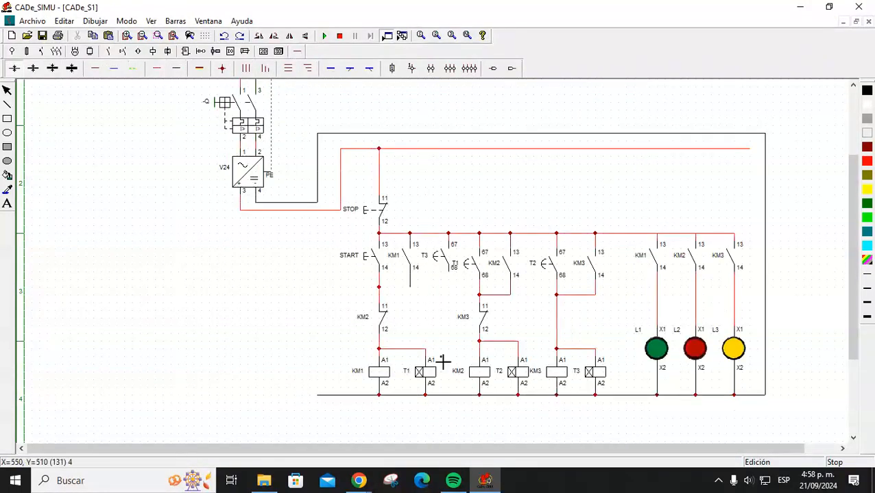
pyautogui.moveTo(409, 287); pyautogui.dragTo(379, 287)
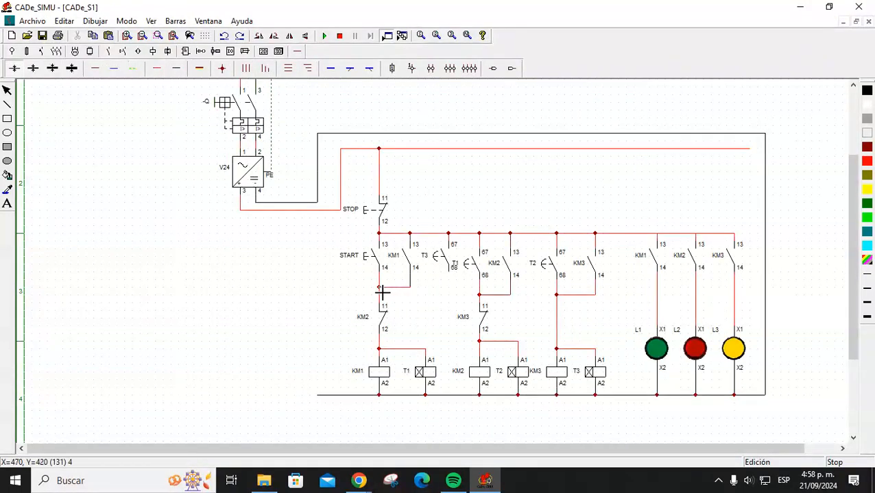
pyautogui.moveTo(448, 288); pyautogui.dragTo(413, 294)
pyautogui.rightClick(431, 304)
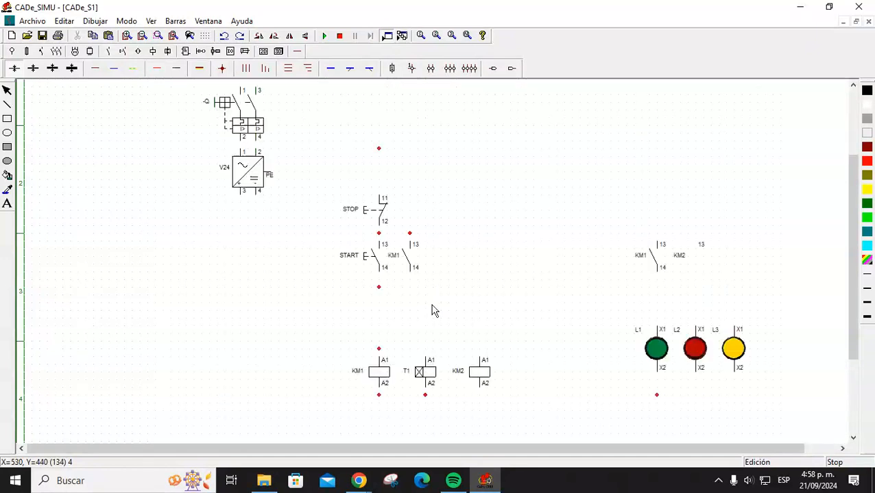
pyautogui.click(325, 35)
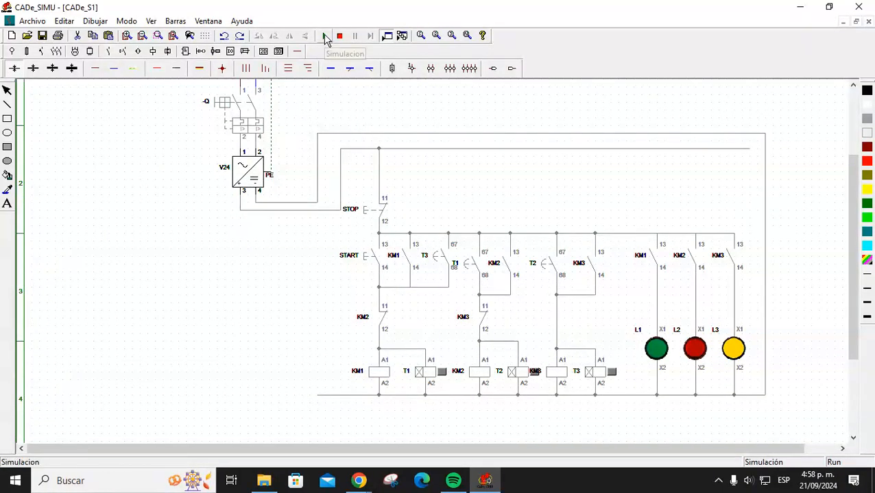
# Close breaker Q, press STOP then START, watch the timed sequence, and stop the simulation.
pyautogui.click(235, 112)
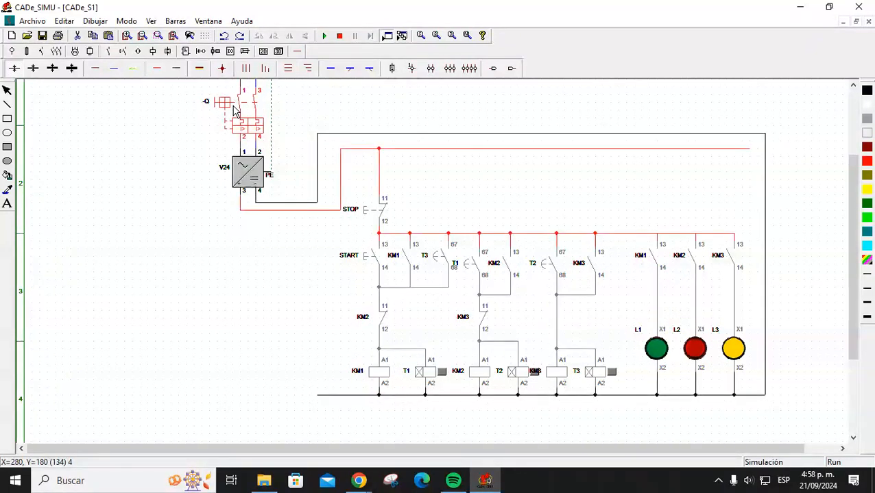
pyautogui.click(362, 218)
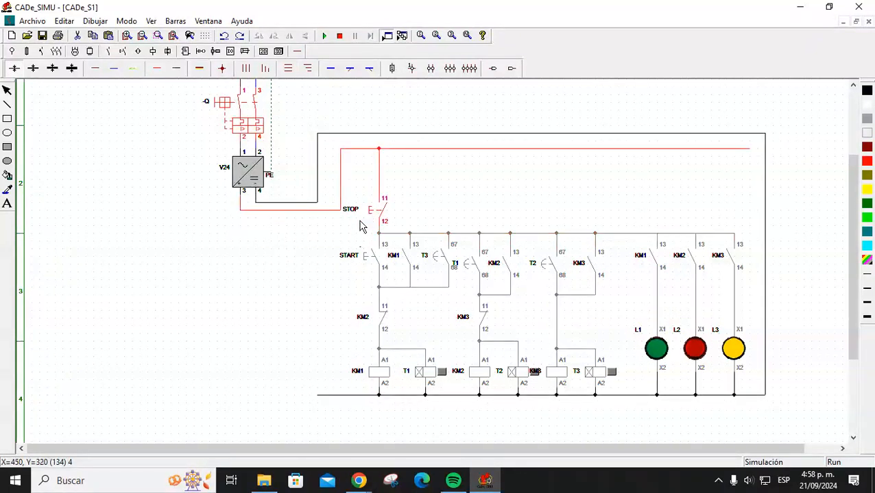
pyautogui.click(361, 259)
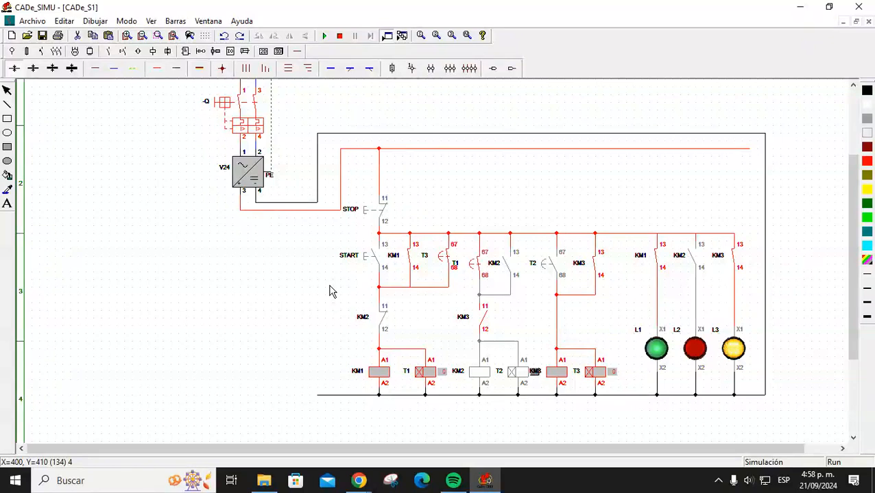
pyautogui.click(340, 36)
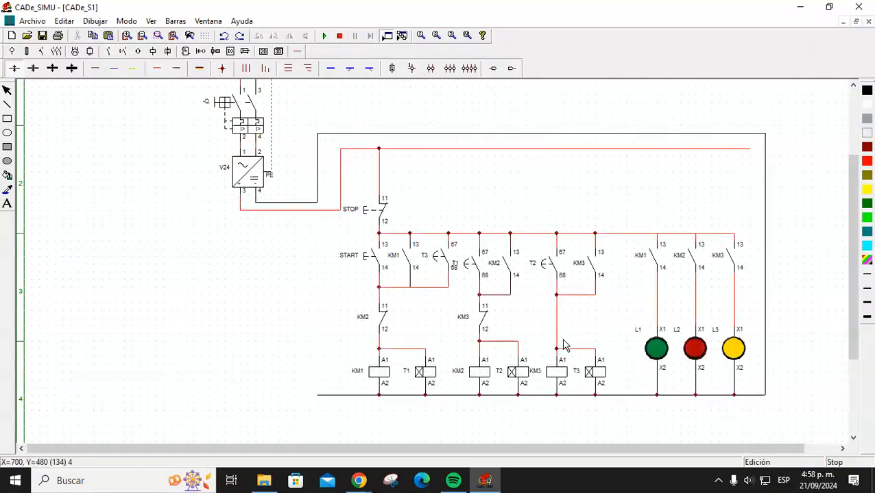
# Delete the wire above the KM3 coil, insert a contact there and wire it to the coil's A1 node.
pyautogui.press('Delete')
pyautogui.click(109, 53)
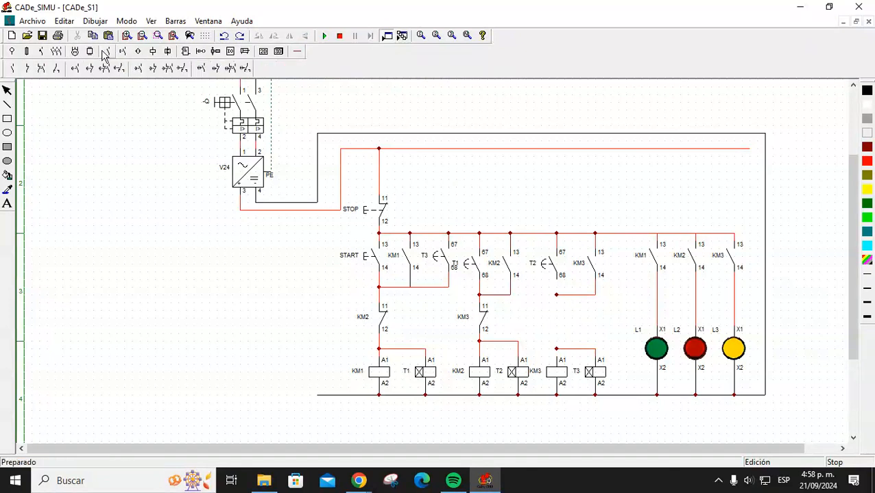
pyautogui.click(26, 69)
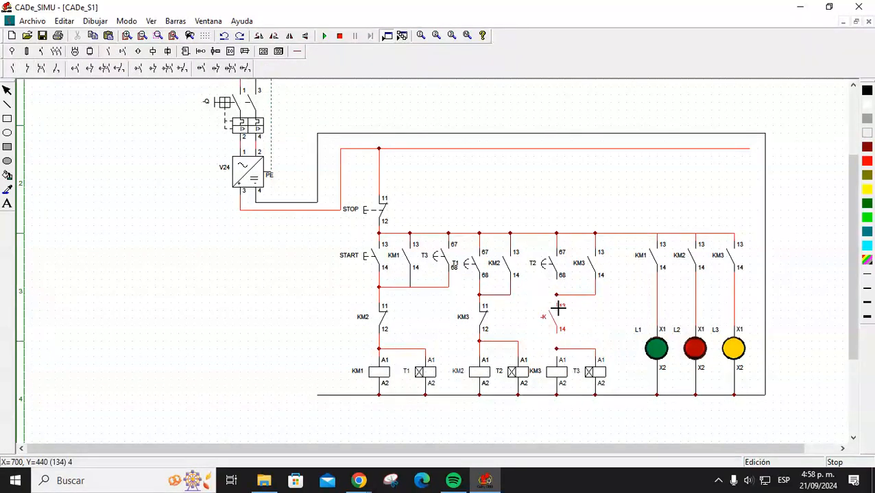
pyautogui.click(296, 52)
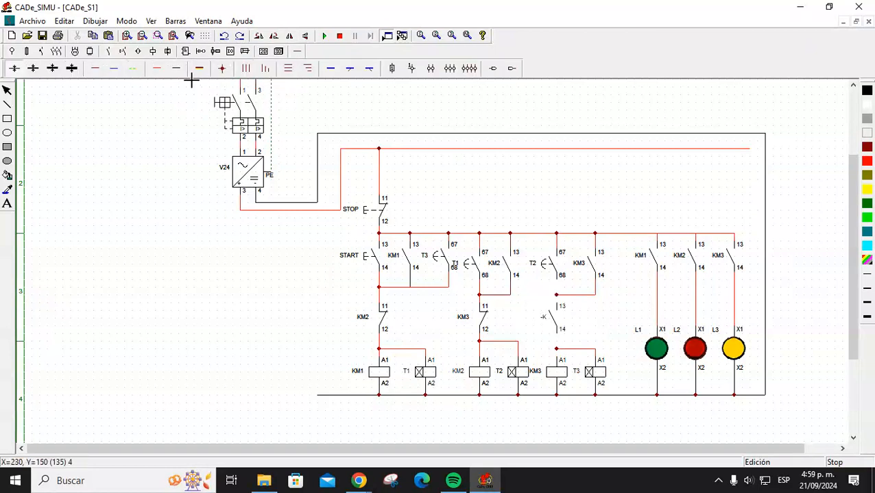
pyautogui.click(158, 71)
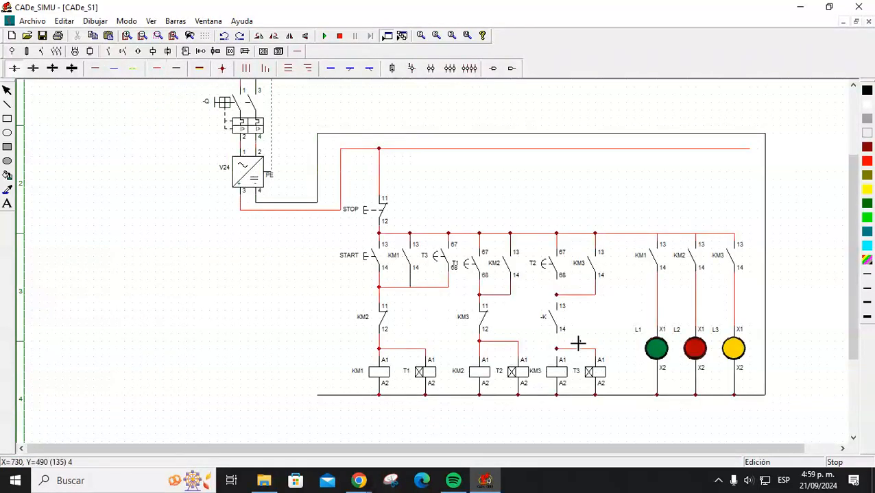
pyautogui.moveTo(558, 306); pyautogui.dragTo(562, 283)
pyautogui.moveTo(560, 337); pyautogui.dragTo(560, 348)
pyautogui.rightClick(309, 328)
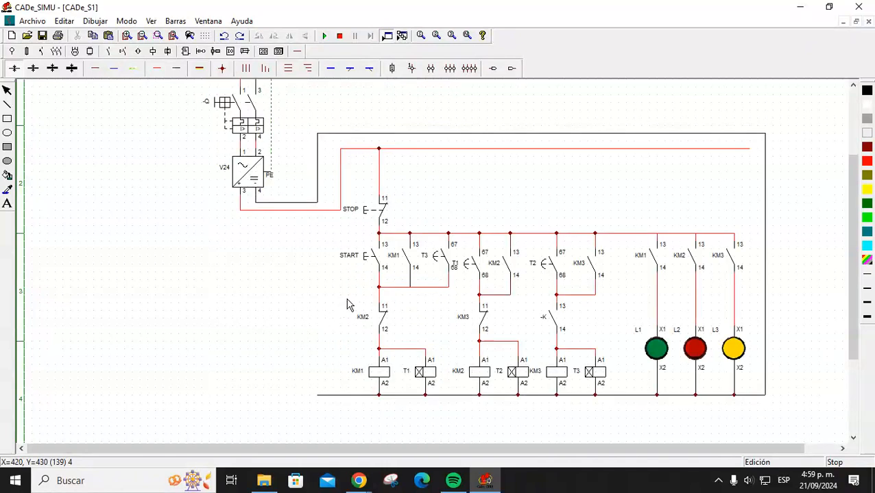
# Replace the wrong -K contact with a normally-closed contact above the KM3 coil named KM1.
pyautogui.click(559, 326)
pyautogui.press('Delete')
pyautogui.click(107, 51)
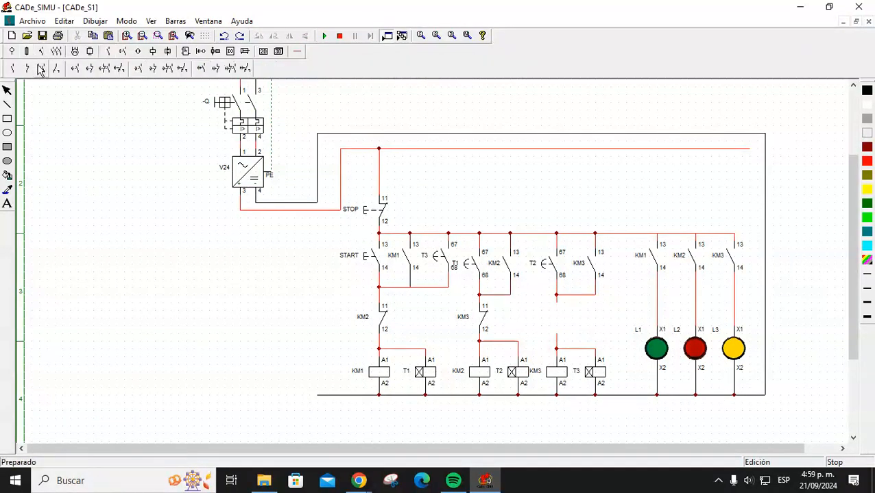
pyautogui.click(27, 68)
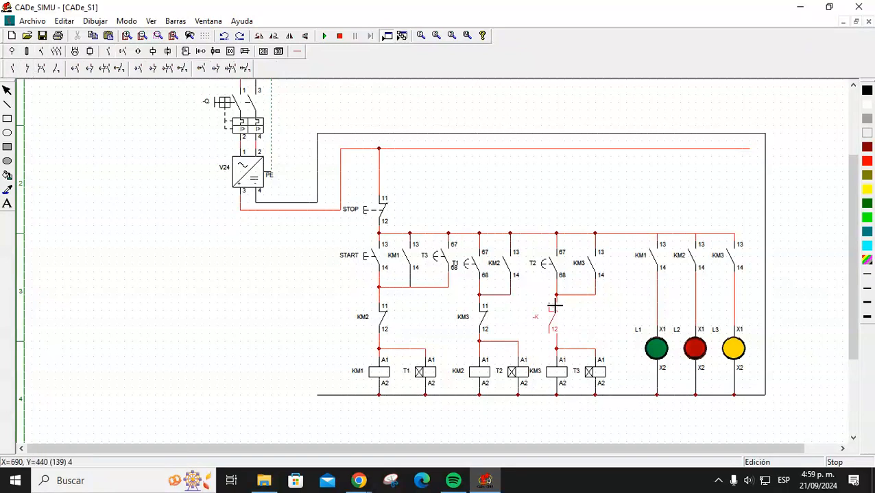
pyautogui.click(558, 303)
pyautogui.doubleClick(563, 327)
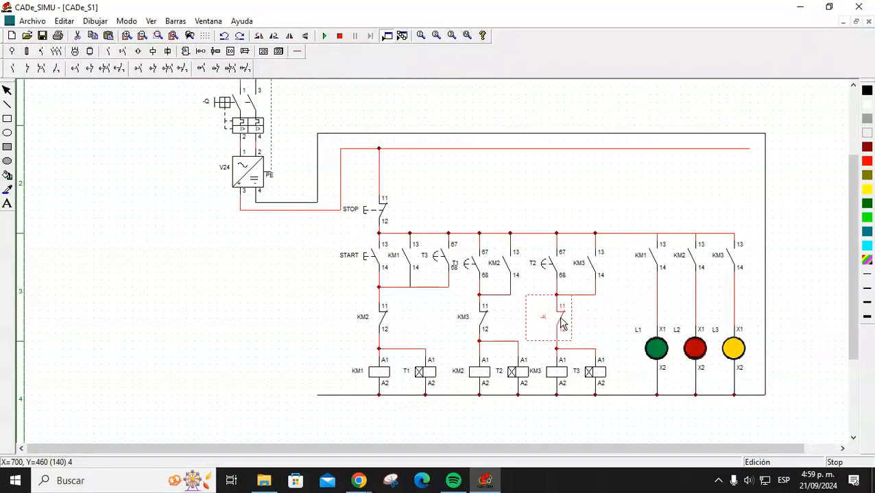
pyautogui.click(411, 196)
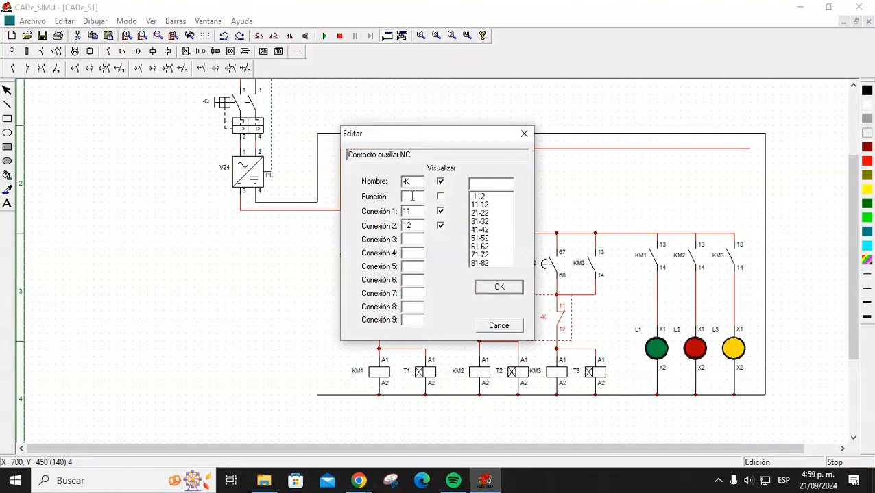
pyautogui.moveTo(420, 181); pyautogui.dragTo(374, 189)
pyautogui.write('KM1')
pyautogui.press('Return')
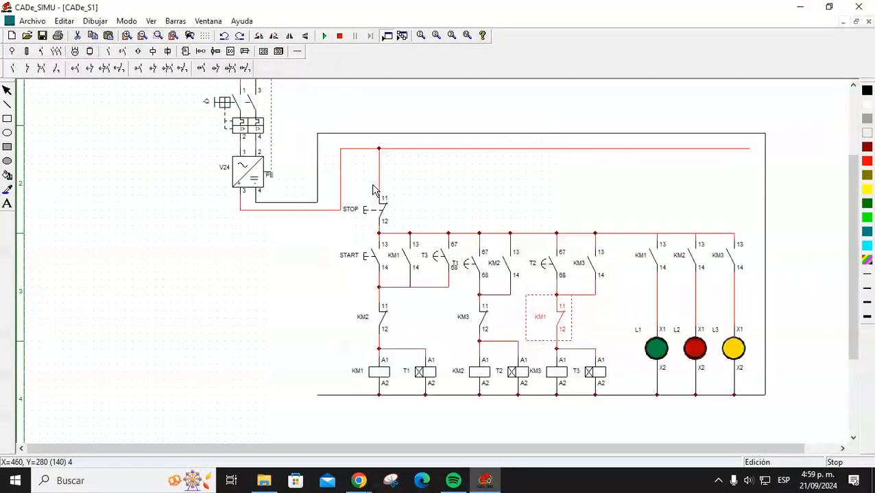
pyautogui.click(571, 191)
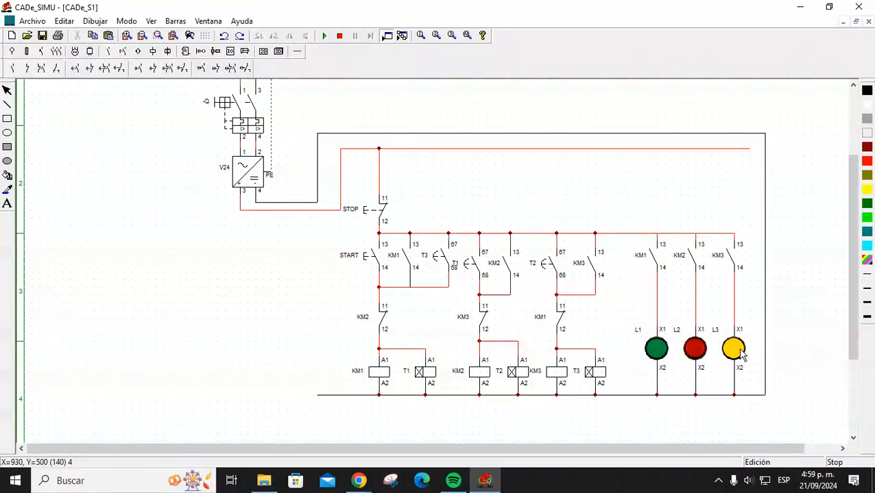
# Start the simulation, close breaker Q, press START to cycle the KM1–KM3 lamps, then press STOP.
pyautogui.click(324, 36)
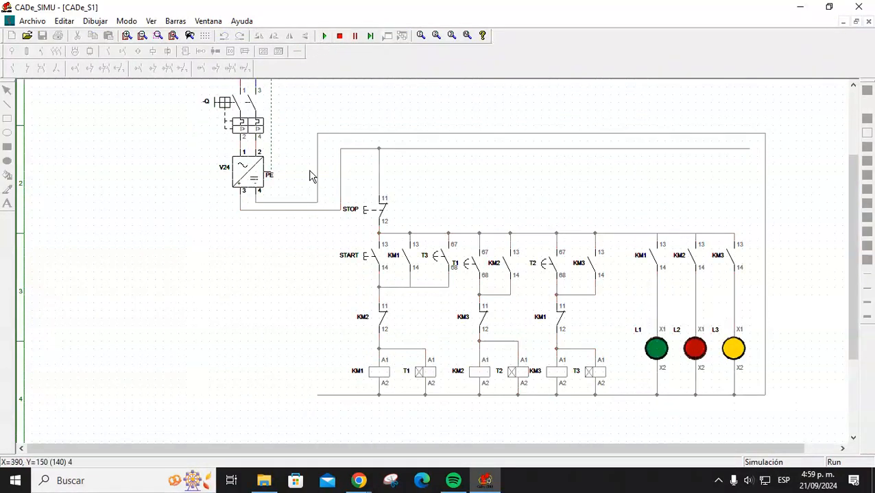
pyautogui.click(231, 108)
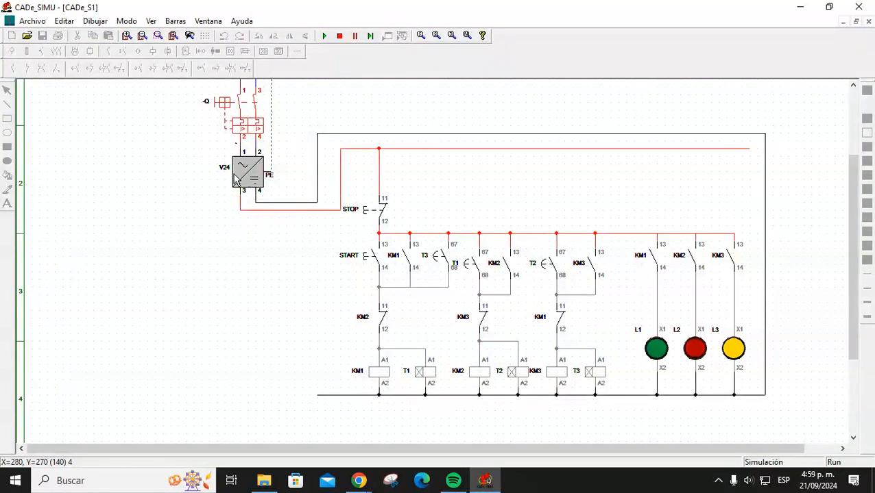
pyautogui.click(369, 261)
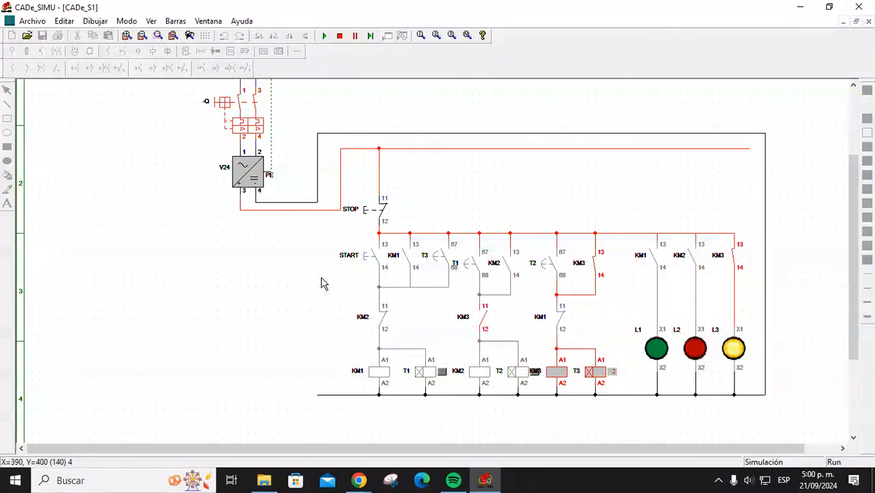
pyautogui.click(370, 215)
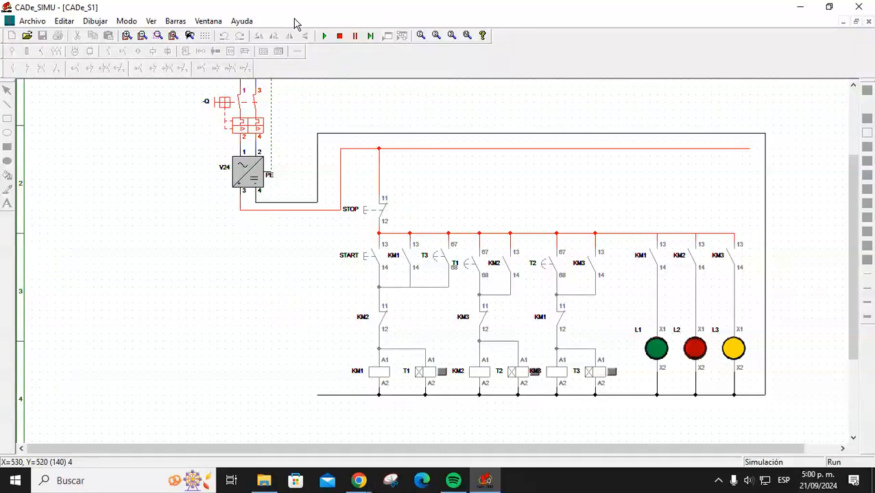
# Stop the simulation and set timer T1's delay to 1 second.
pyautogui.click(339, 35)
pyautogui.doubleClick(427, 379)
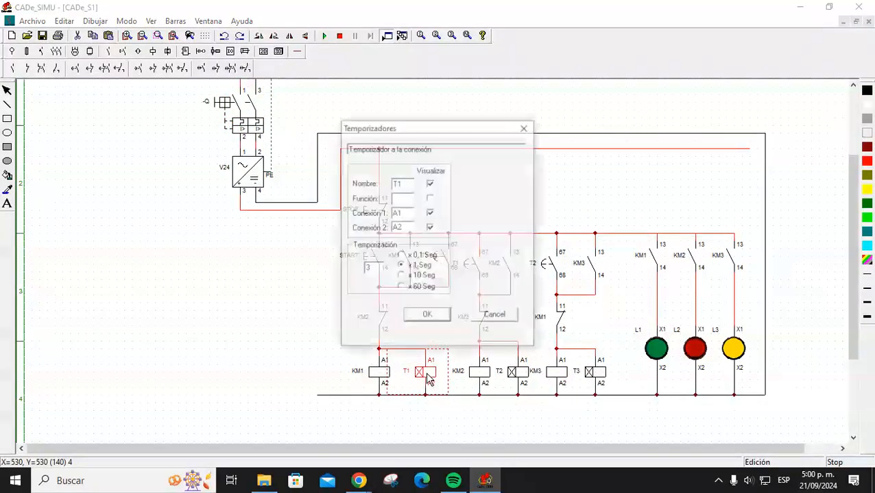
pyautogui.moveTo(376, 272); pyautogui.dragTo(350, 271)
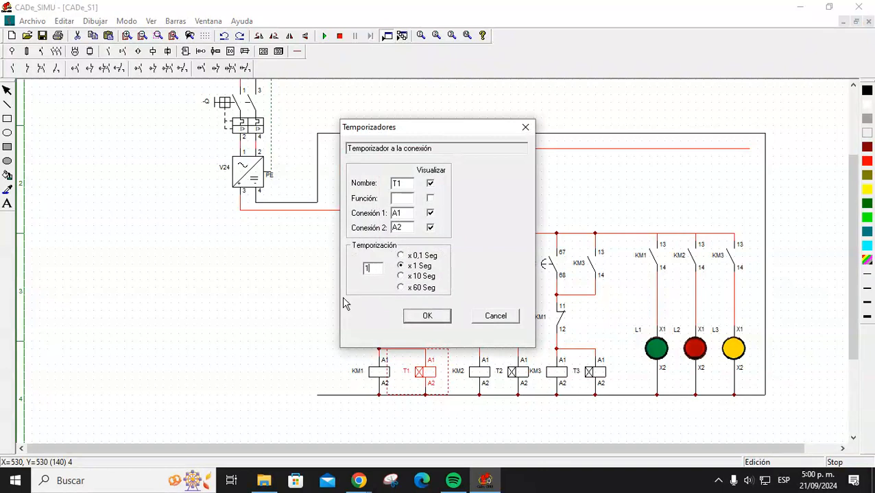
pyautogui.click(427, 317)
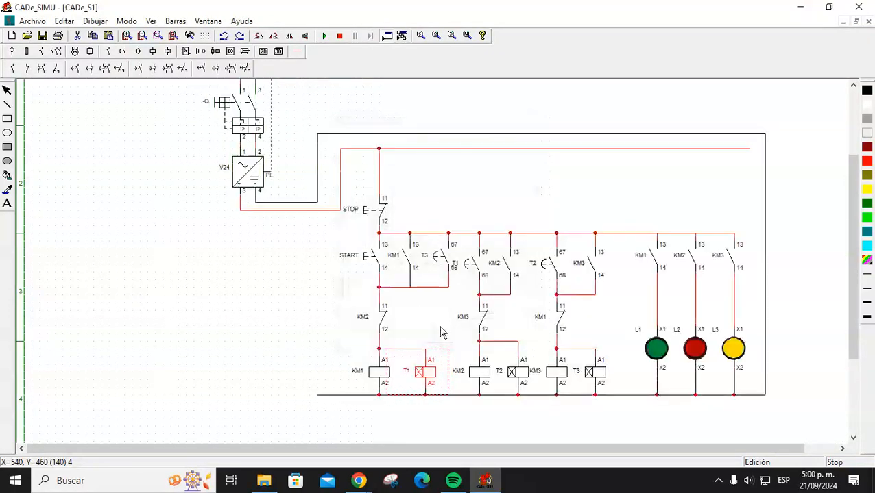
# Set timer T2's delay to 1.5 seconds.
pyautogui.doubleClick(484, 379)
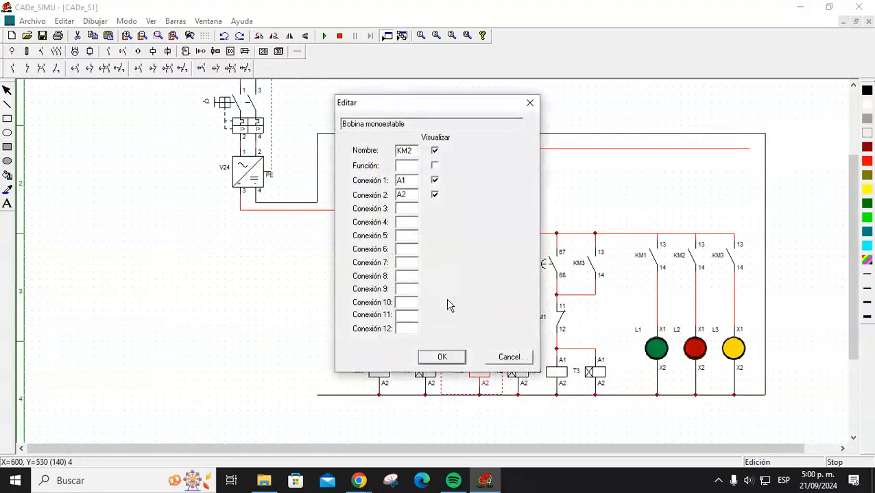
pyautogui.click(508, 359)
pyautogui.doubleClick(511, 372)
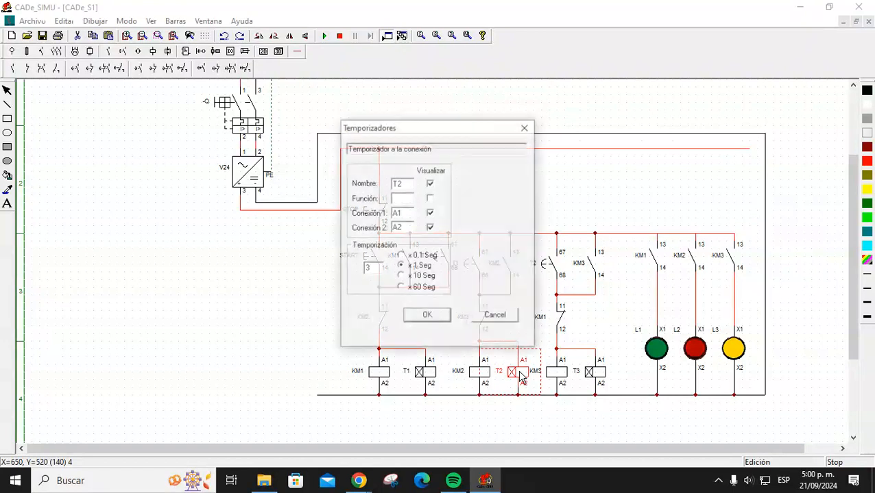
pyautogui.doubleClick(370, 268)
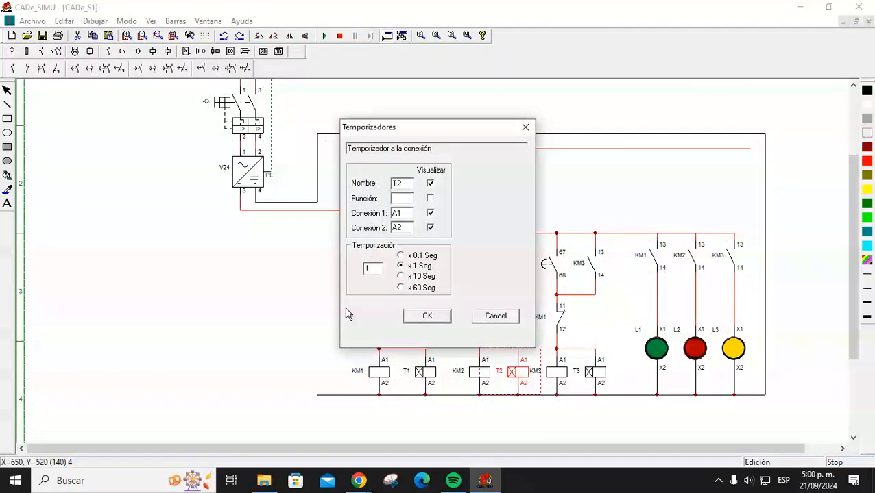
pyautogui.click(429, 318)
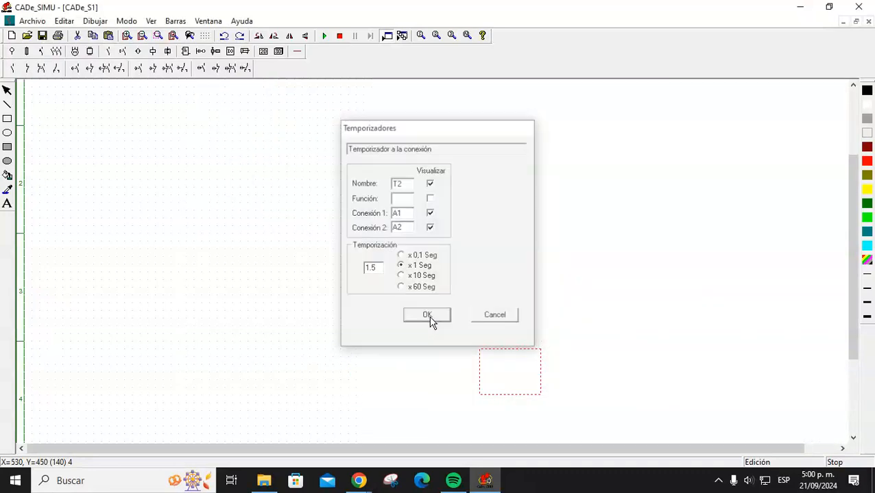
# Confirm timer T3's delay setting and restart the simulation.
pyautogui.doubleClick(593, 380)
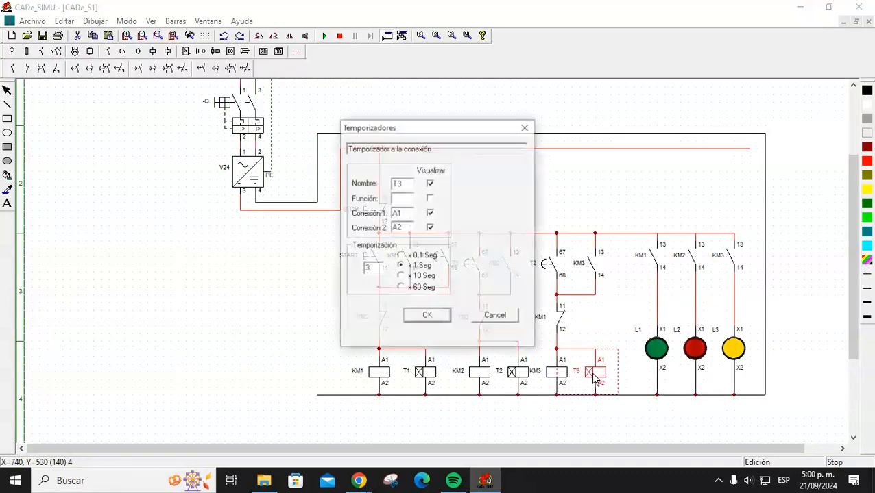
pyautogui.doubleClick(366, 268)
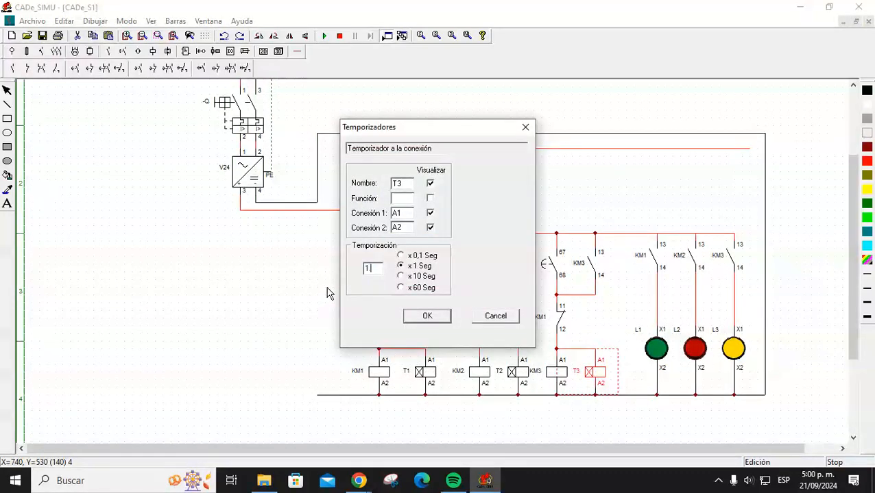
pyautogui.click(427, 316)
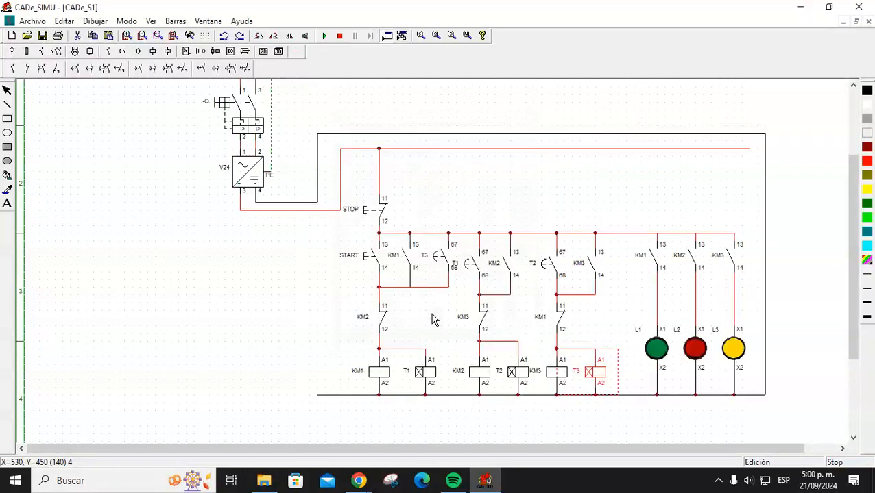
pyautogui.click(324, 35)
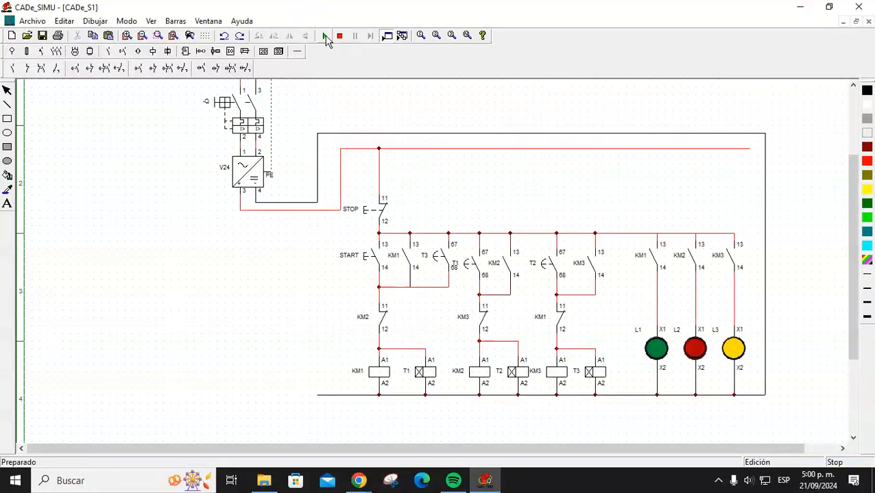
# Switch breaker Q on, press START to cycle the three lamps, then switch Q off.
pyautogui.click(217, 108)
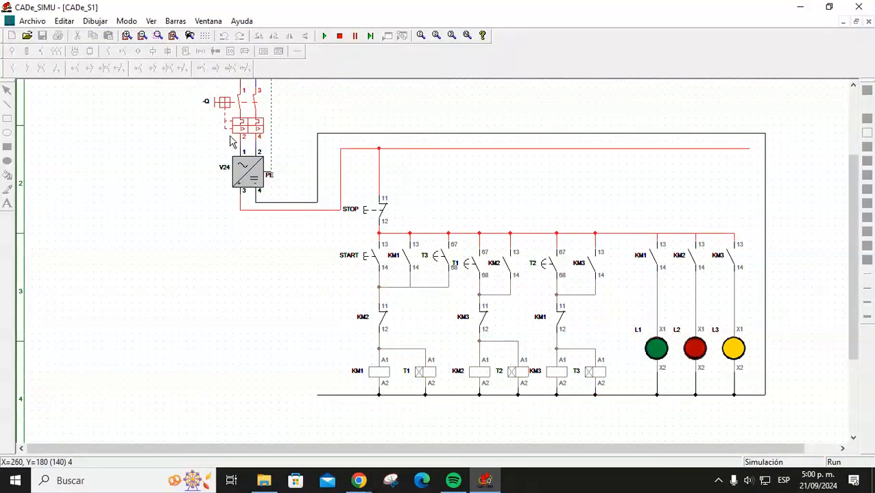
pyautogui.click(366, 260)
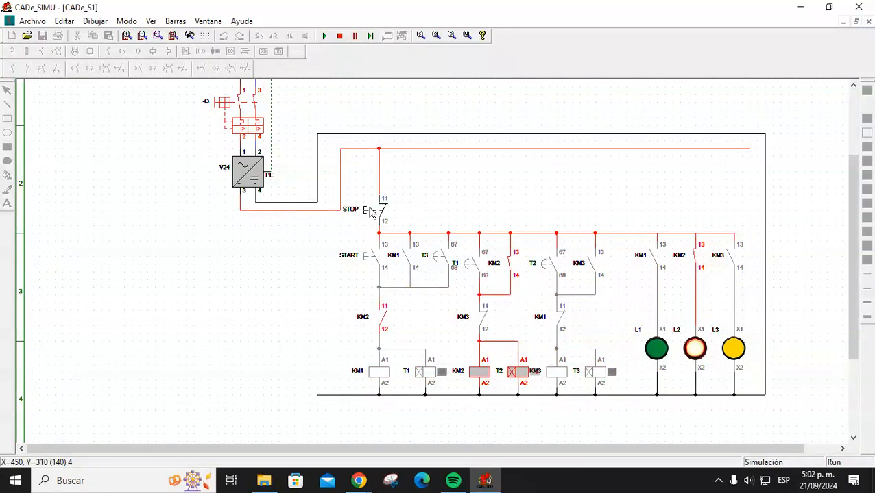
pyautogui.click(226, 107)
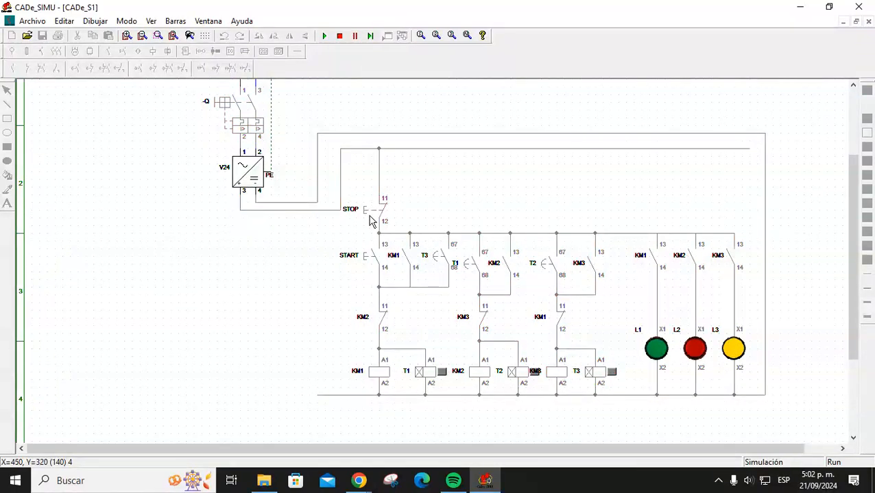